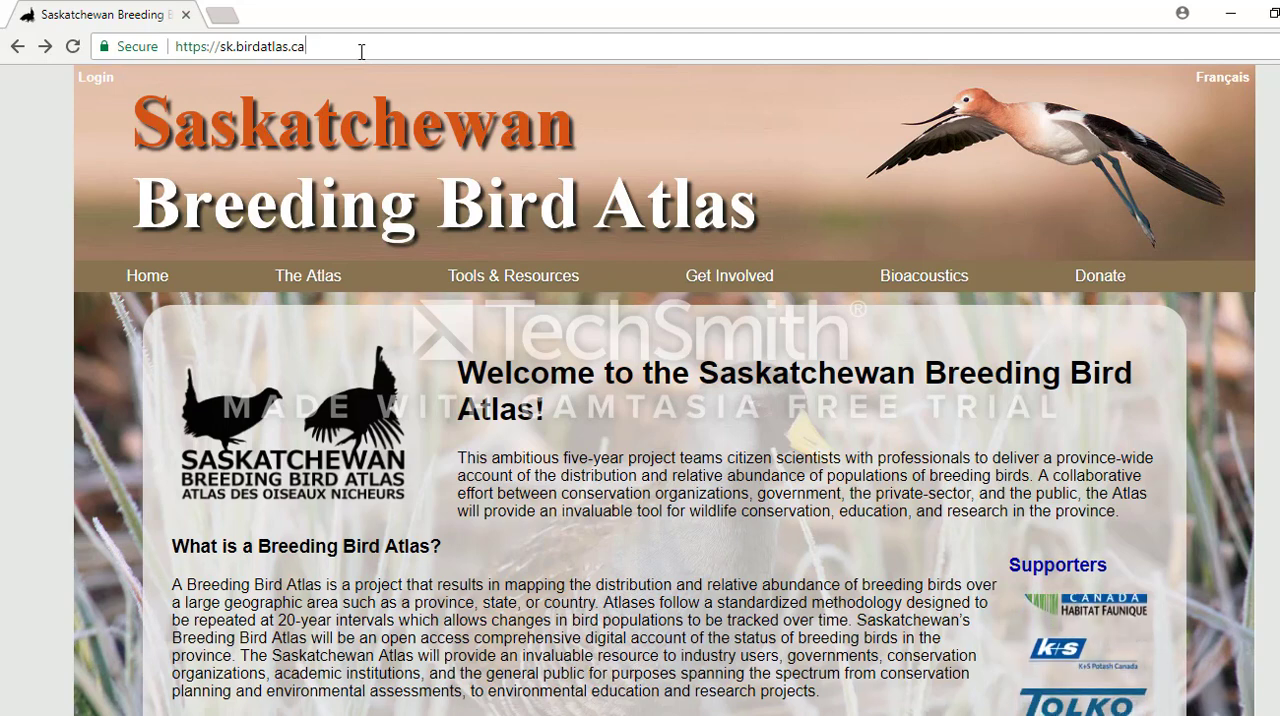
Open the atlas Data Entry page and log in with the filled-in account credentials.
{"action": "mouse_move", "coordinate": [506, 277]}
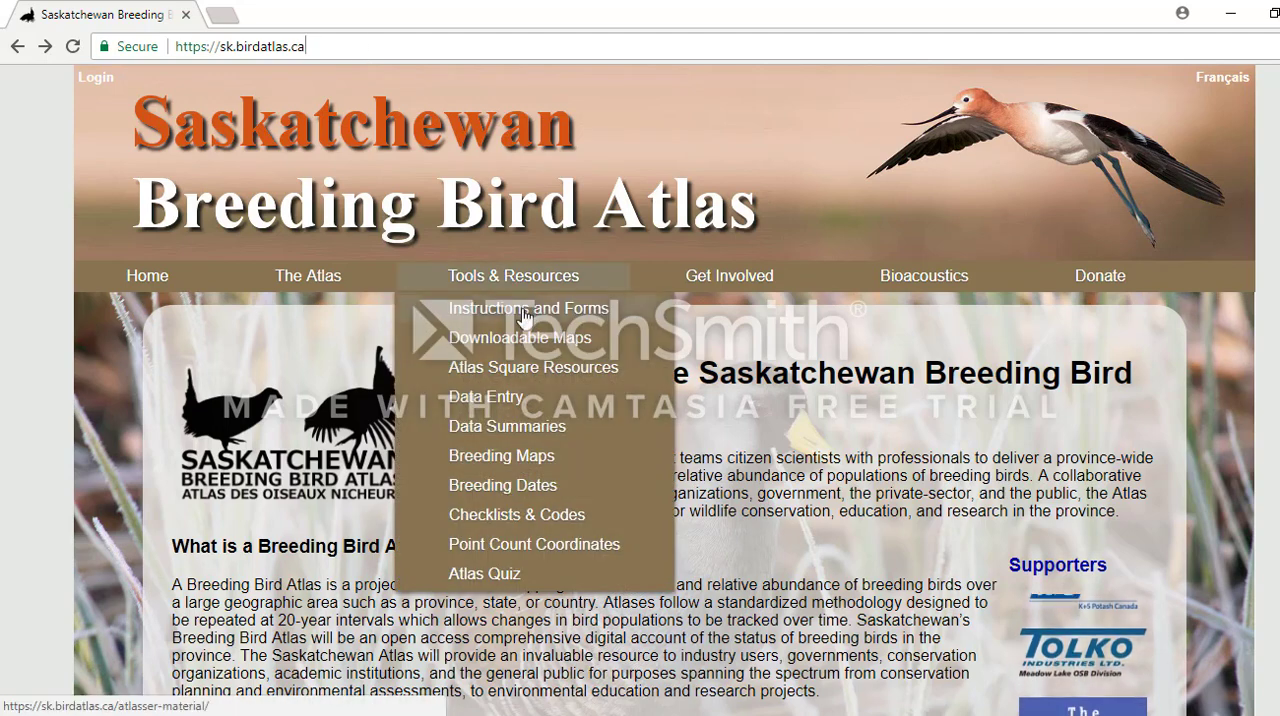
{"action": "left_click", "coordinate": [533, 403]}
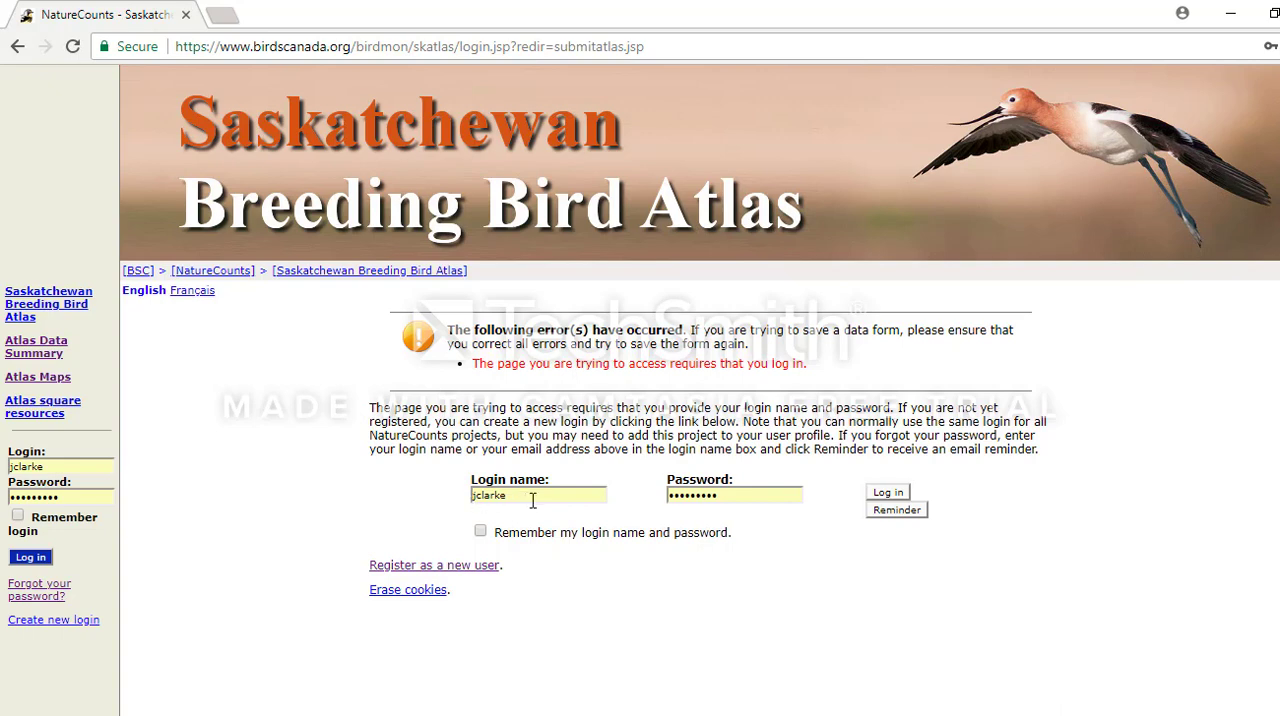
{"action": "left_click", "coordinate": [895, 495]}
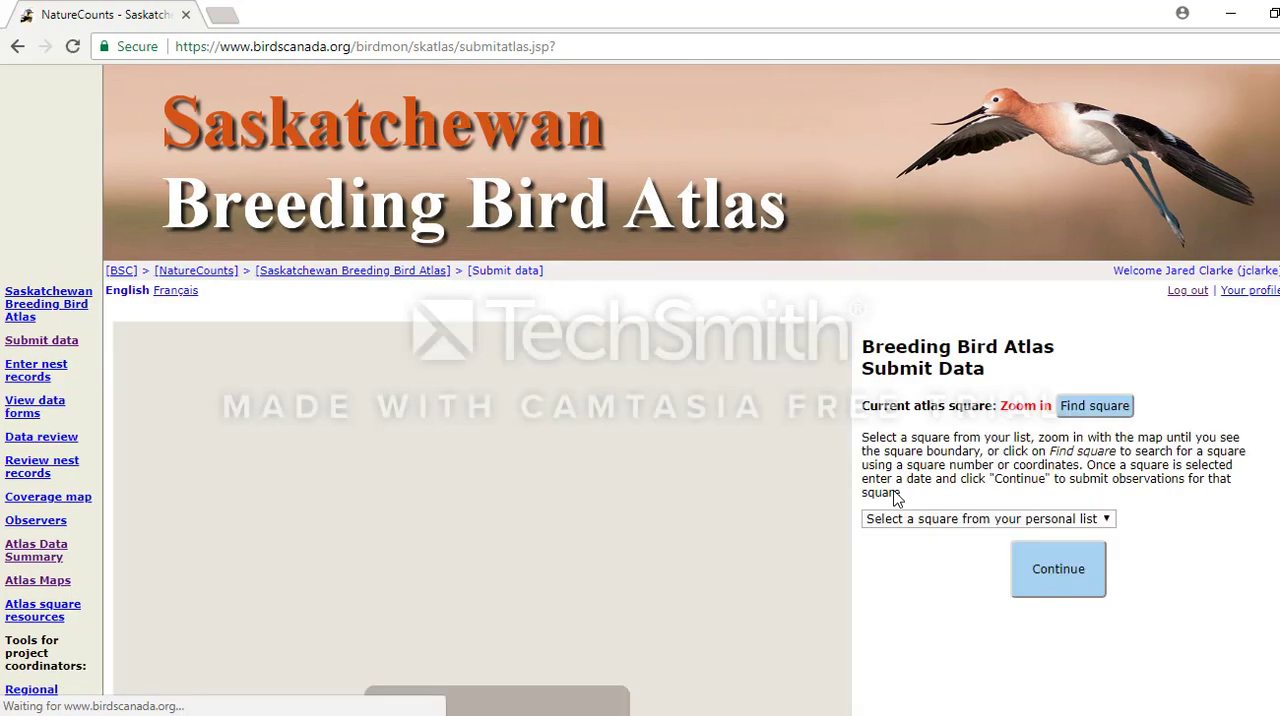
Bring the submission map in from North America to central Saskatchewan.
{"action": "scroll", "coordinate": [516, 537], "scroll_direction": "down", "scroll_amount": 2}
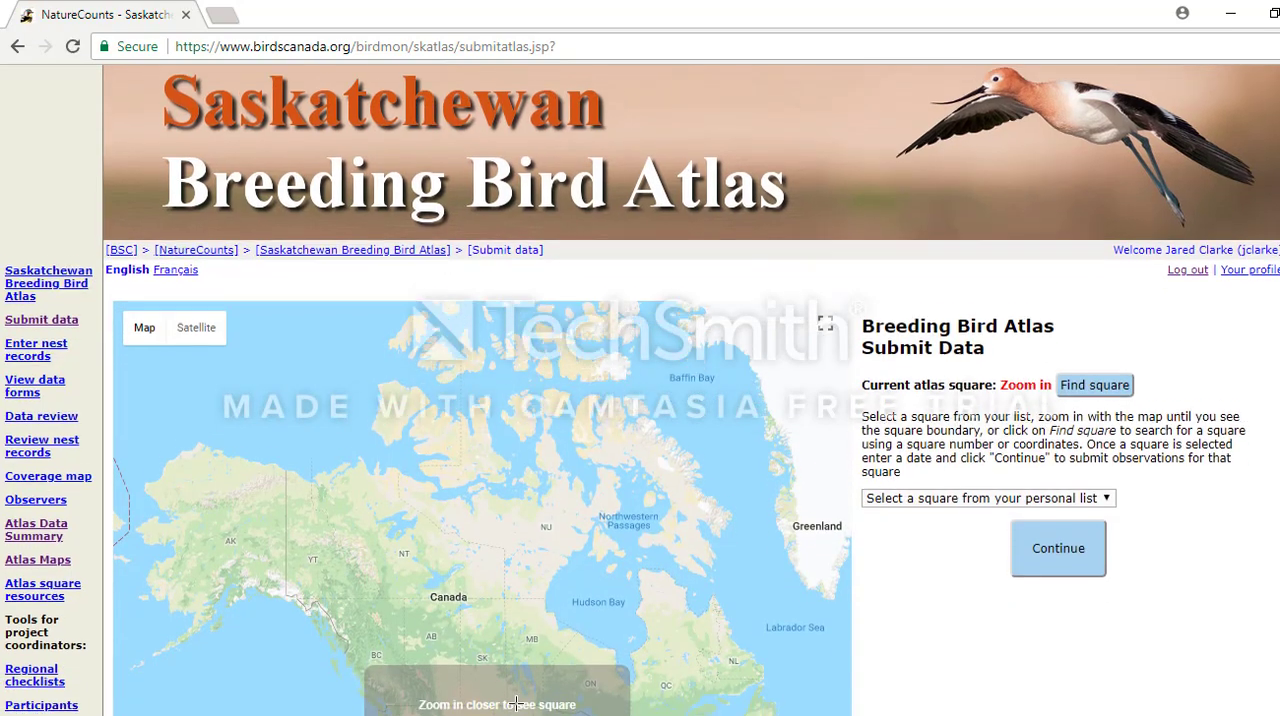
{"action": "scroll", "coordinate": [516, 537], "scroll_direction": "down", "scroll_amount": 1}
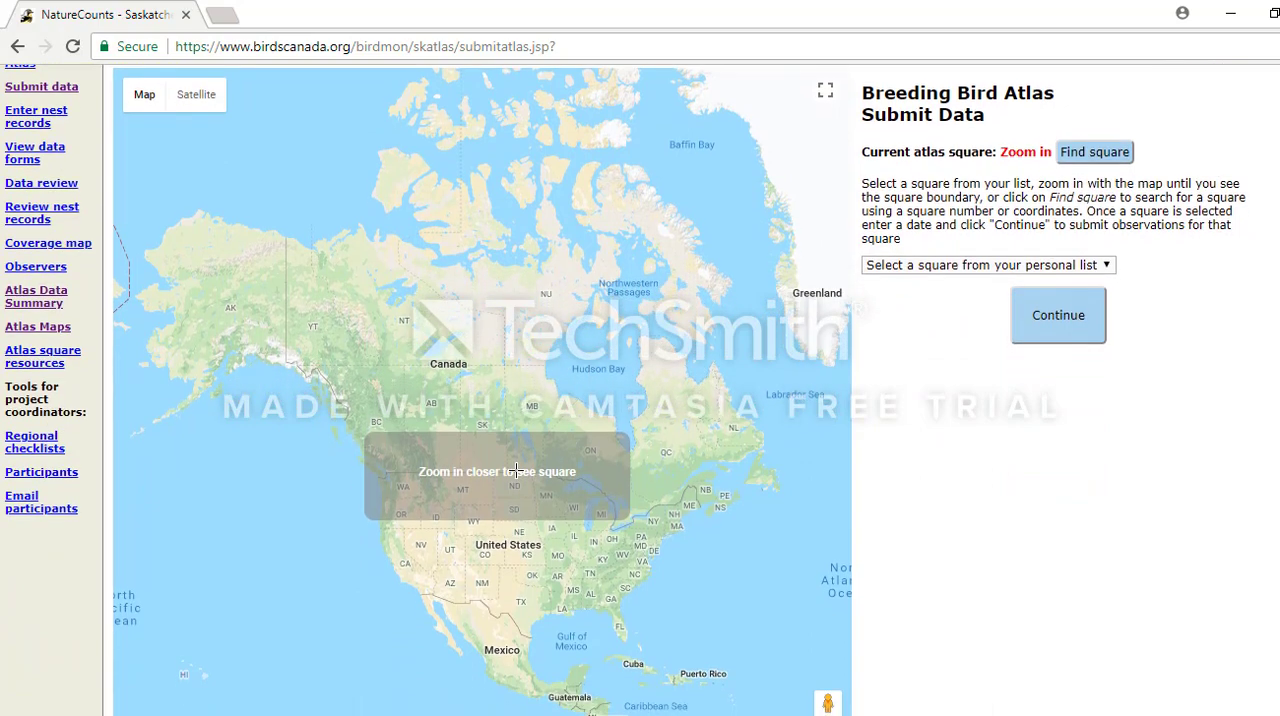
{"action": "scroll", "coordinate": [516, 473], "scroll_direction": "down", "scroll_amount": 1}
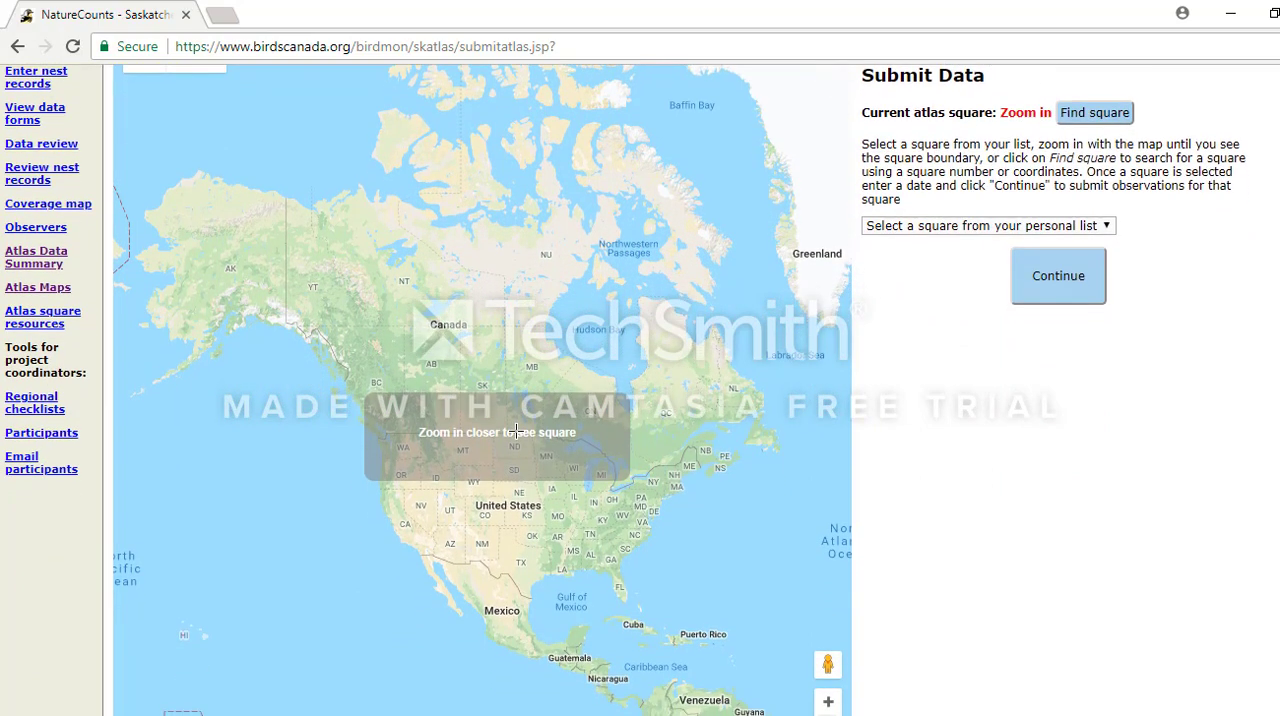
{"action": "scroll", "coordinate": [516, 431], "scroll_direction": "up", "scroll_amount": 1}
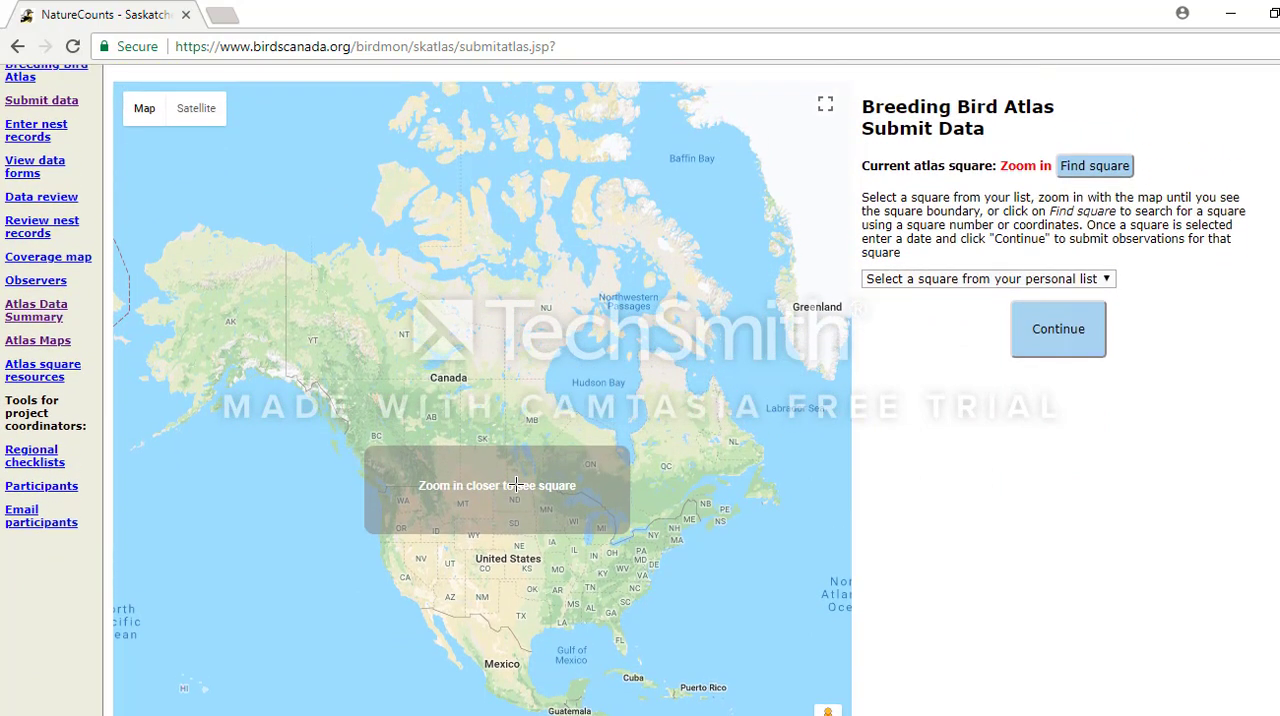
{"action": "scroll", "coordinate": [516, 485], "scroll_direction": "down", "scroll_amount": 2}
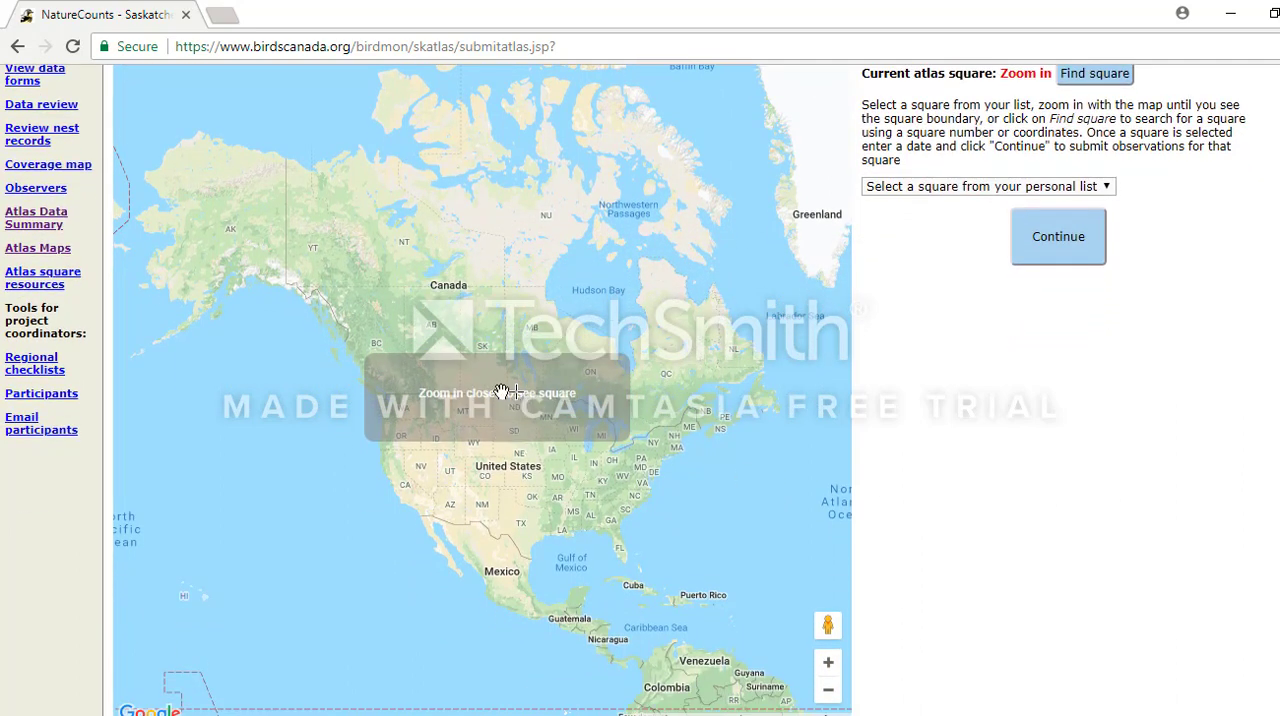
{"action": "left_click_drag", "start_coordinate": [487, 466], "coordinate": [526, 497]}
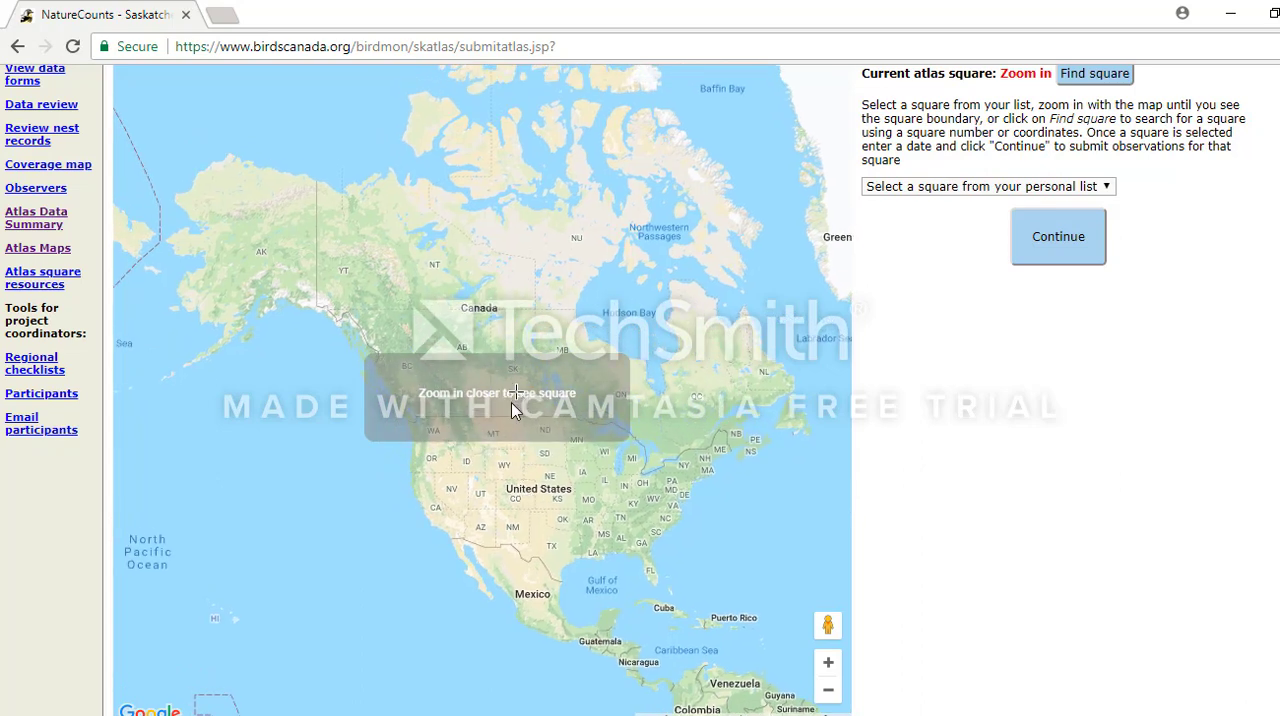
{"action": "left_click", "coordinate": [828, 666]}
{"action": "left_click", "coordinate": [828, 664]}
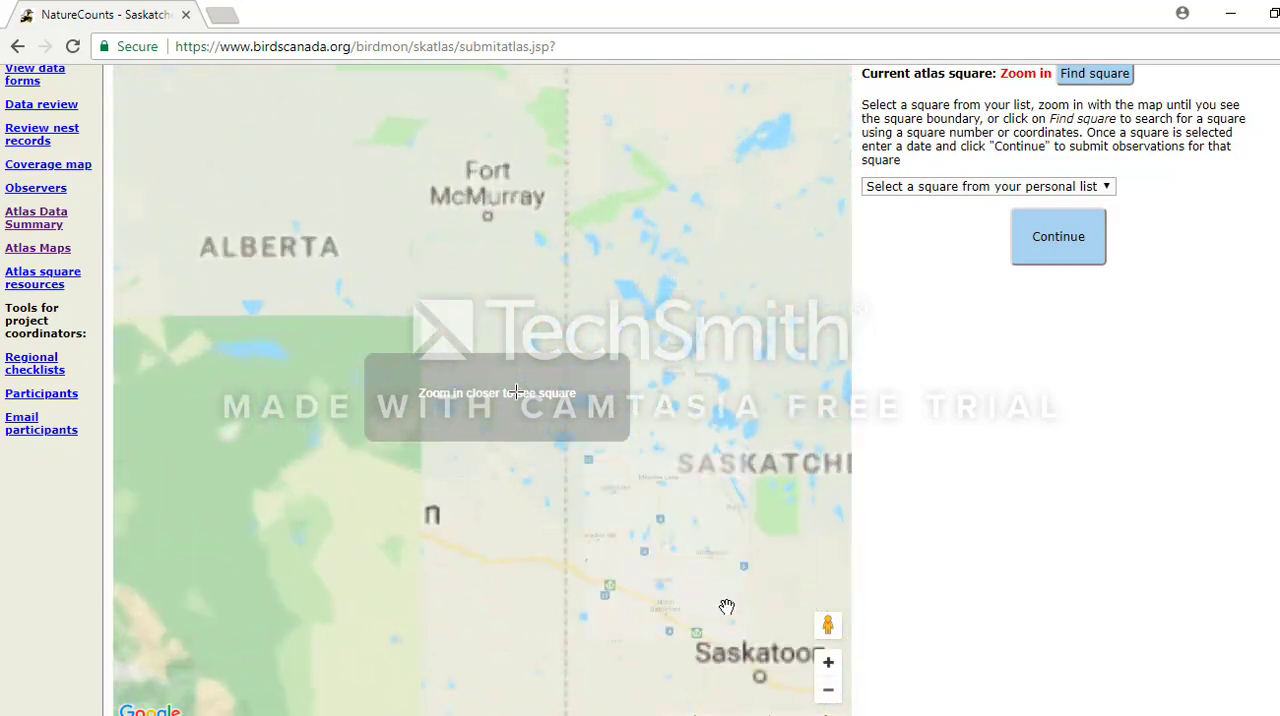
{"action": "left_click", "coordinate": [828, 664]}
{"action": "left_click", "coordinate": [828, 664]}
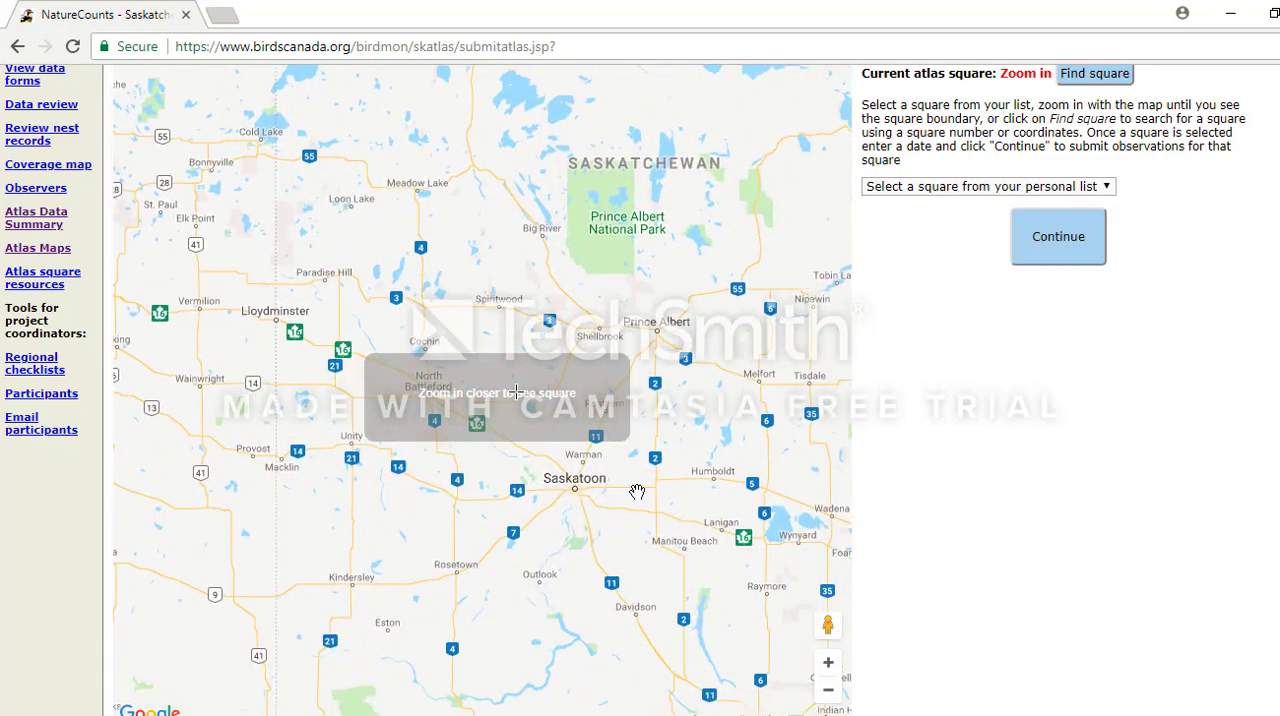
Narrow the map to the Fort Qu'Appelle area until atlas square 13UES82 is selected.
{"action": "left_click_drag", "start_coordinate": [637, 492], "coordinate": [448, 230]}
{"action": "left_click_drag", "start_coordinate": [691, 573], "coordinate": [649, 561]}
{"action": "double_click", "coordinate": [649, 561]}
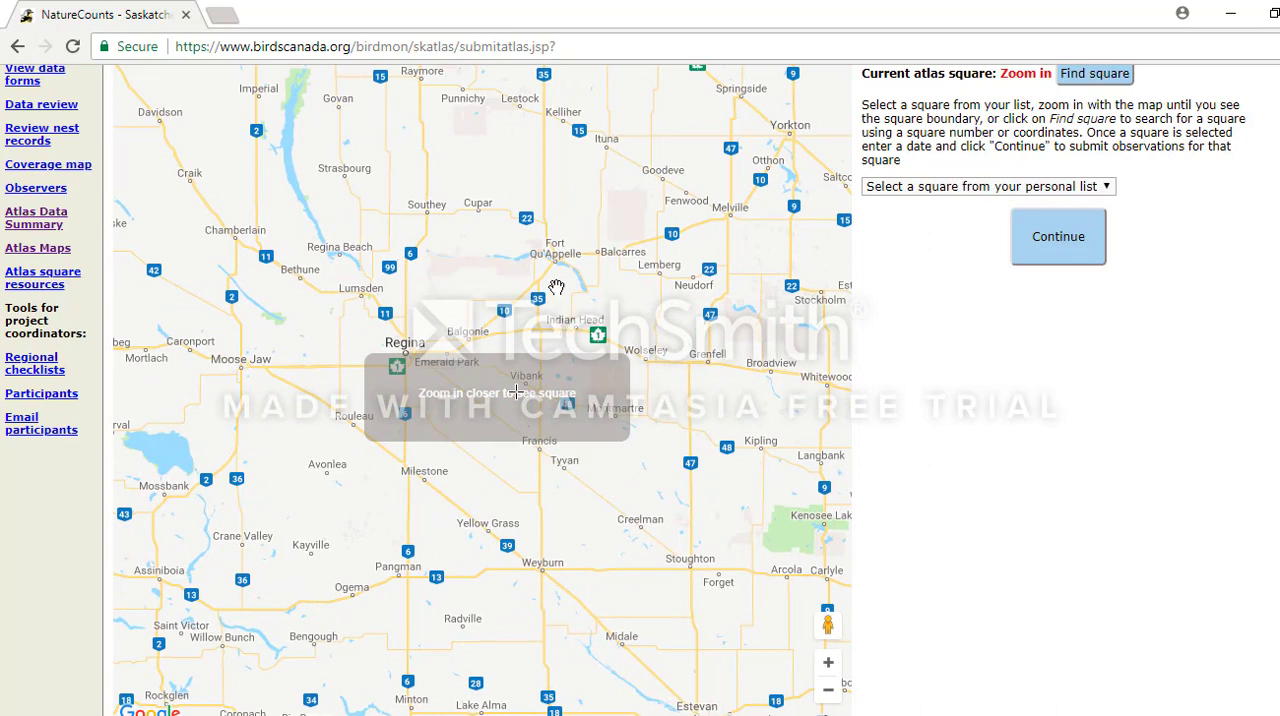
{"action": "left_click_drag", "start_coordinate": [563, 282], "coordinate": [556, 310]}
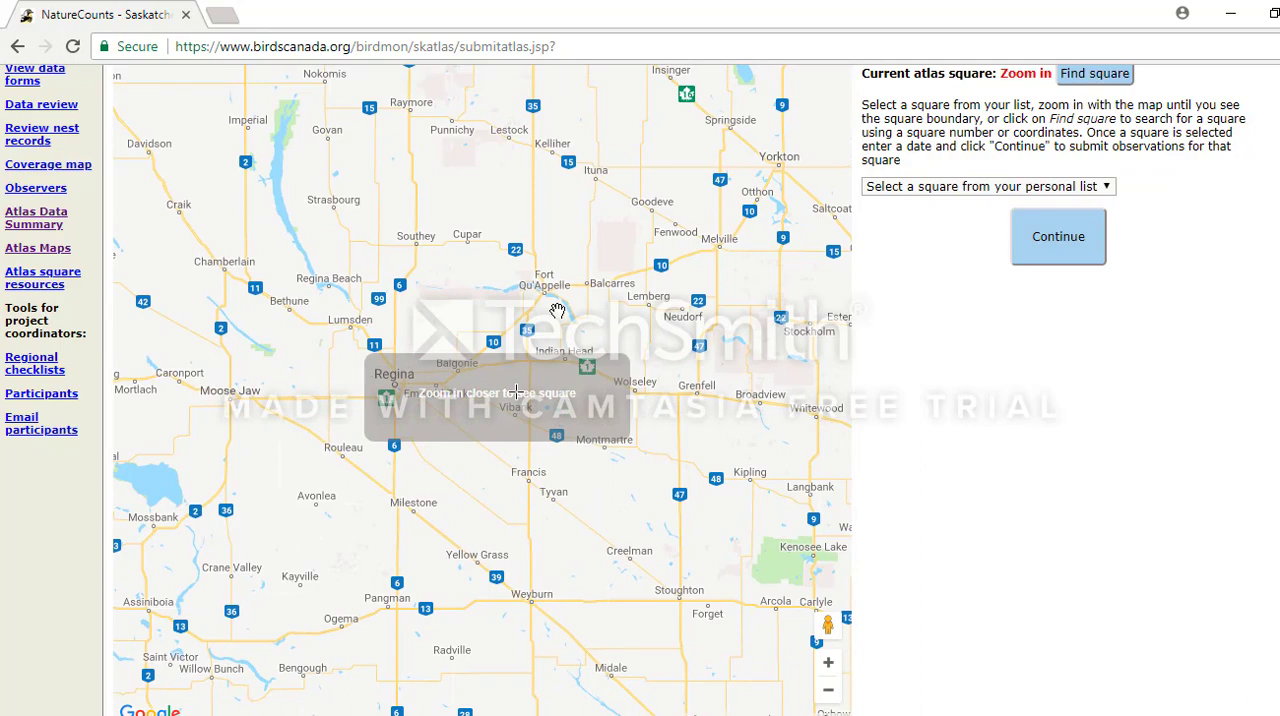
{"action": "double_click", "coordinate": [829, 670]}
{"action": "left_click_drag", "start_coordinate": [716, 296], "coordinate": [526, 533]}
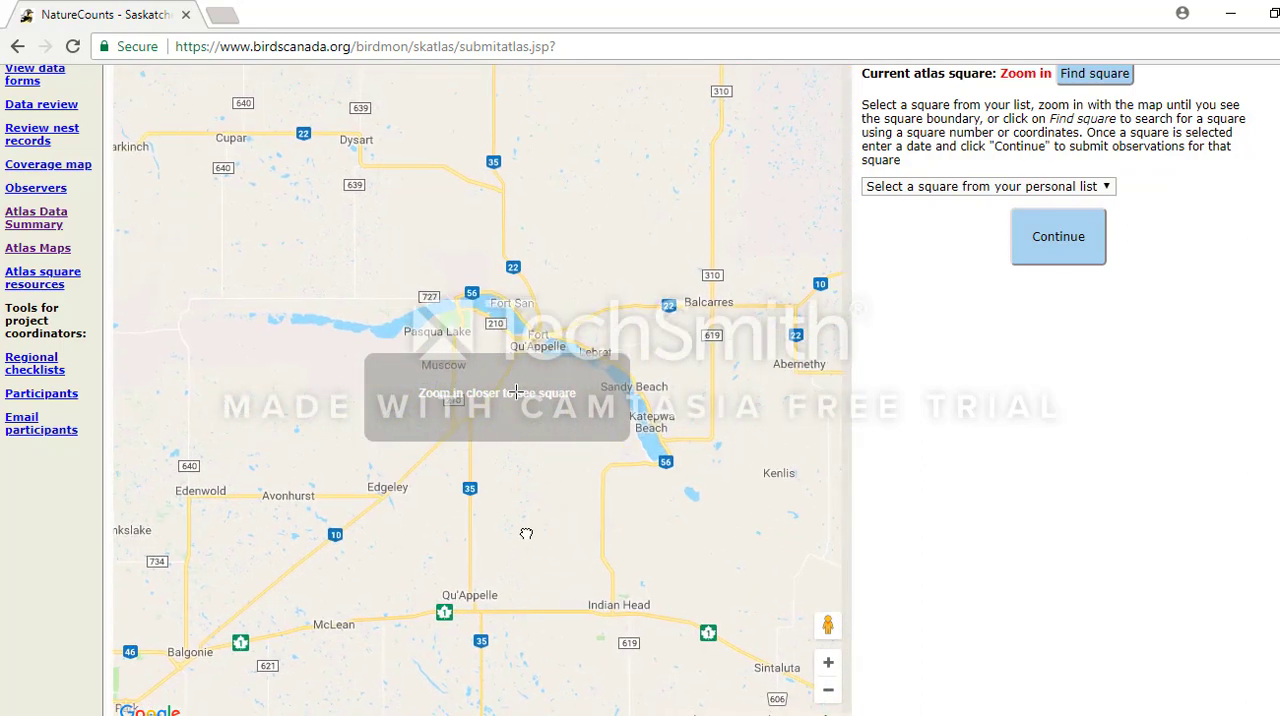
{"action": "double_click", "coordinate": [828, 662]}
{"action": "mouse_move", "coordinate": [666, 423]}
{"action": "left_mouse_down"}
{"action": "mouse_move", "coordinate": [588, 452]}
{"action": "mouse_move", "coordinate": [591, 526]}
{"action": "mouse_move", "coordinate": [488, 545]}
{"action": "left_mouse_up"}
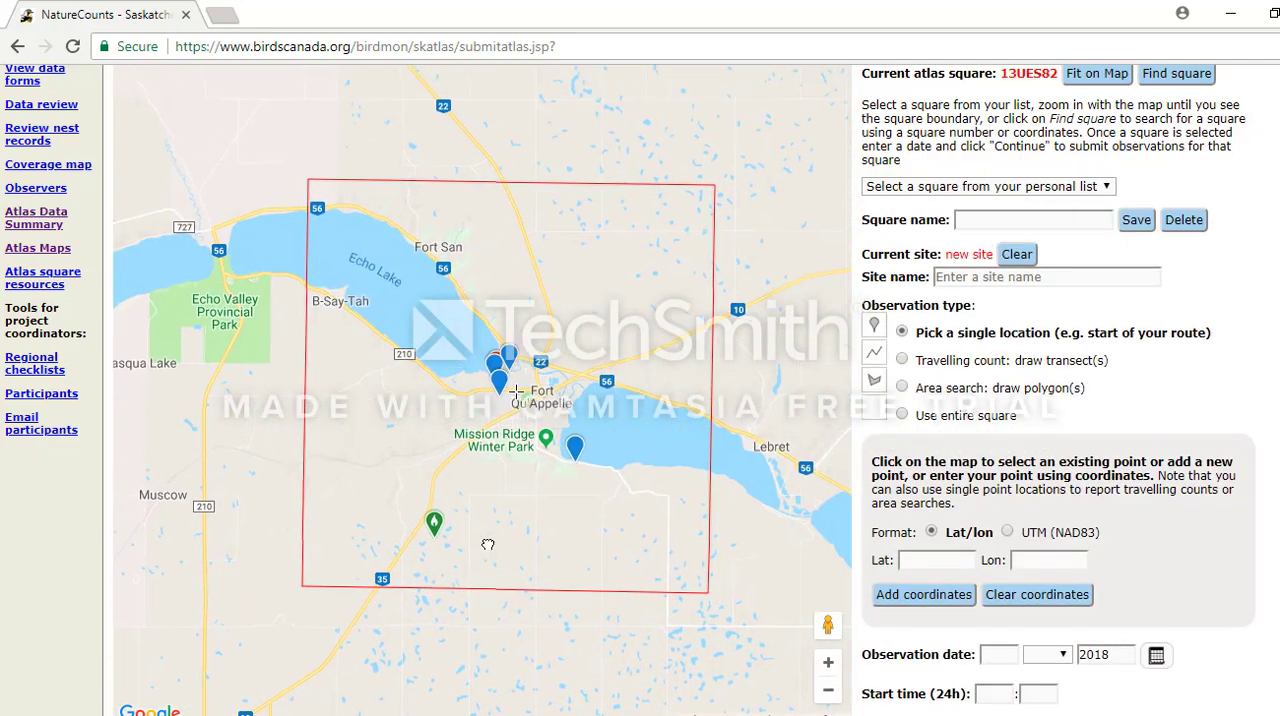
Examine the boundary, surroundings, existing site markers and number of the atlas square around Fort Qu'Appelle.
{"action": "scroll", "coordinate": [488, 545], "scroll_direction": "up", "scroll_amount": 1}
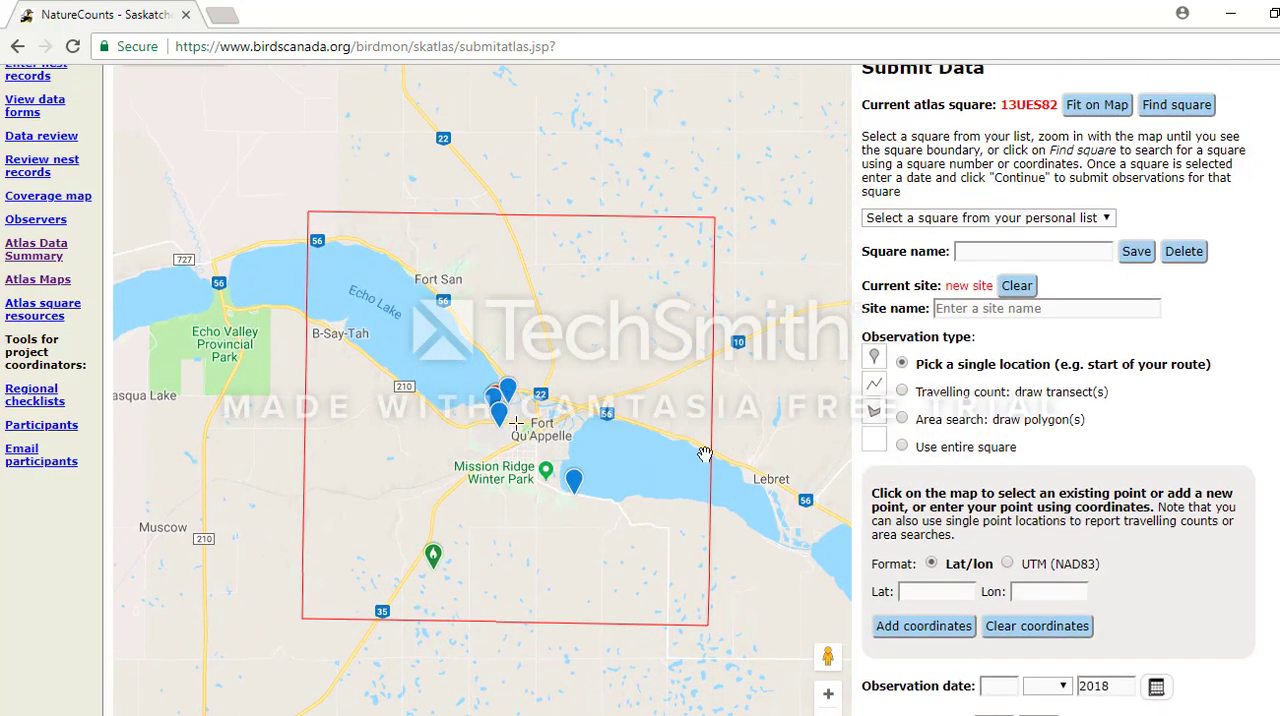
{"action": "left_click", "coordinate": [828, 694]}
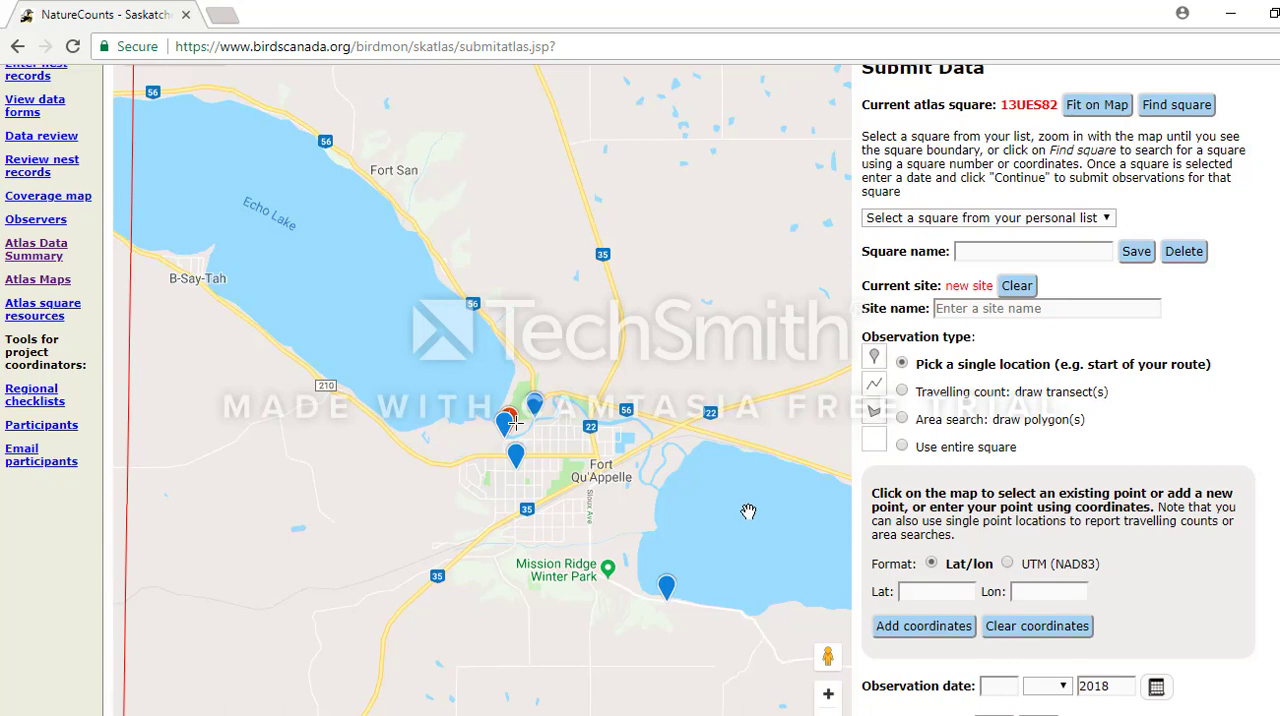
{"action": "scroll", "coordinate": [748, 510], "scroll_direction": "down", "scroll_amount": 1}
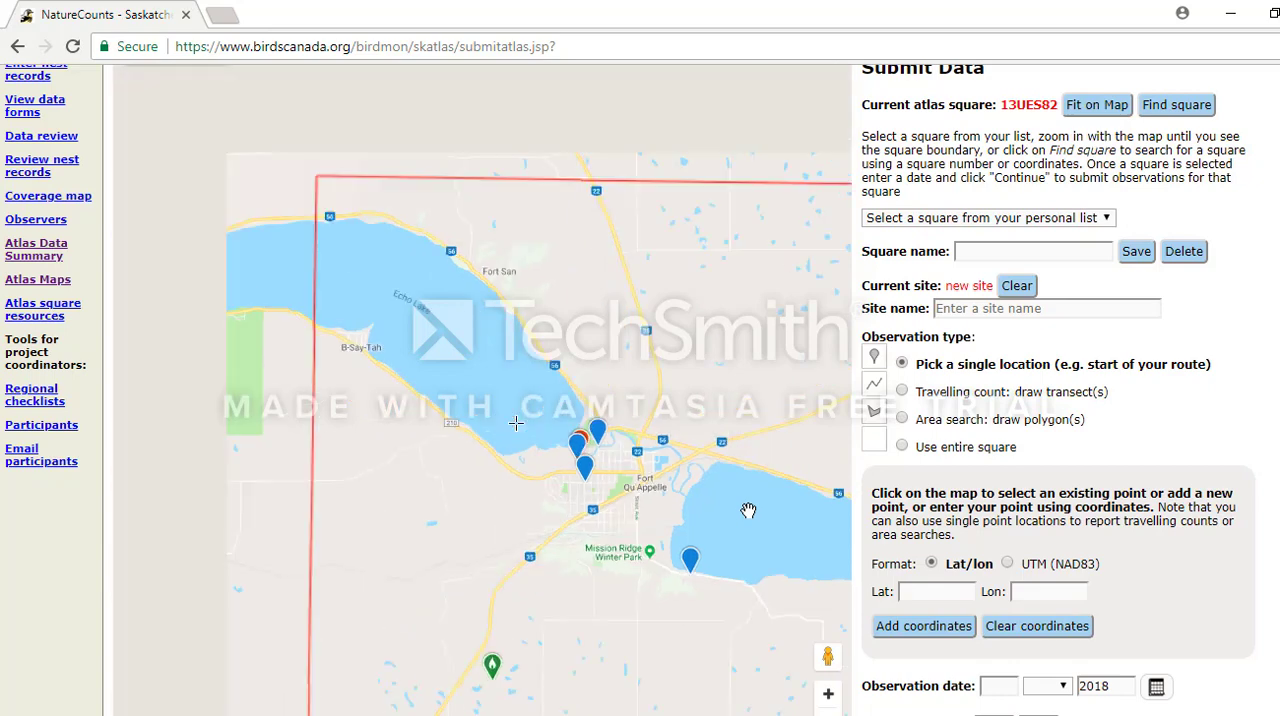
{"action": "scroll", "coordinate": [748, 510], "scroll_direction": "down", "scroll_amount": 1}
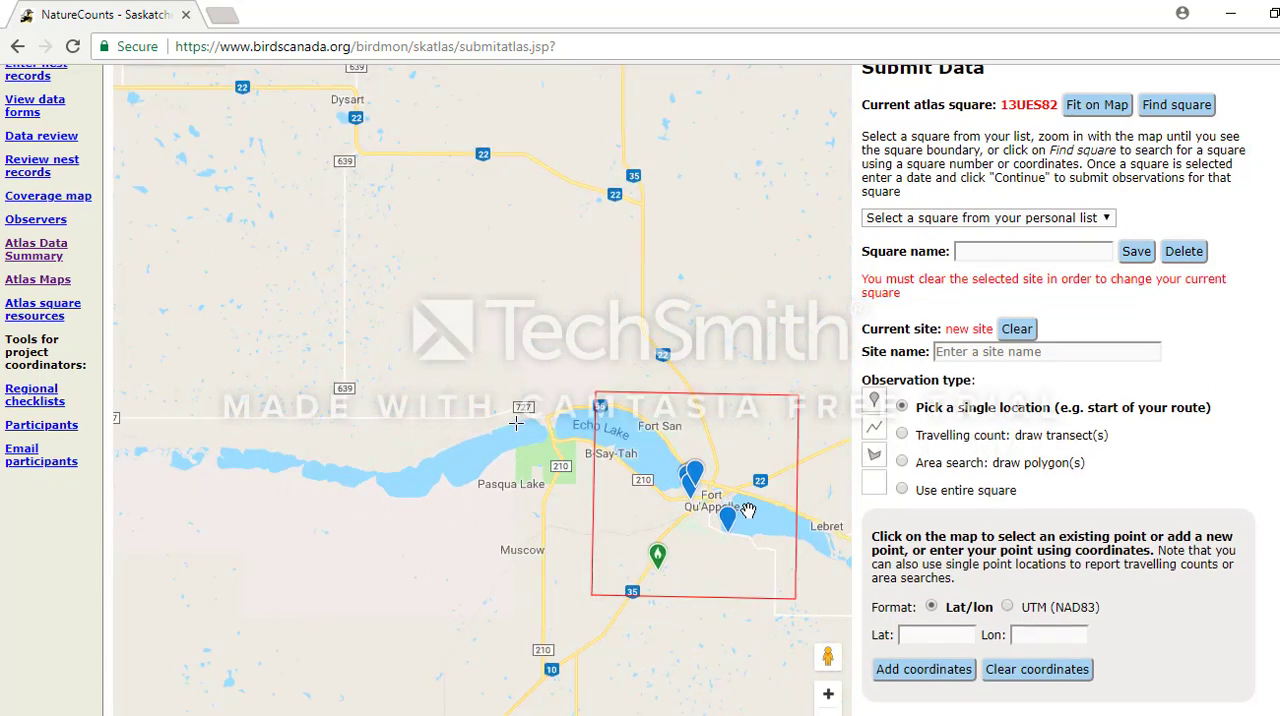
{"action": "left_click_drag", "start_coordinate": [801, 509], "coordinate": [725, 479]}
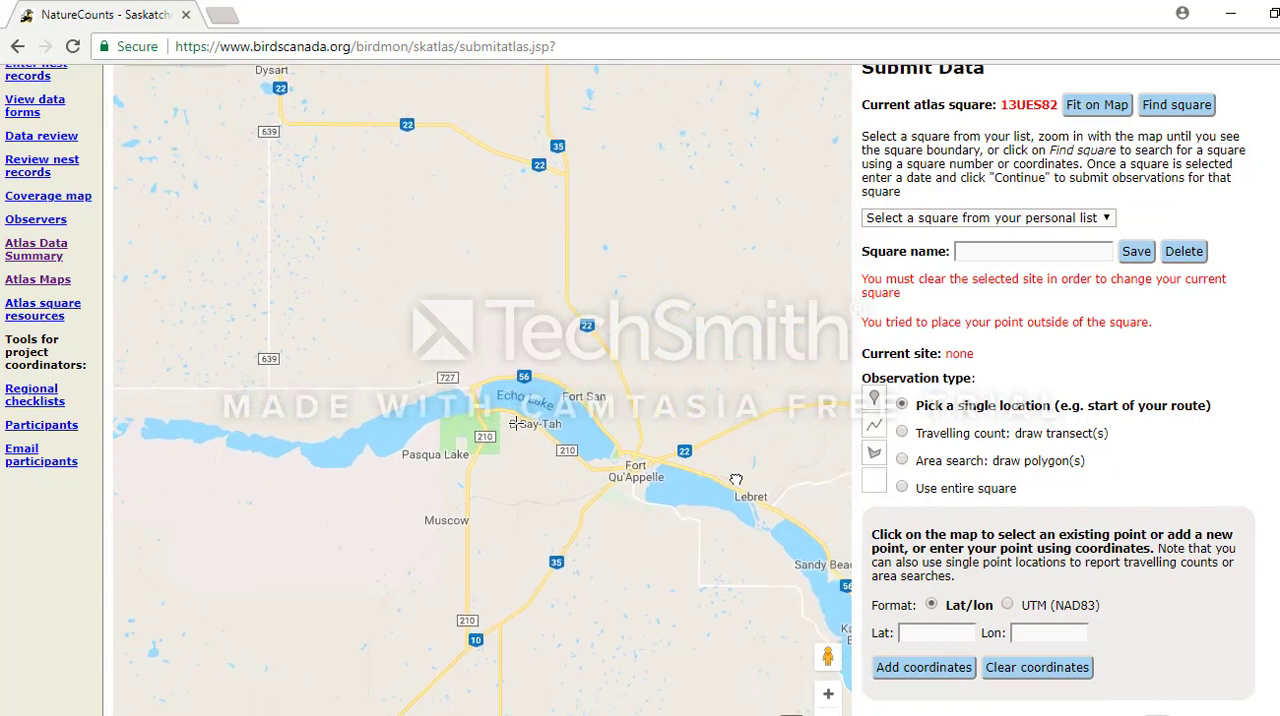
{"action": "scroll", "coordinate": [662, 493], "scroll_direction": "up", "scroll_amount": 1}
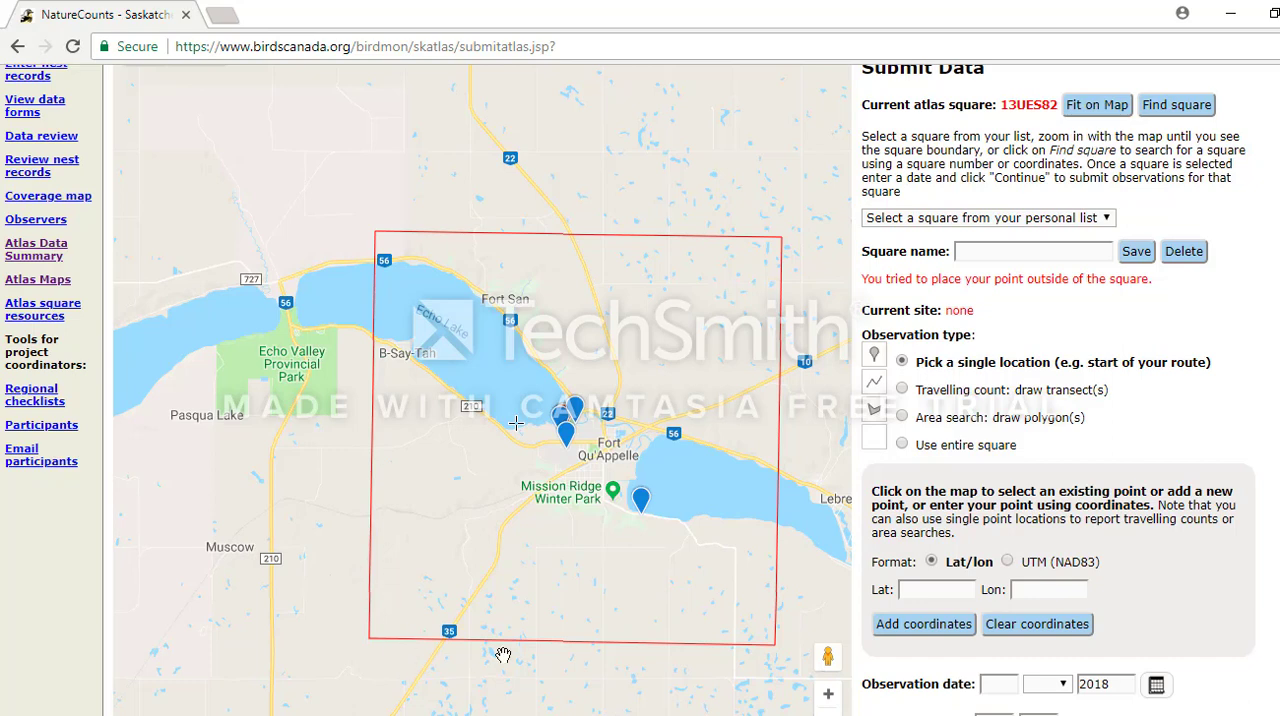
{"action": "left_click_drag", "start_coordinate": [724, 463], "coordinate": [682, 453]}
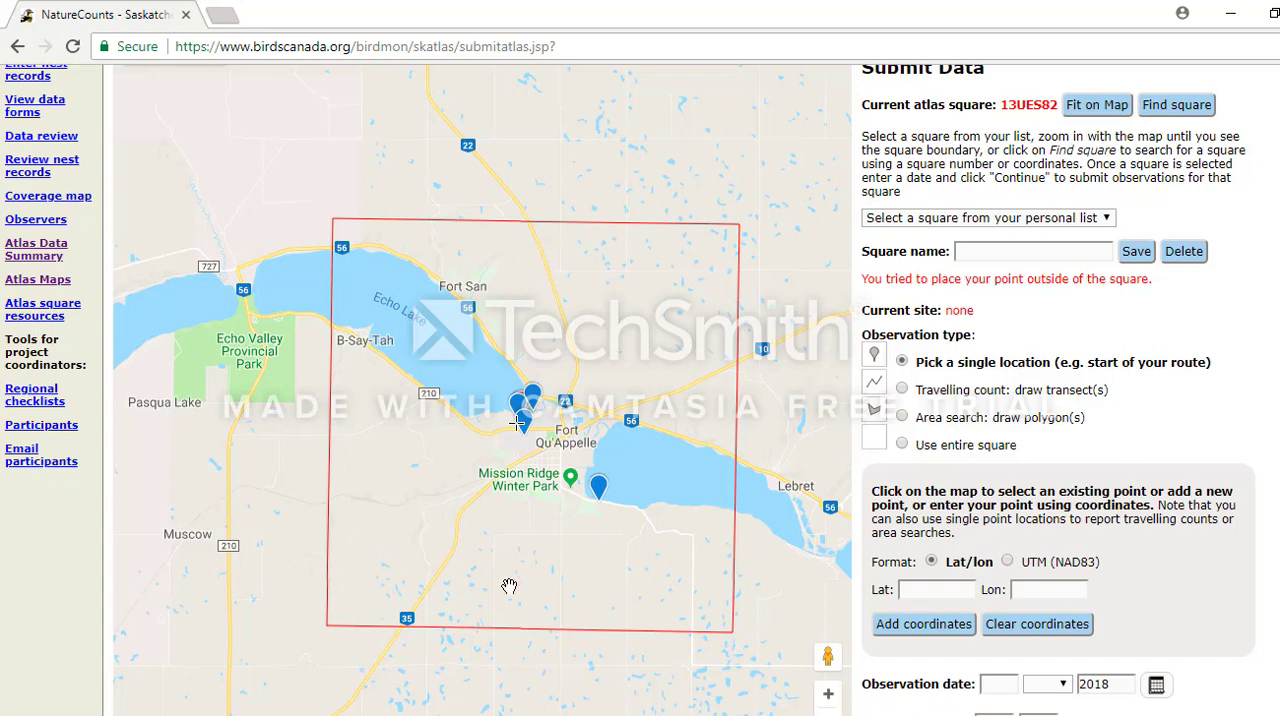
{"action": "double_click", "coordinate": [1005, 106]}
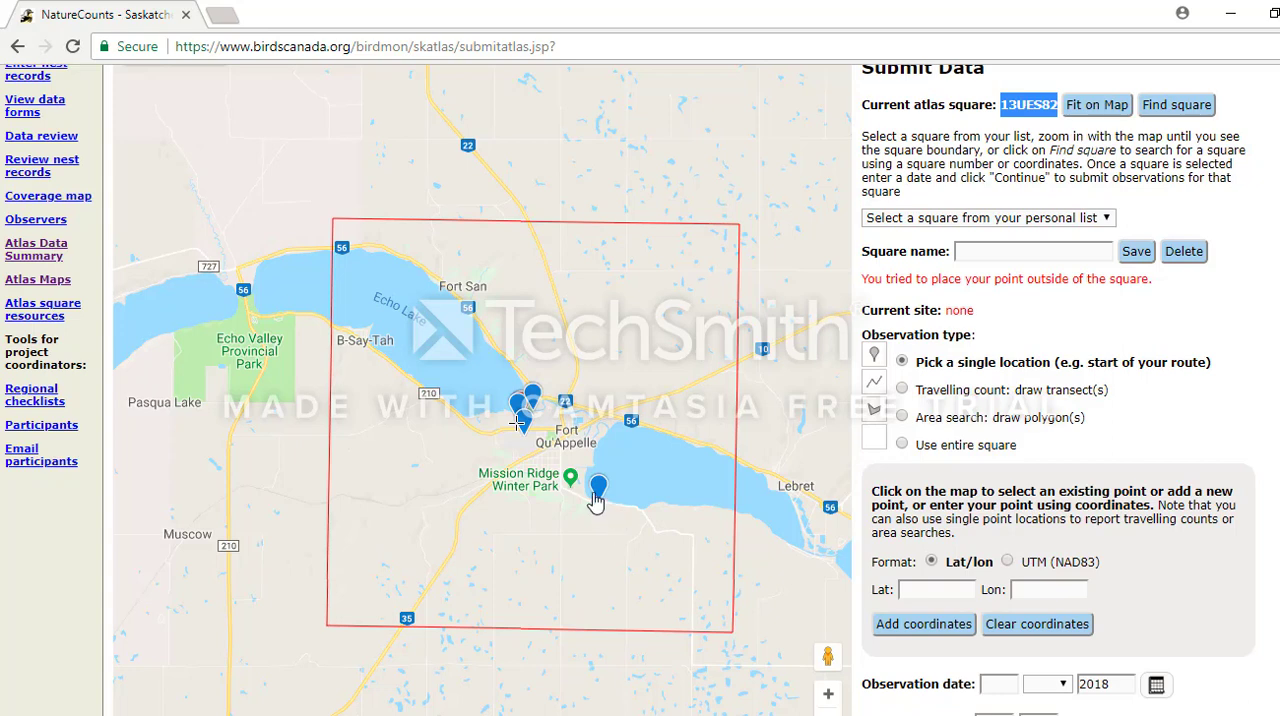
{"action": "double_click", "coordinate": [575, 468]}
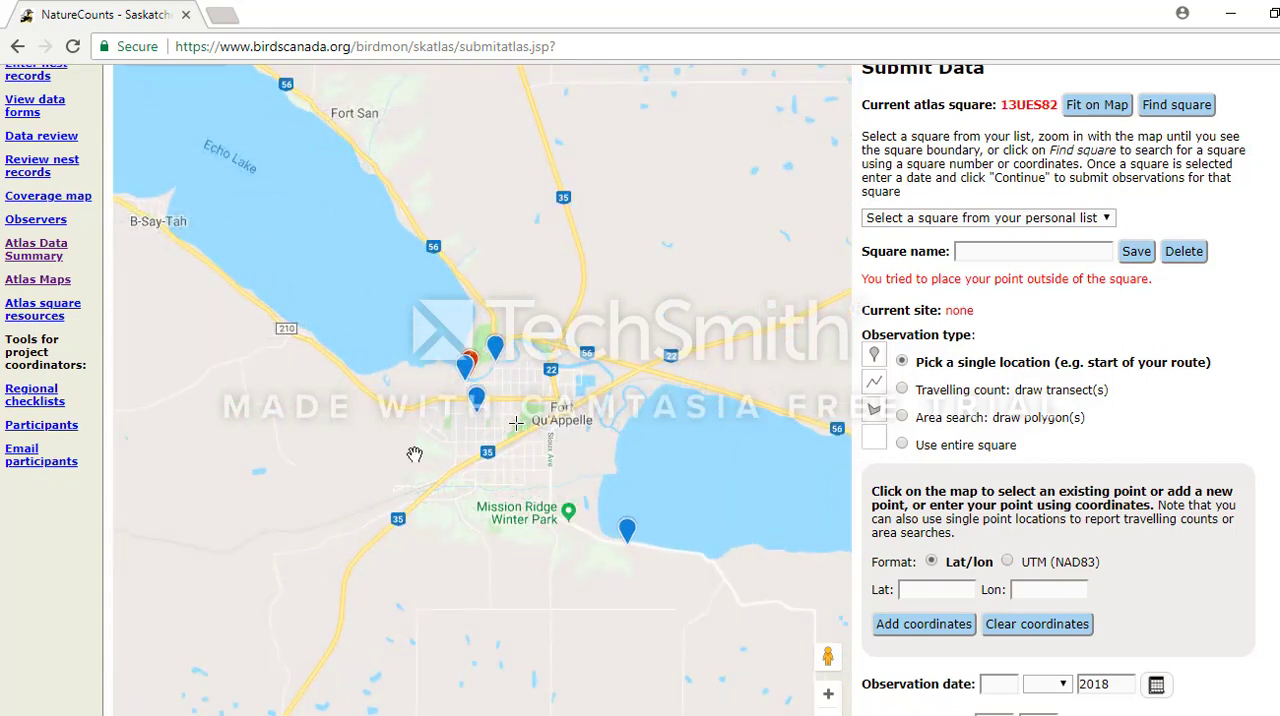
Name the current atlas square Fort Qu'Appelle and save it to the personal list.
{"action": "left_click", "coordinate": [978, 252]}
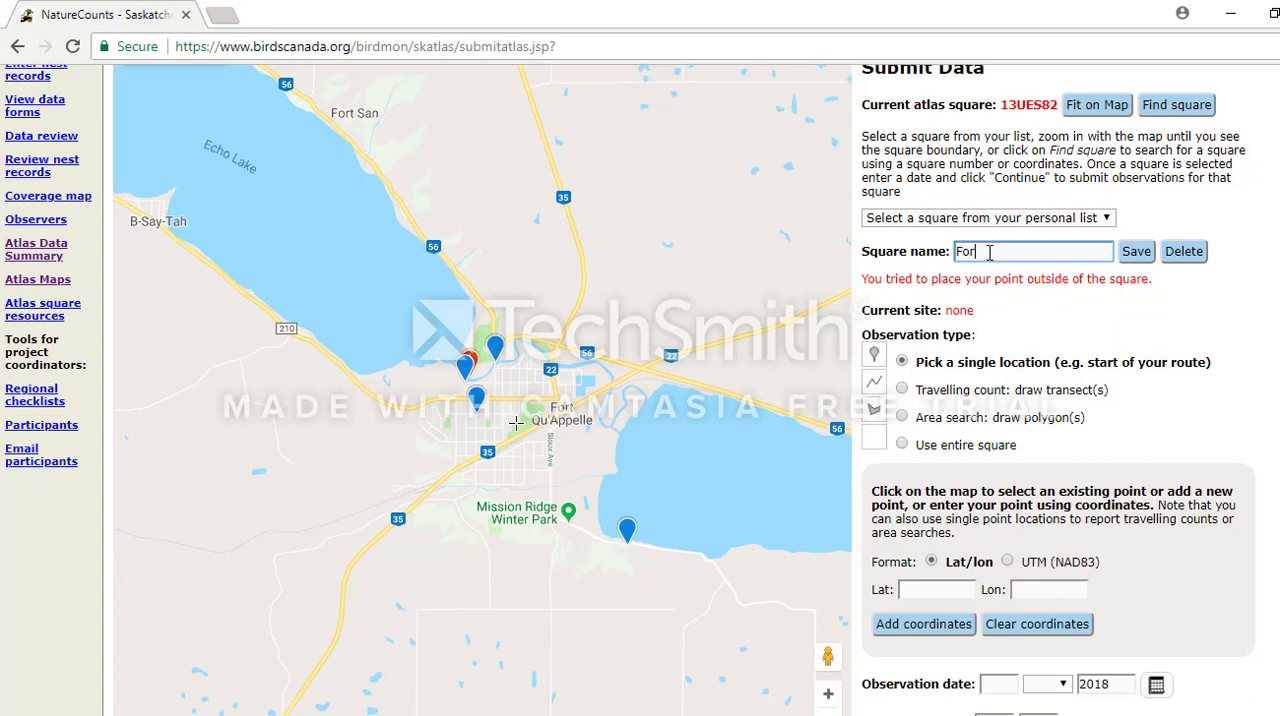
{"action": "type", "text": "Fort Qu'Appelle"}
{"action": "left_click", "coordinate": [1136, 258]}
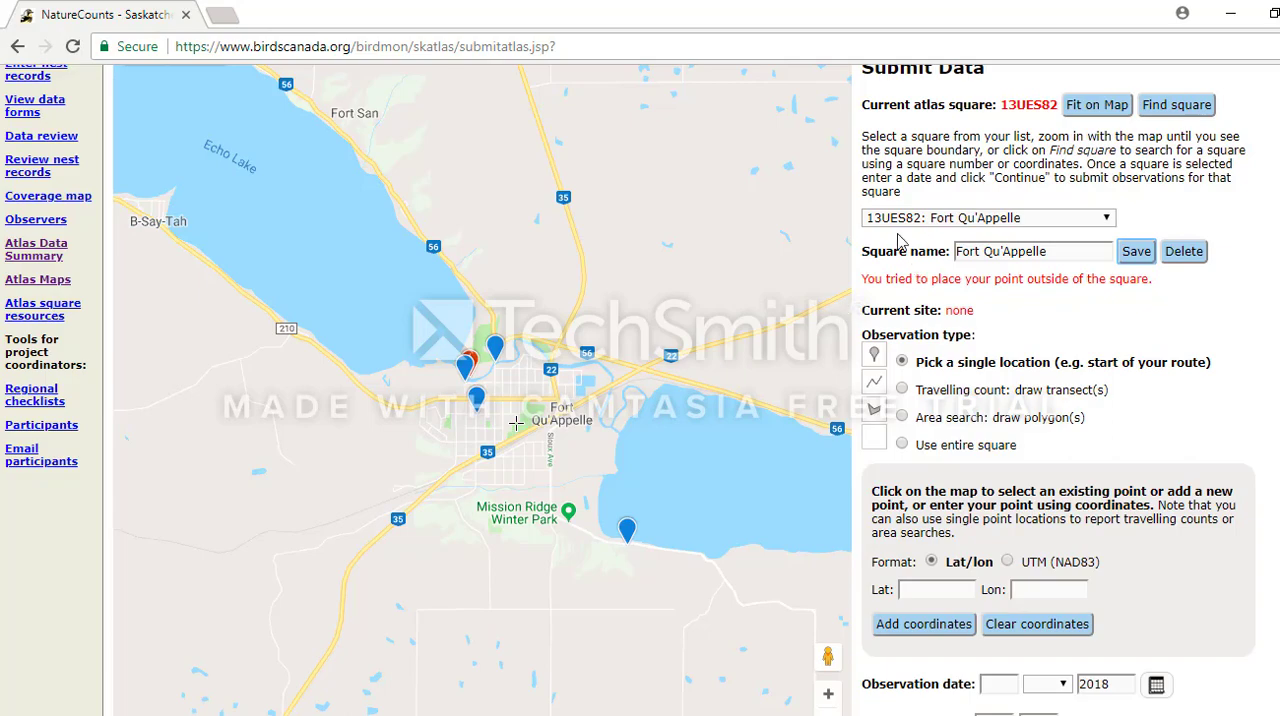
Back out of the current square to a regional view and reselect 13UES82: Fort Qu'Appelle from the personal list.
{"action": "scroll", "coordinate": [548, 428], "scroll_direction": "down", "scroll_amount": 1}
{"action": "scroll", "coordinate": [548, 428], "scroll_direction": "down", "scroll_amount": 4}
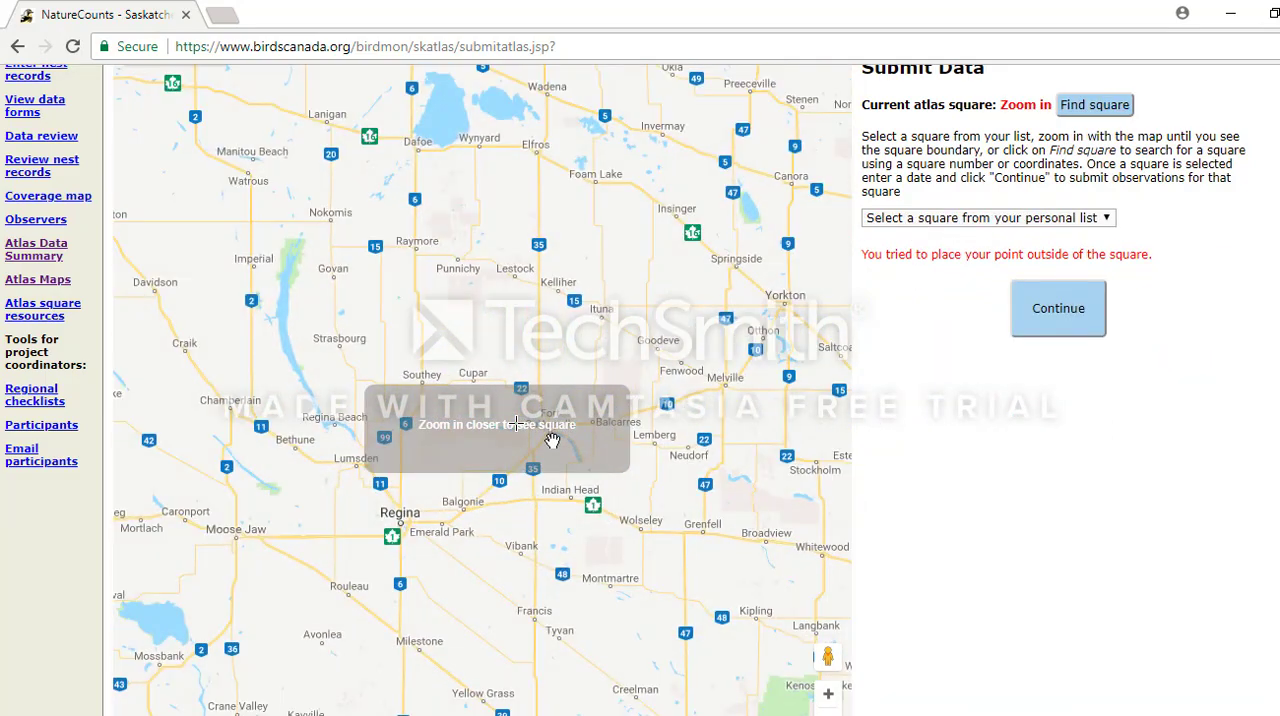
{"action": "scroll", "coordinate": [552, 440], "scroll_direction": "down", "scroll_amount": 3}
{"action": "scroll", "coordinate": [552, 440], "scroll_direction": "up", "scroll_amount": 3}
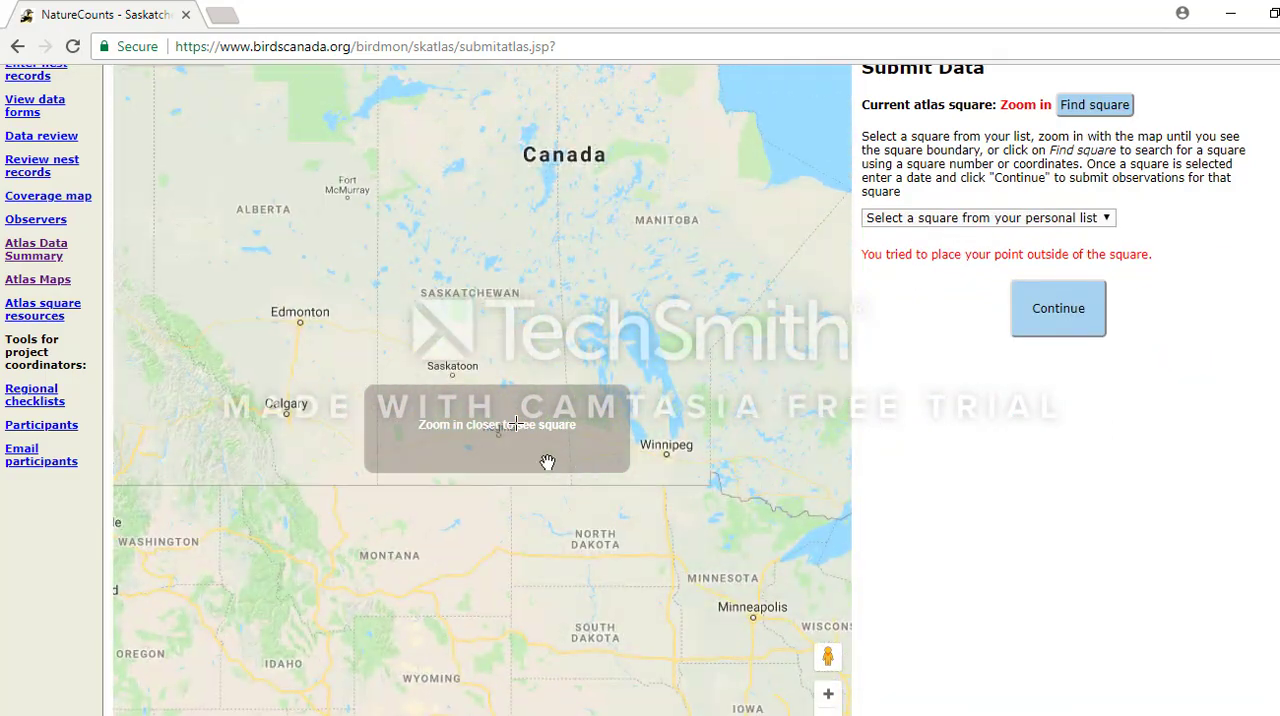
{"action": "left_click_drag", "start_coordinate": [474, 312], "coordinate": [498, 386]}
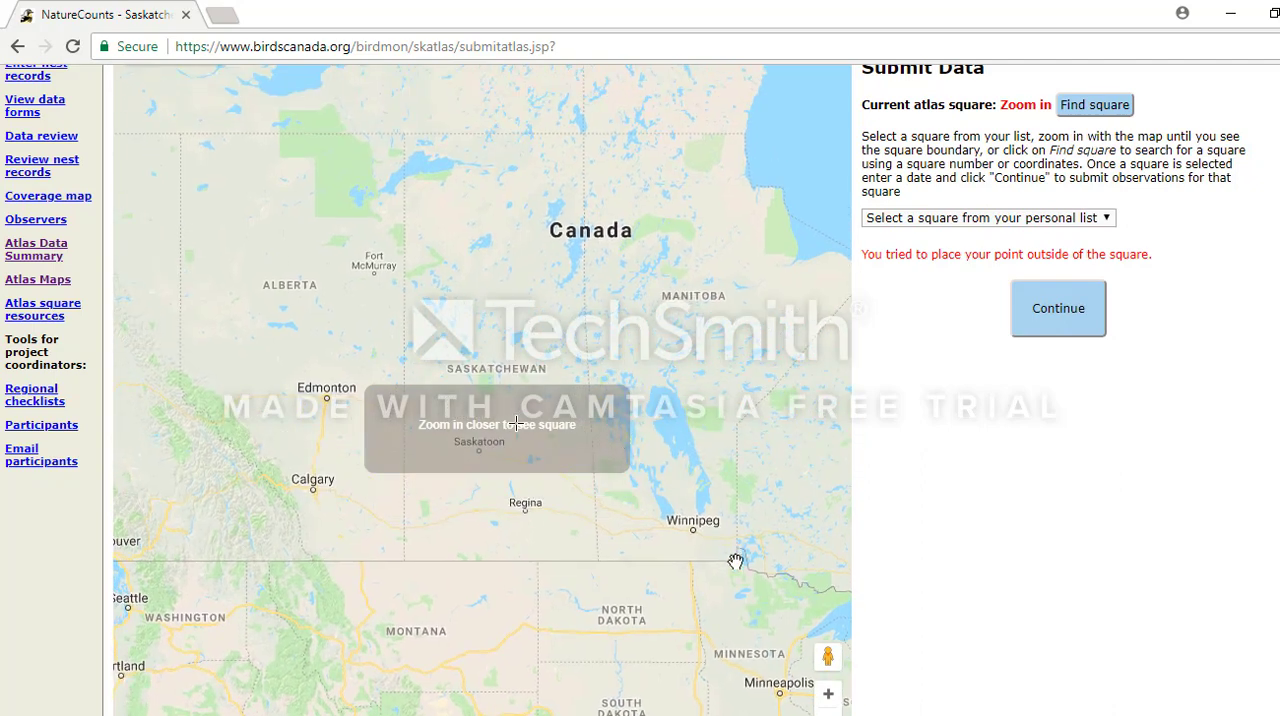
{"action": "left_click", "coordinate": [1108, 219]}
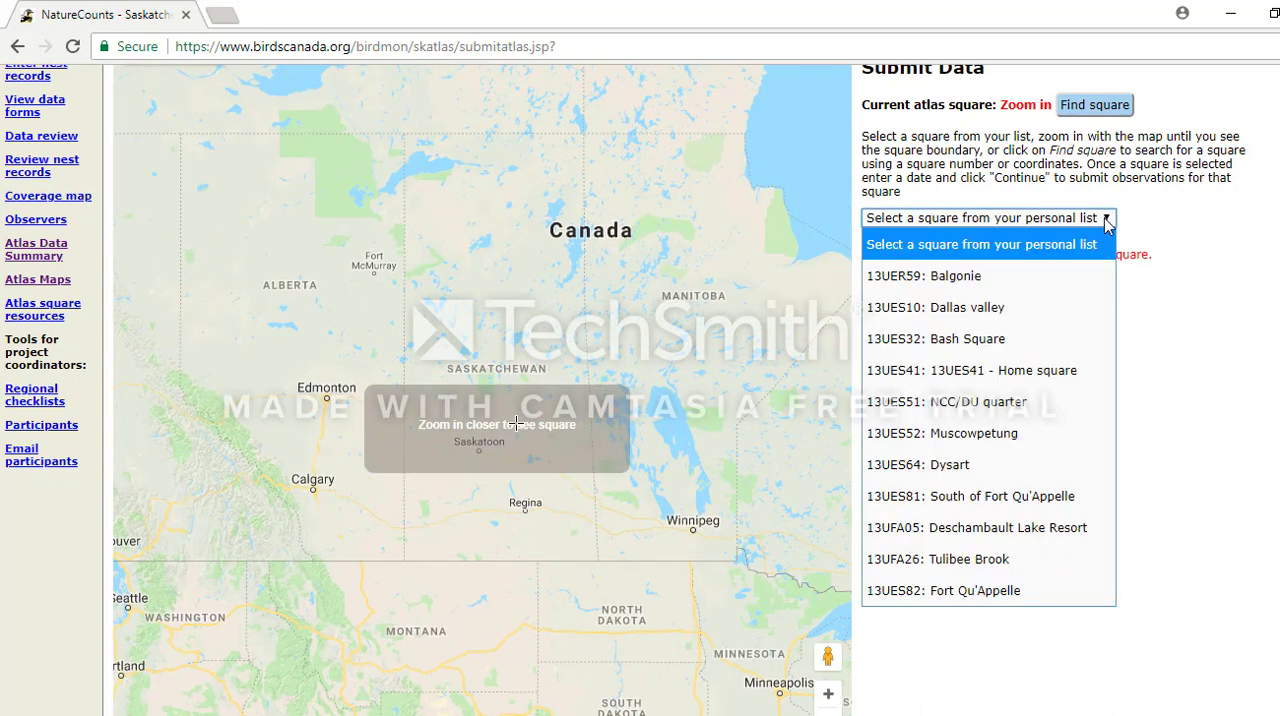
{"action": "left_click", "coordinate": [962, 593]}
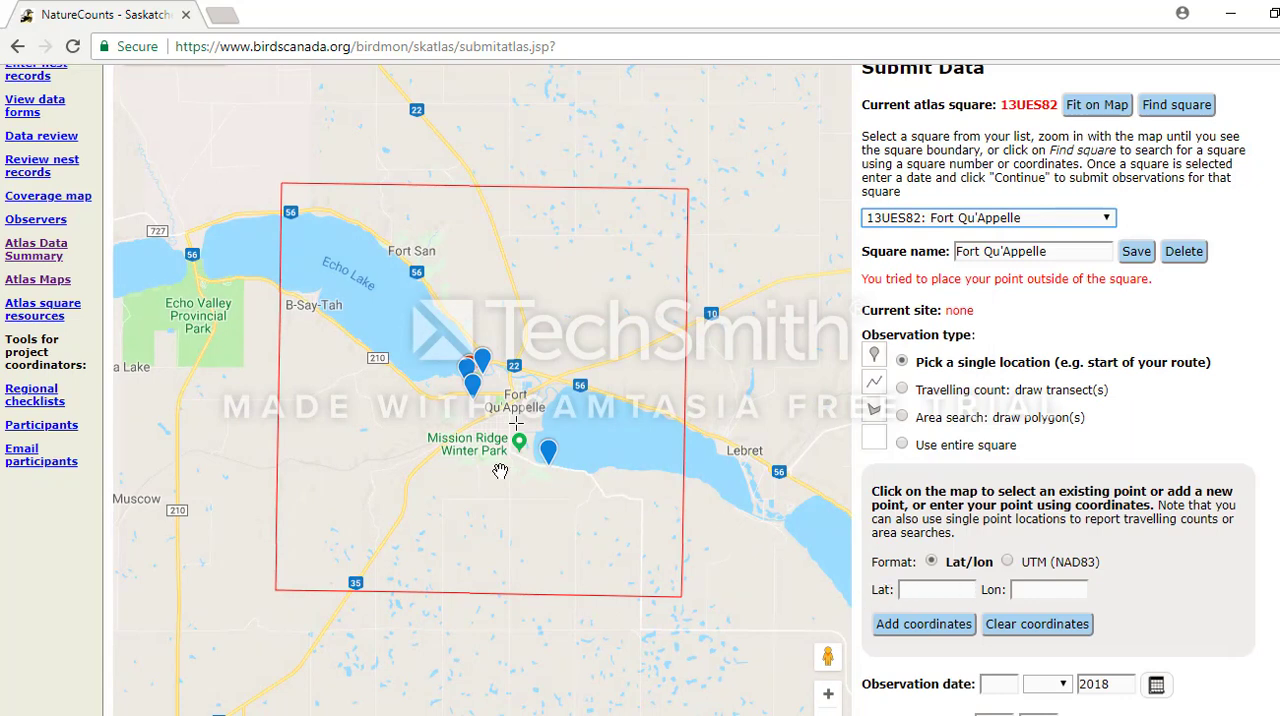
Place a new single-location point in western Fort Qu'Appelle, just south of the existing marker near Star Blanket.
{"action": "scroll", "coordinate": [502, 445], "scroll_direction": "up", "scroll_amount": 1}
{"action": "scroll", "coordinate": [503, 402], "scroll_direction": "up", "scroll_amount": 1}
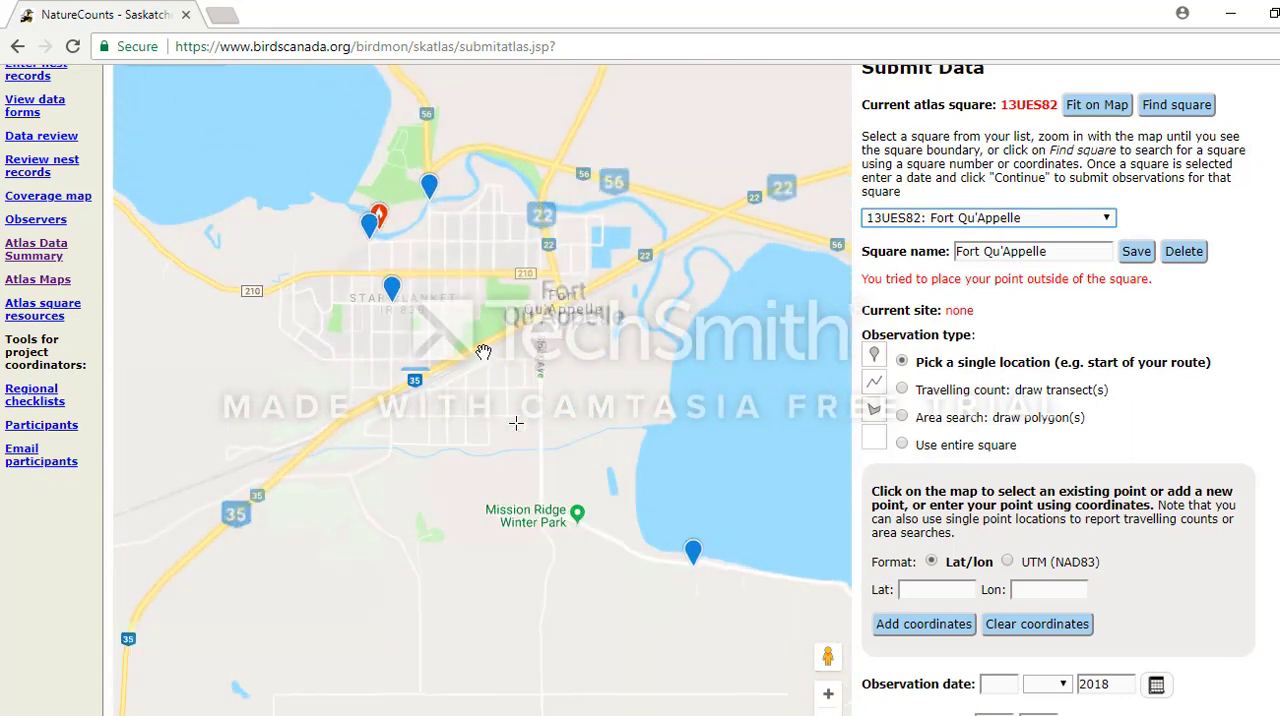
{"action": "left_click", "coordinate": [498, 402]}
{"action": "left_click_drag", "start_coordinate": [495, 394], "coordinate": [497, 404]}
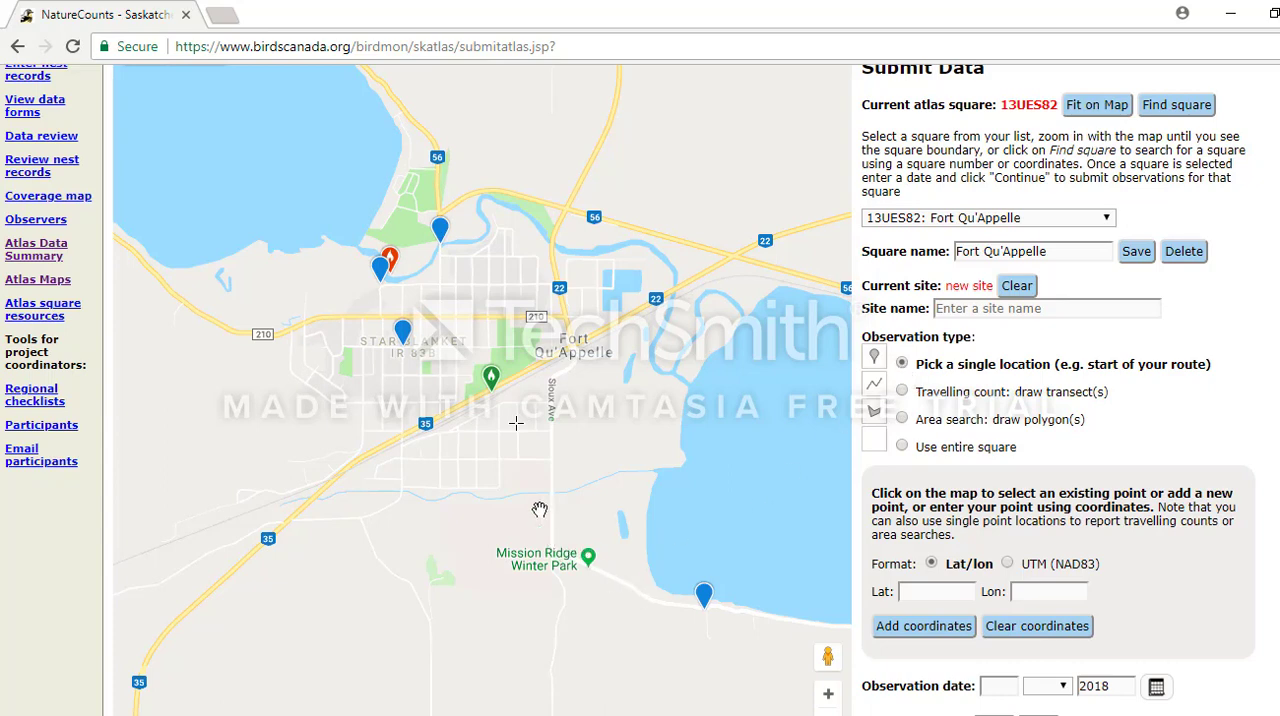
{"action": "left_click", "coordinate": [401, 401]}
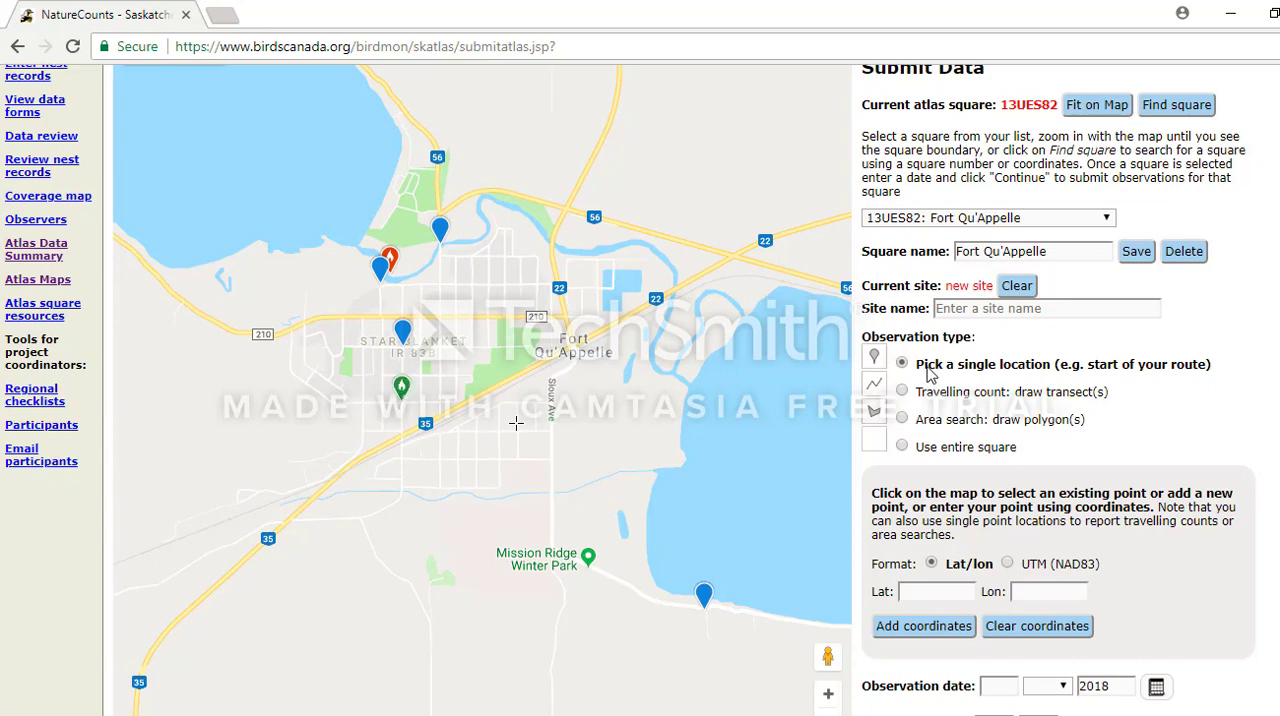
Name the new single-location site Bay Ave & 6th.
{"action": "left_click", "coordinate": [955, 311]}
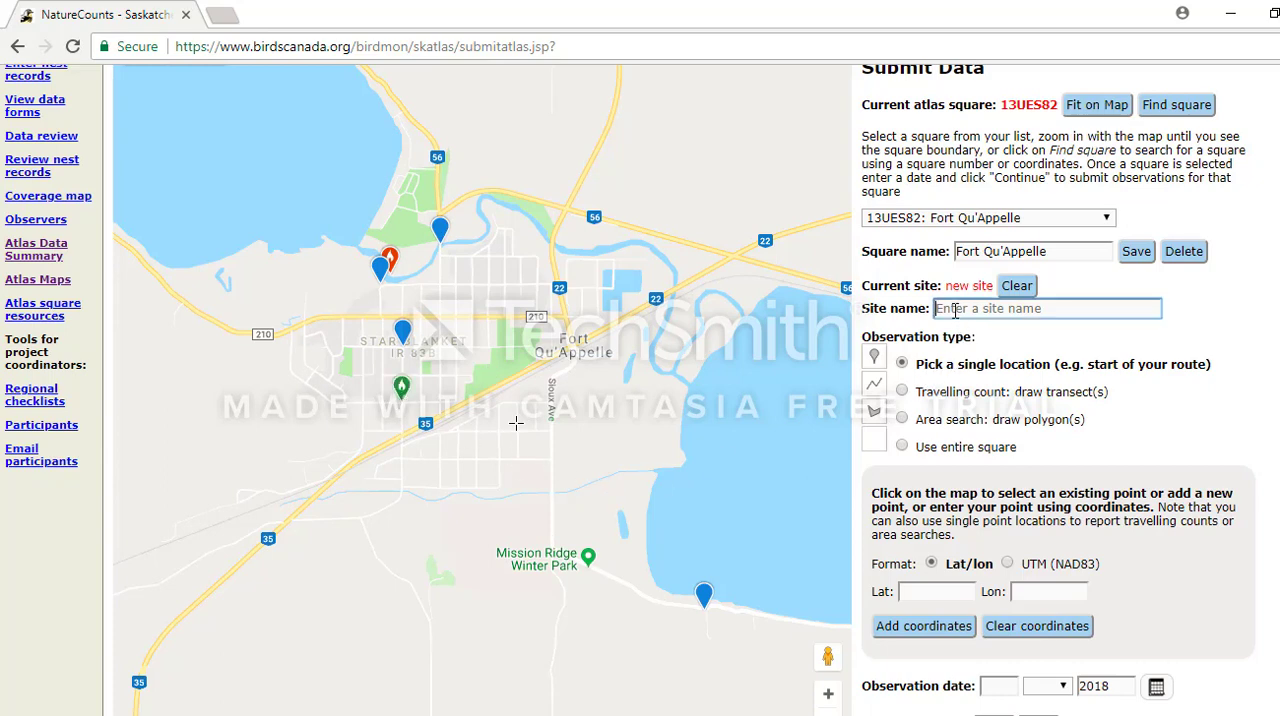
{"action": "scroll", "coordinate": [411, 415], "scroll_direction": "up", "scroll_amount": 2}
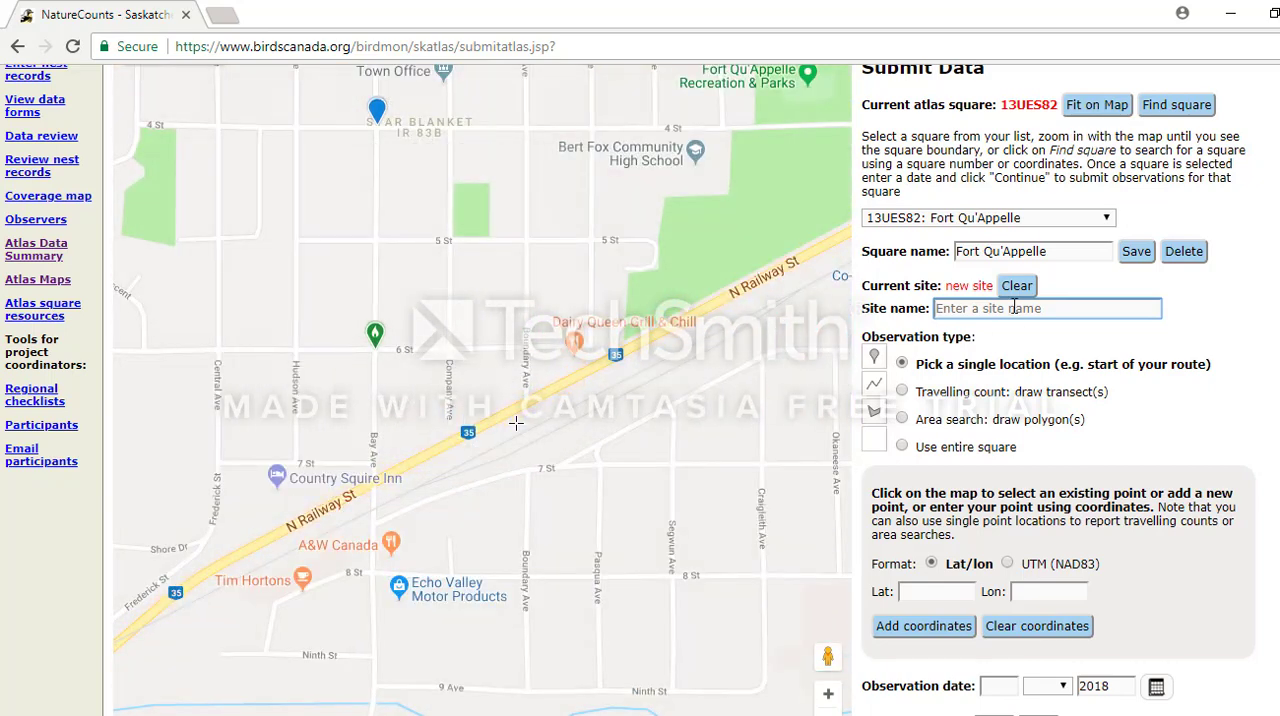
{"action": "type", "text": "Bay Ave & 6th"}
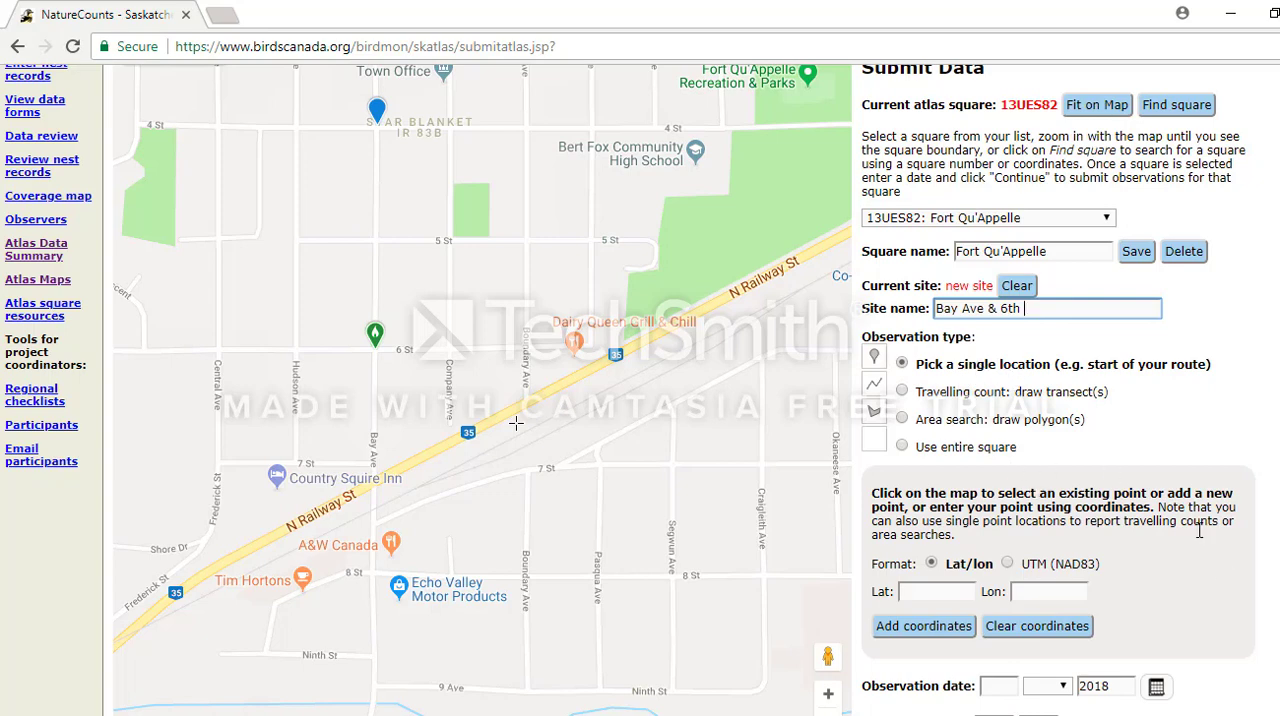
{"action": "scroll", "coordinate": [1228, 568], "scroll_direction": "down", "scroll_amount": 1}
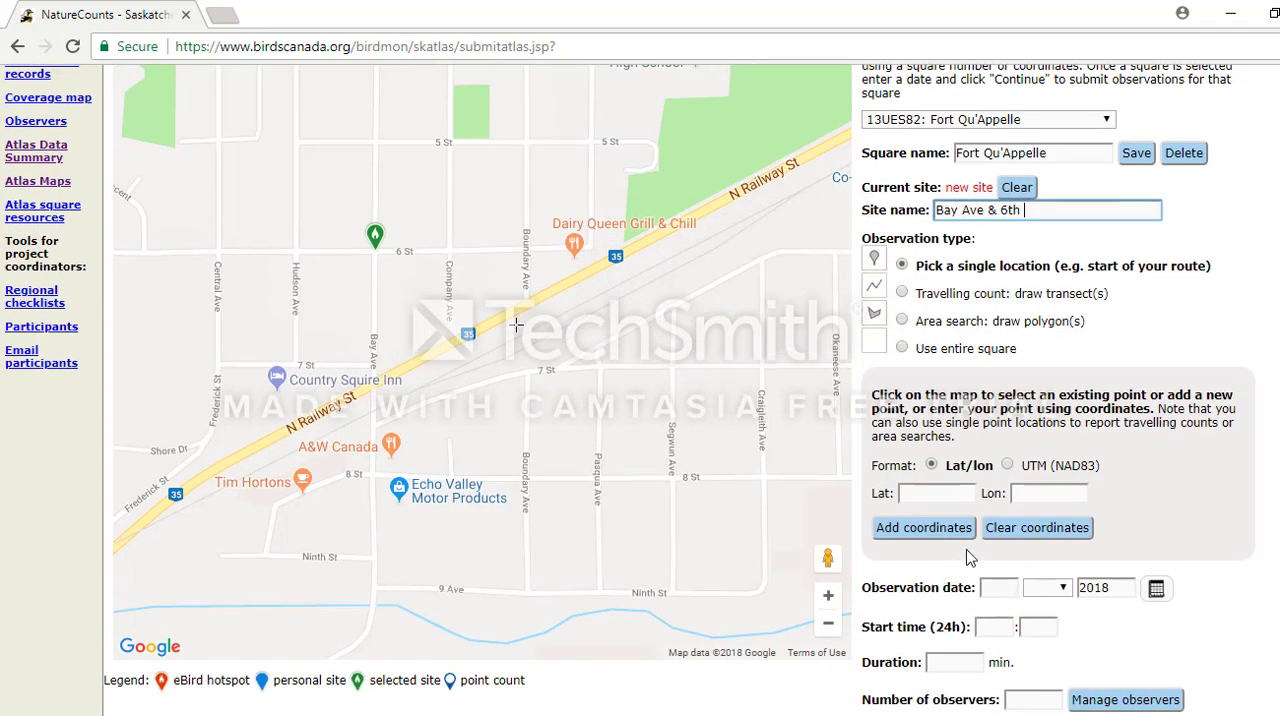
{"action": "scroll", "coordinate": [1250, 500], "scroll_direction": "up", "scroll_amount": 1}
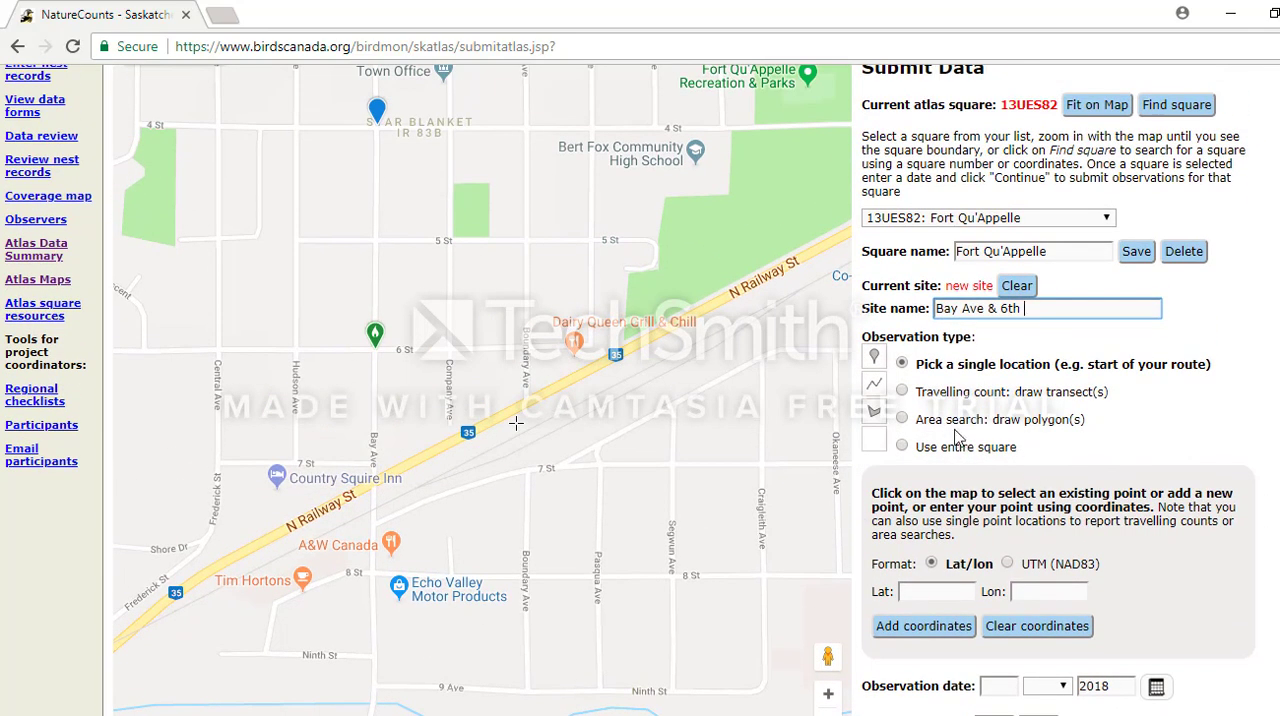
Draw a travelling-count transect about 1.9 km long from the Museum down Bay Ave to 7 St, up Central Ave and back to Bay Ave.
{"action": "scroll", "coordinate": [578, 373], "scroll_direction": "down", "scroll_amount": 1}
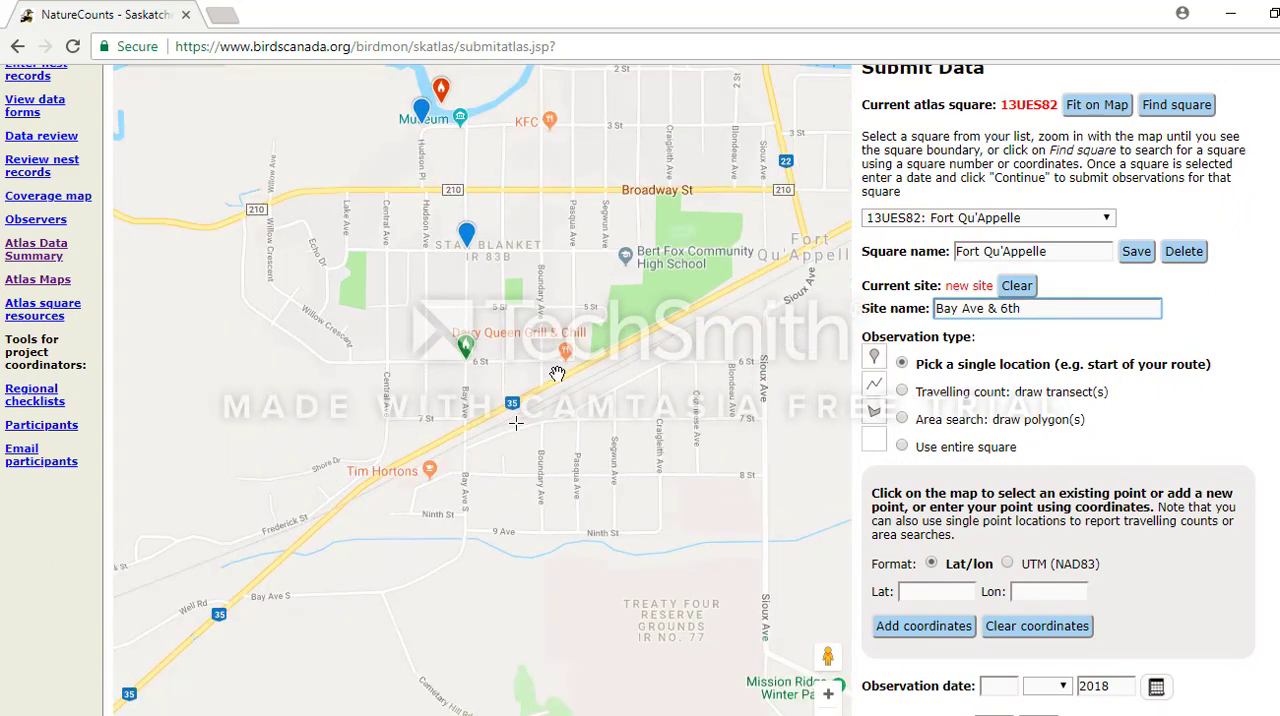
{"action": "left_click", "coordinate": [901, 418]}
{"action": "left_click", "coordinate": [902, 360]}
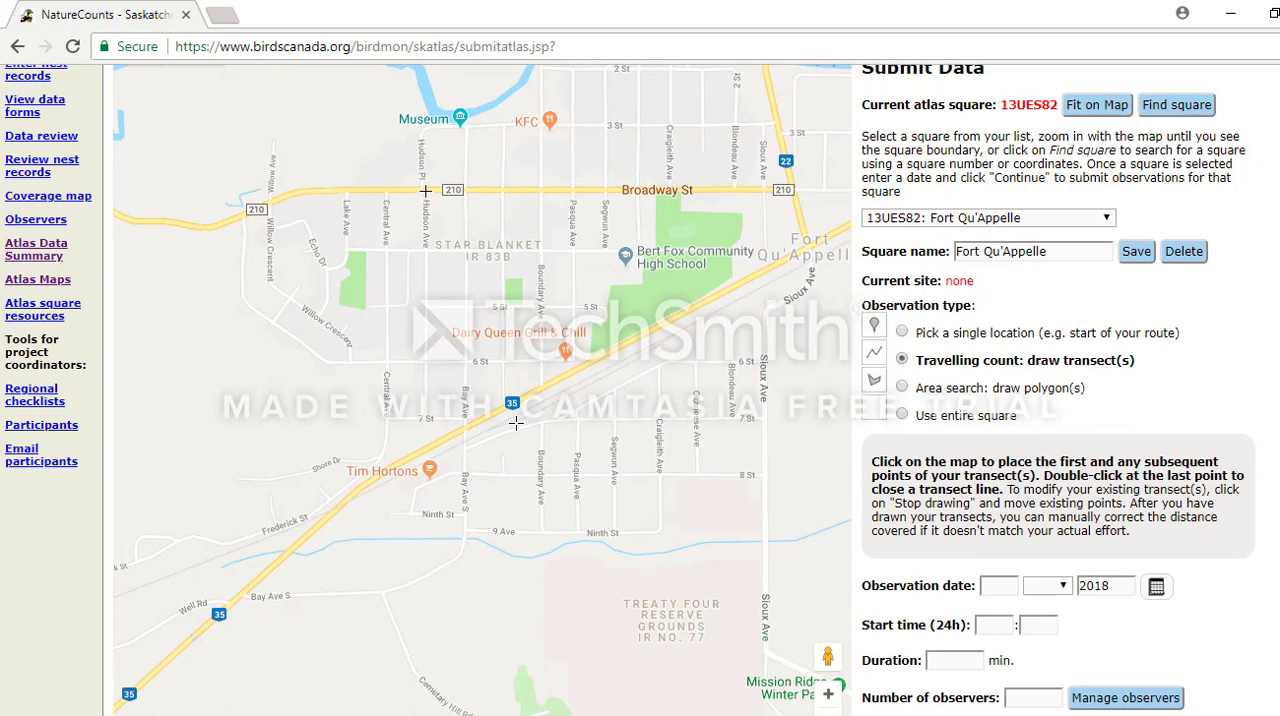
{"action": "left_click", "coordinate": [467, 127]}
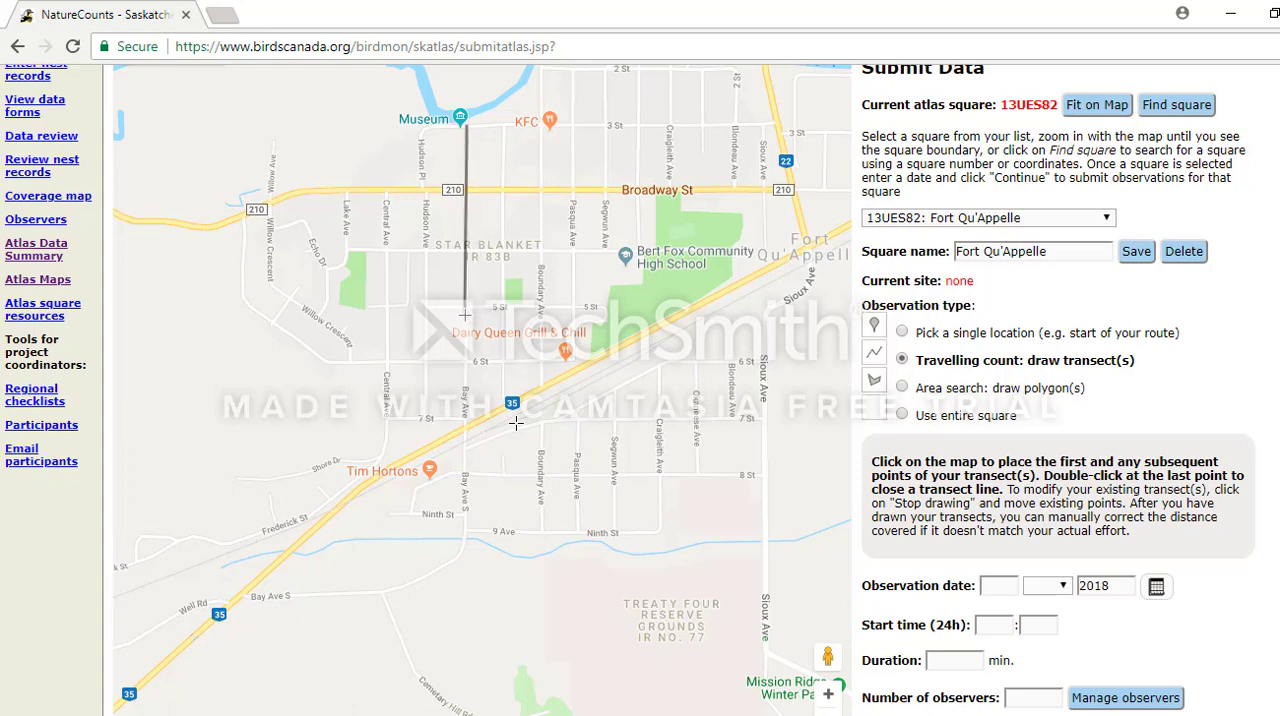
{"action": "left_click", "coordinate": [464, 300]}
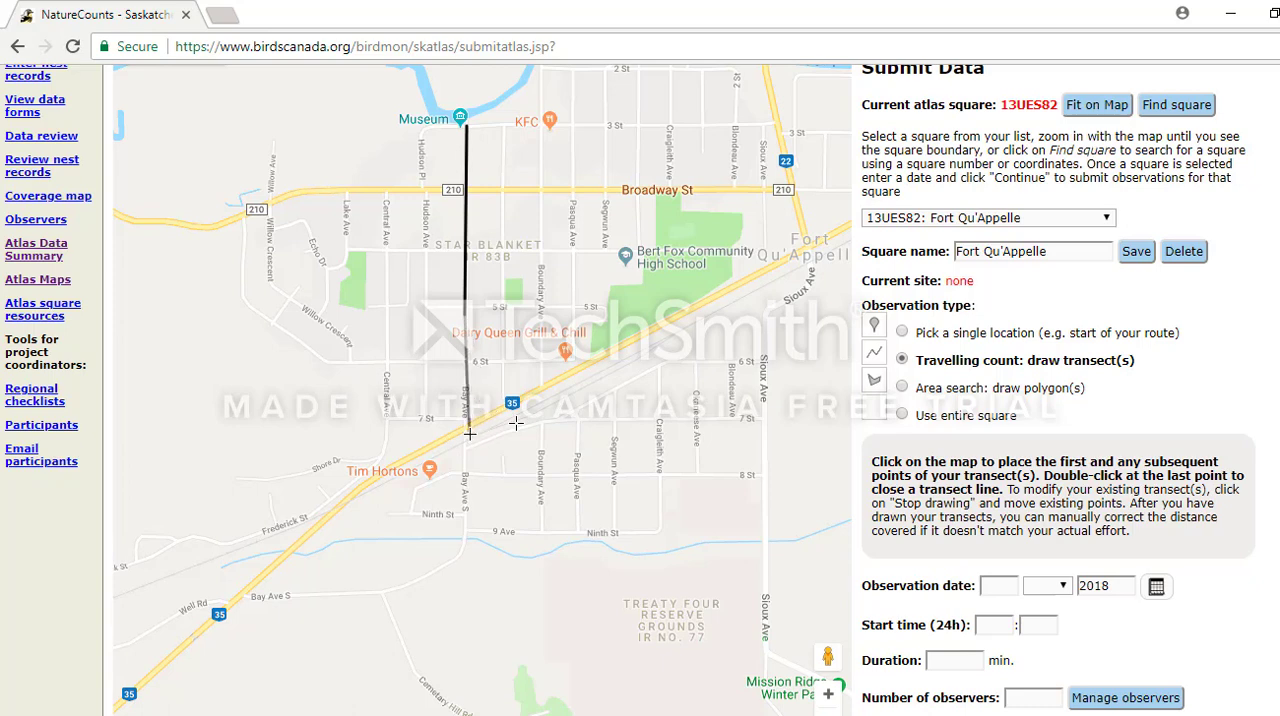
{"action": "left_click", "coordinate": [464, 426]}
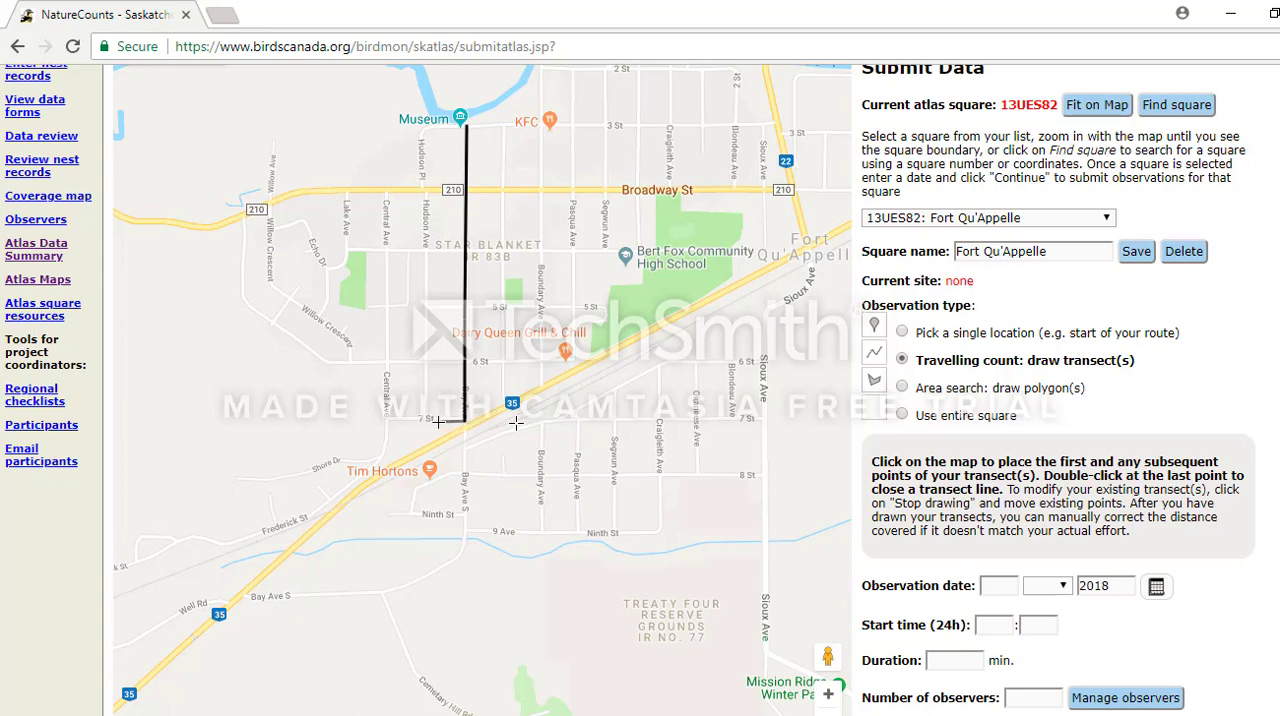
{"action": "left_click", "coordinate": [386, 420]}
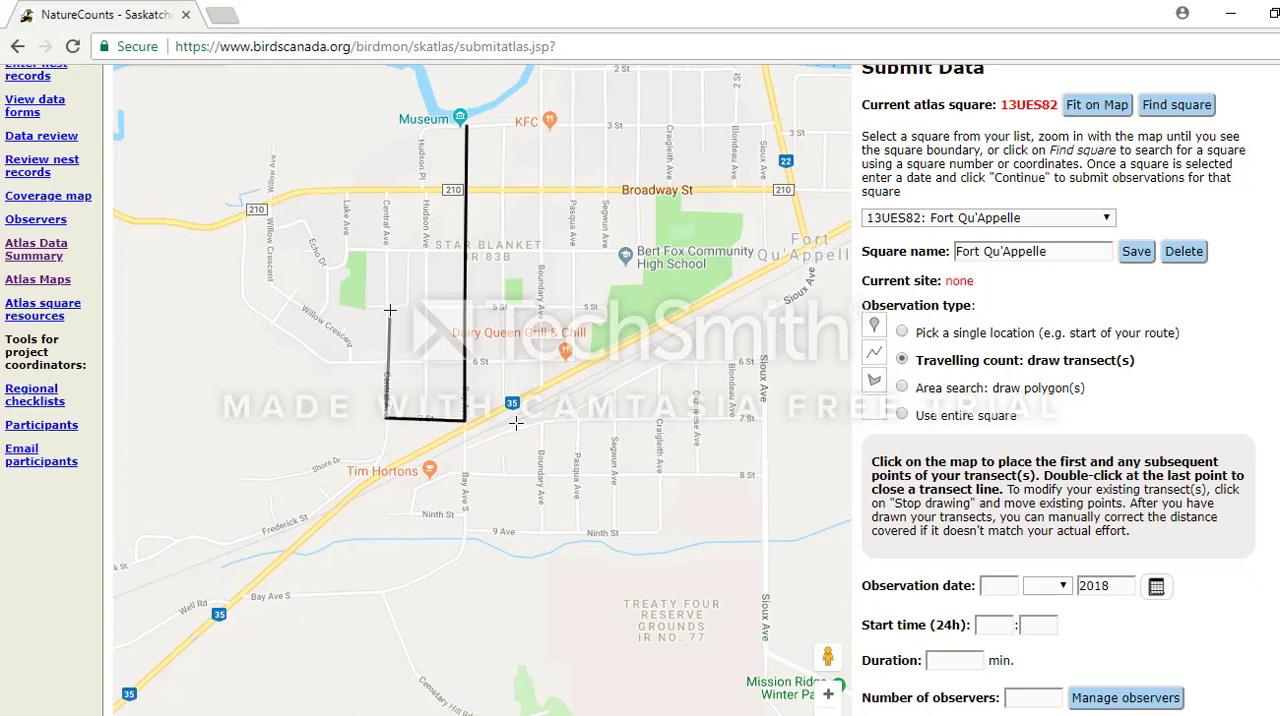
{"action": "left_click", "coordinate": [388, 249]}
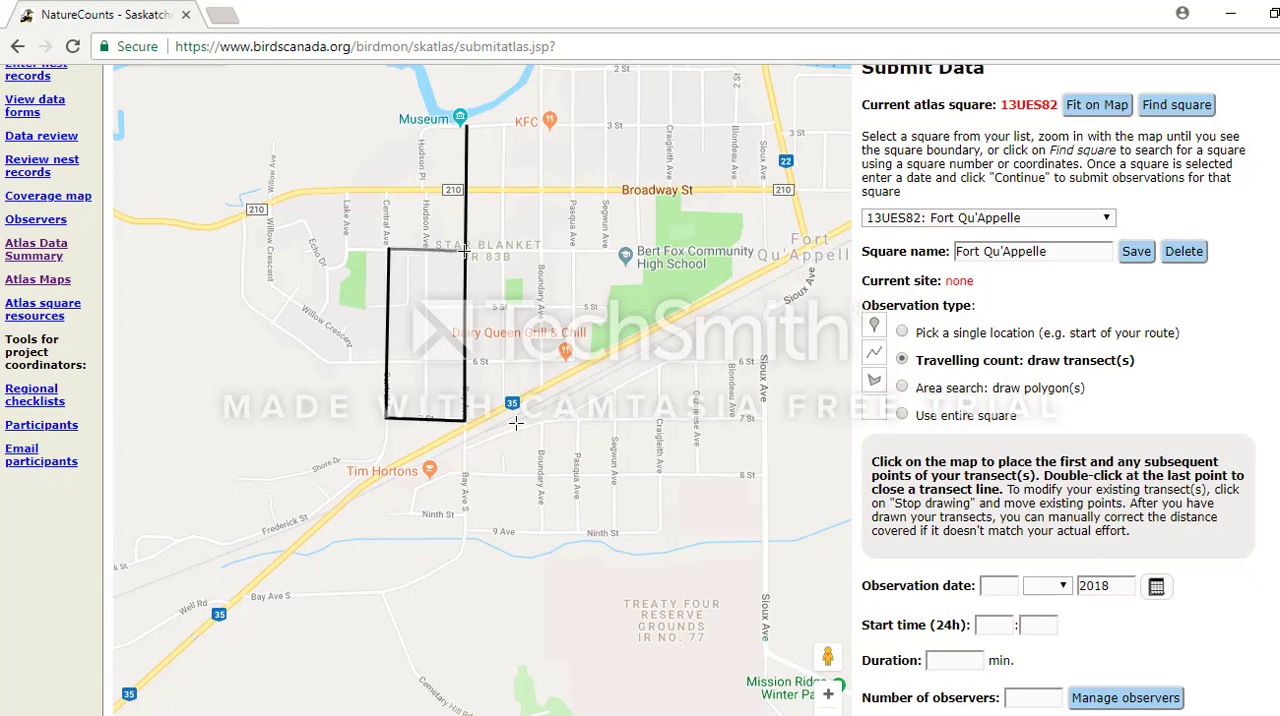
{"action": "left_click", "coordinate": [465, 251]}
{"action": "double_click", "coordinate": [465, 251]}
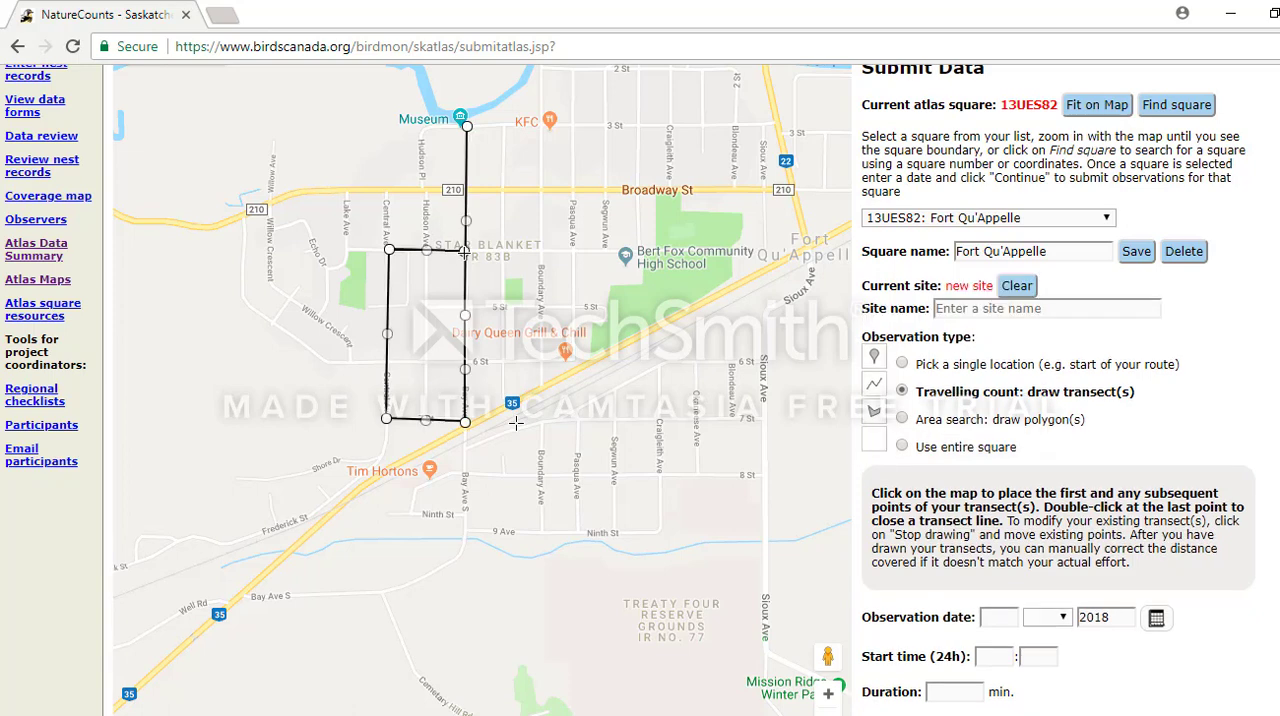
{"action": "scroll", "coordinate": [917, 557], "scroll_direction": "down", "scroll_amount": 3}
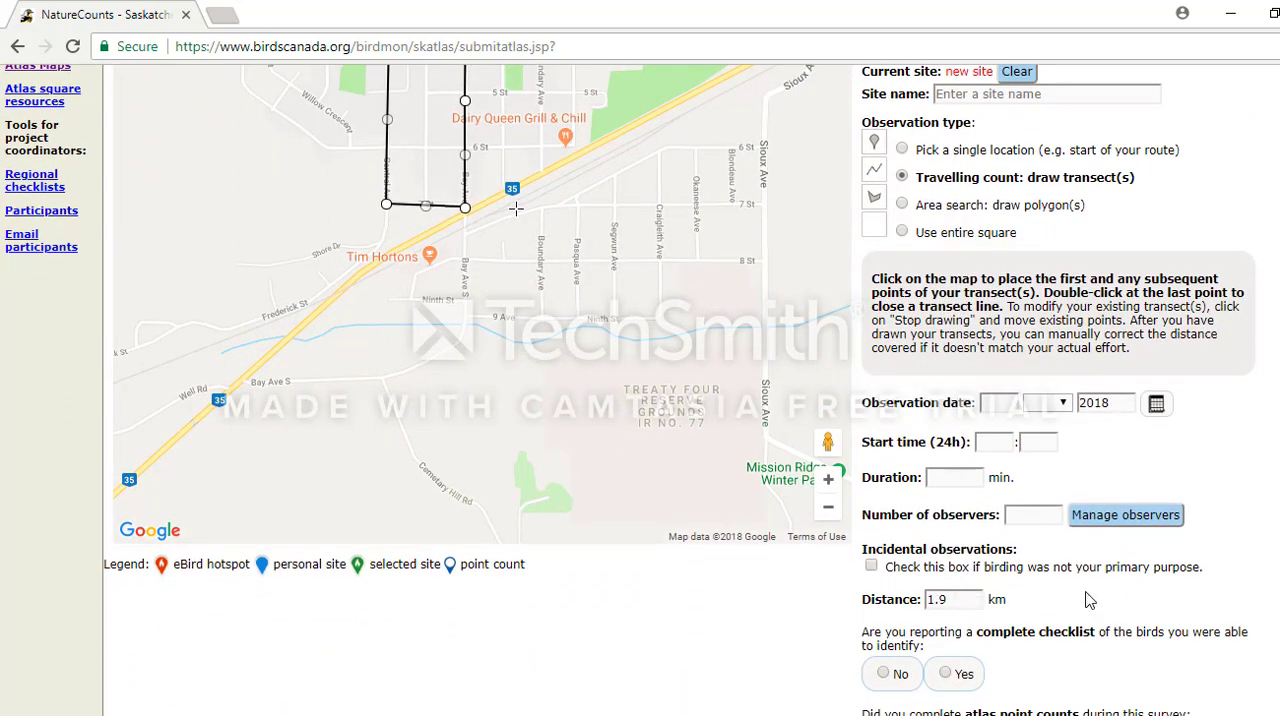
Draw an area-search polygon of about 23.4 ha bounded by 4 St, Central Ave, 7 St, Highway 35 and Boundary Ave.
{"action": "scroll", "coordinate": [515, 208], "scroll_direction": "up", "scroll_amount": 7}
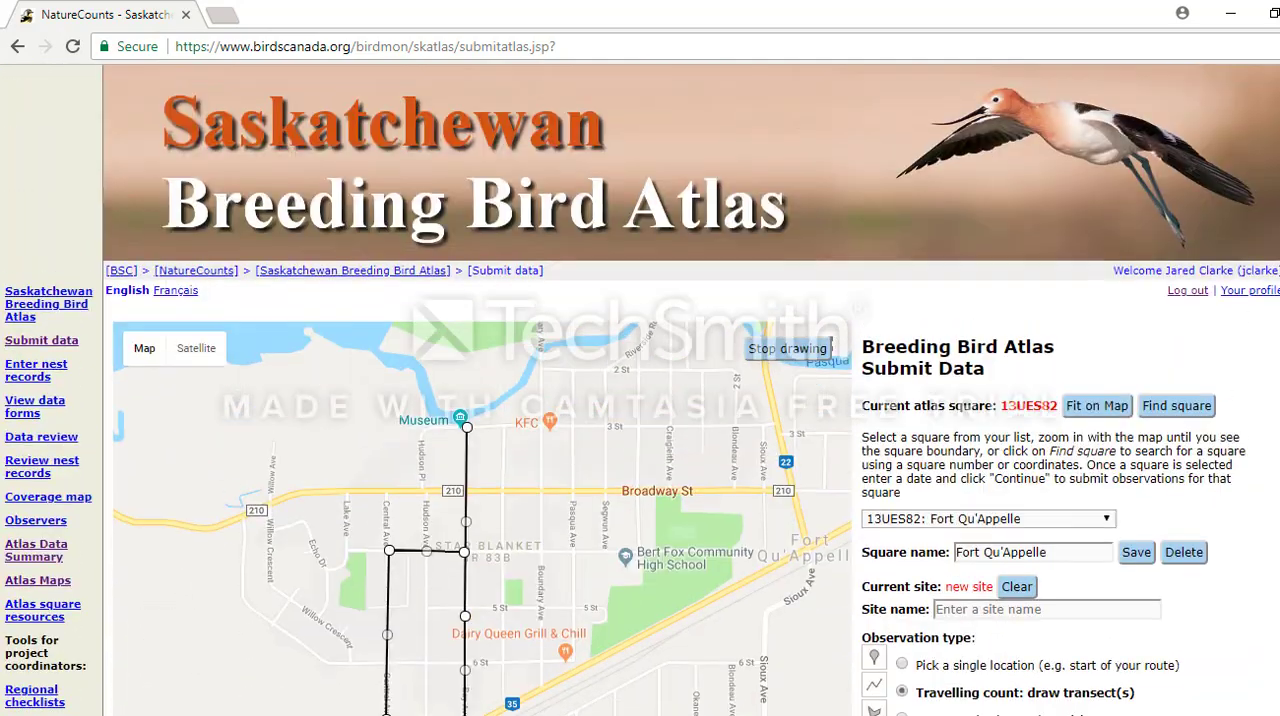
{"action": "scroll", "coordinate": [515, 576], "scroll_direction": "down", "scroll_amount": 2}
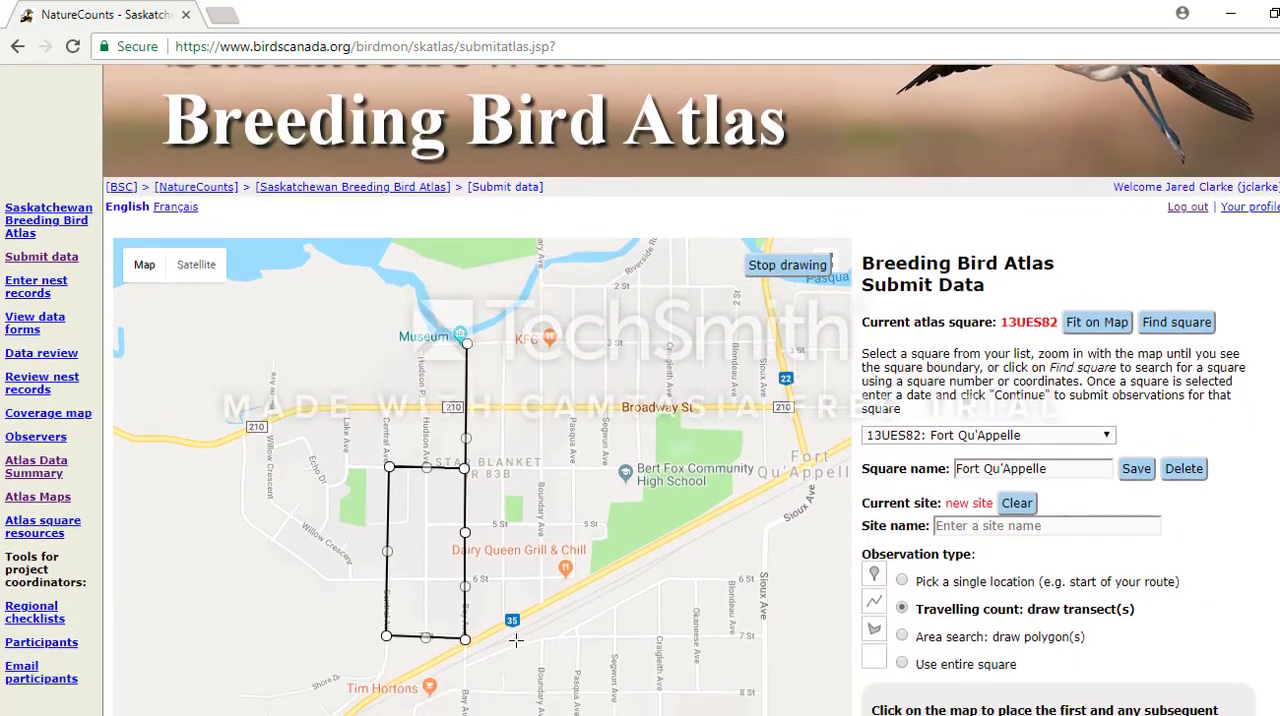
{"action": "left_click", "coordinate": [902, 571]}
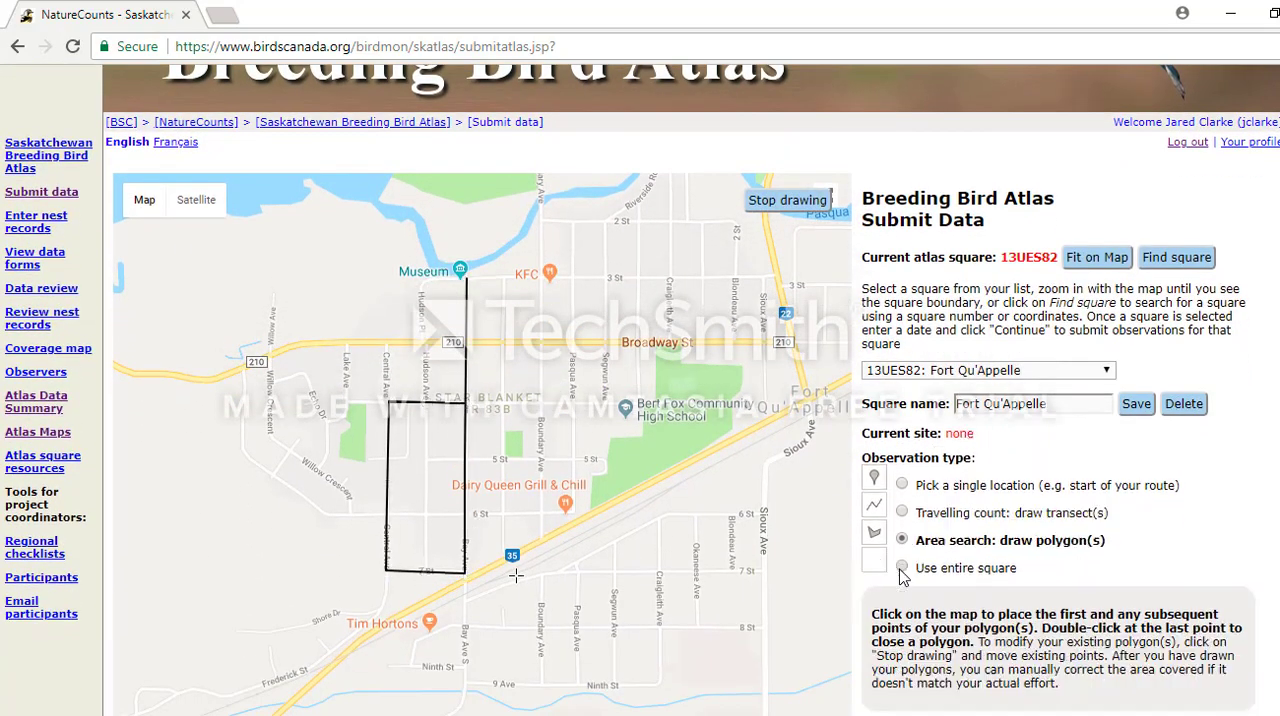
{"action": "left_click", "coordinate": [902, 567]}
{"action": "left_click", "coordinate": [902, 540]}
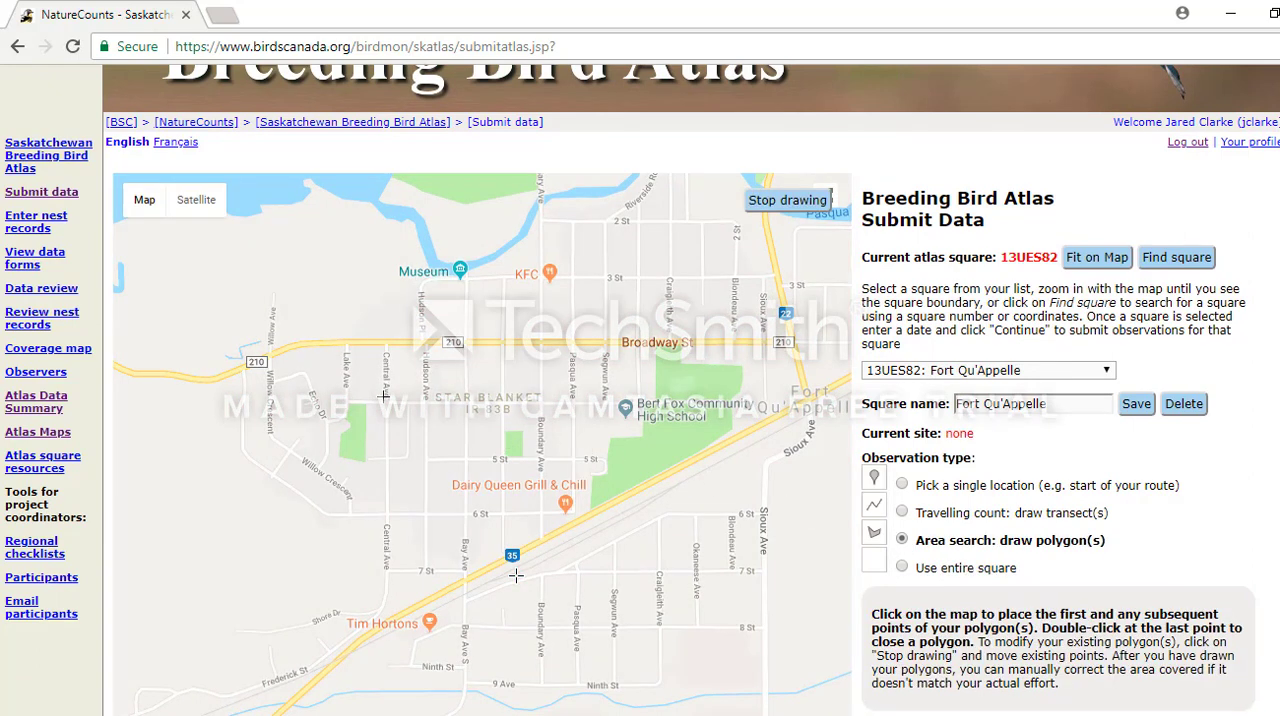
{"action": "left_click", "coordinate": [542, 403]}
{"action": "left_click", "coordinate": [385, 405]}
{"action": "left_click", "coordinate": [386, 570]}
{"action": "left_click", "coordinate": [465, 572]}
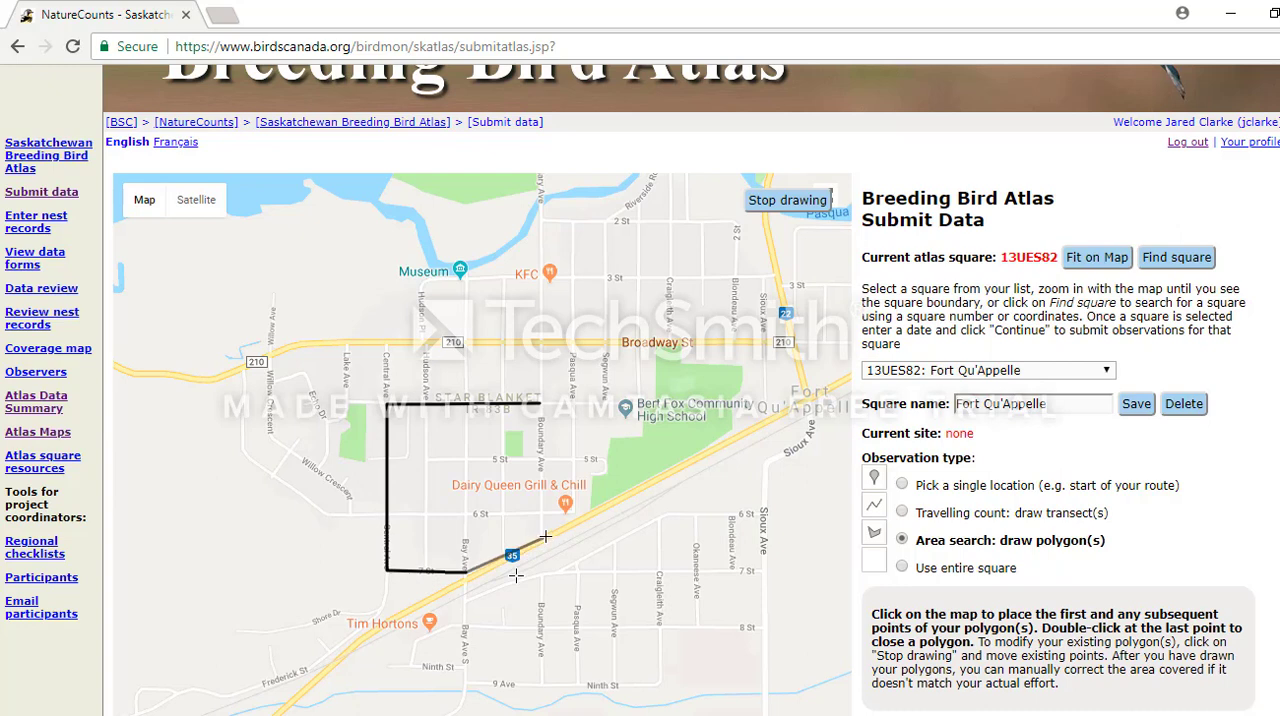
{"action": "left_click", "coordinate": [545, 537]}
{"action": "left_click", "coordinate": [540, 406]}
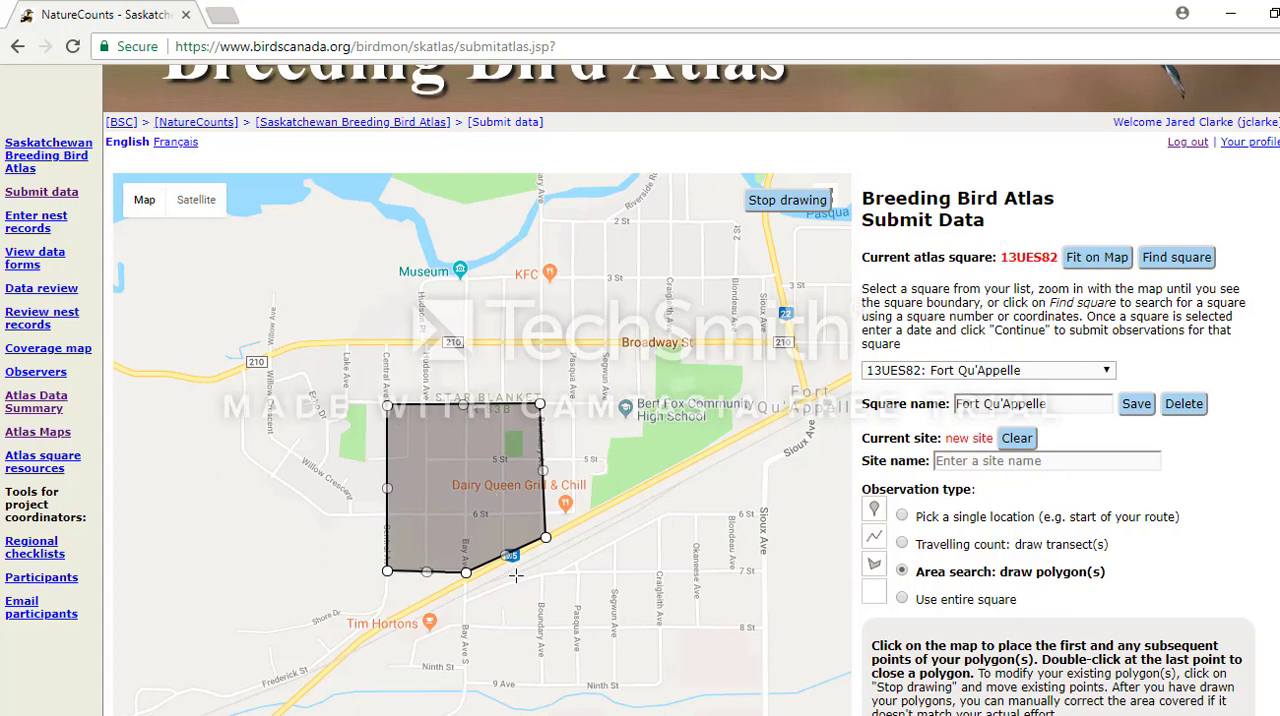
{"action": "scroll", "coordinate": [515, 575], "scroll_direction": "down", "scroll_amount": 3}
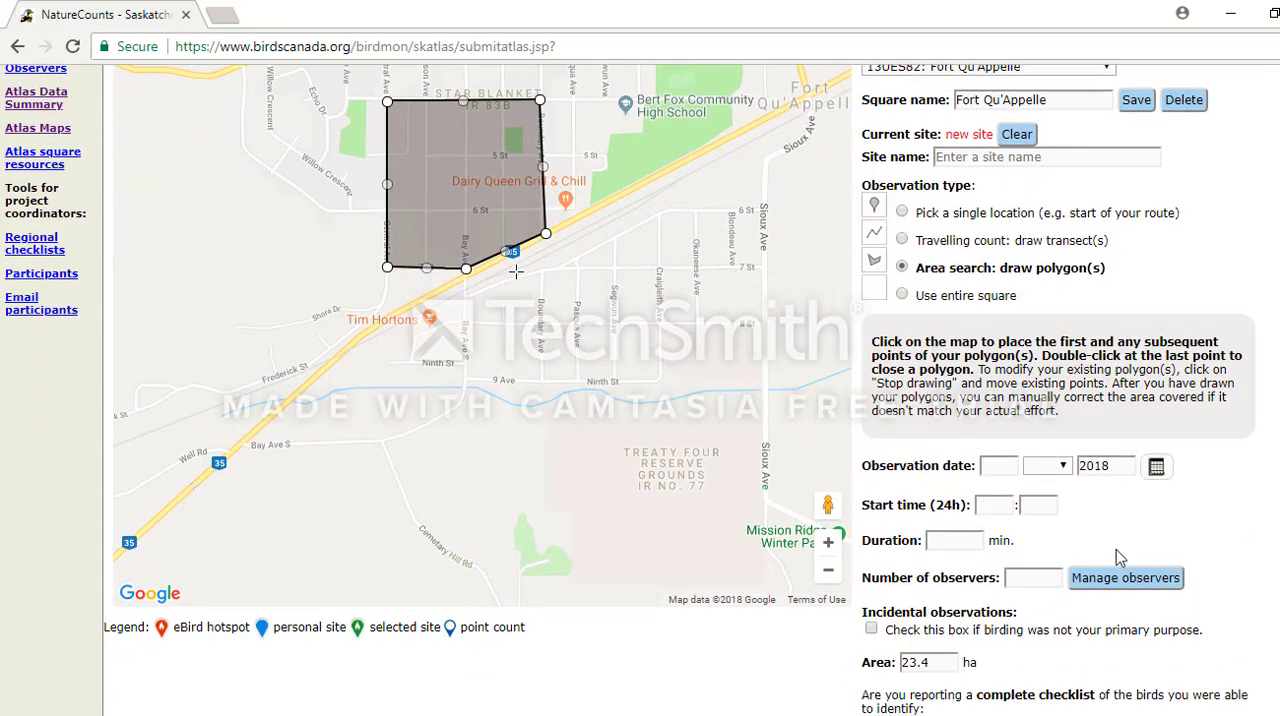
Set the observation type to use the entire square and view its full extent on the map.
{"action": "scroll", "coordinate": [515, 300], "scroll_direction": "up", "scroll_amount": 1}
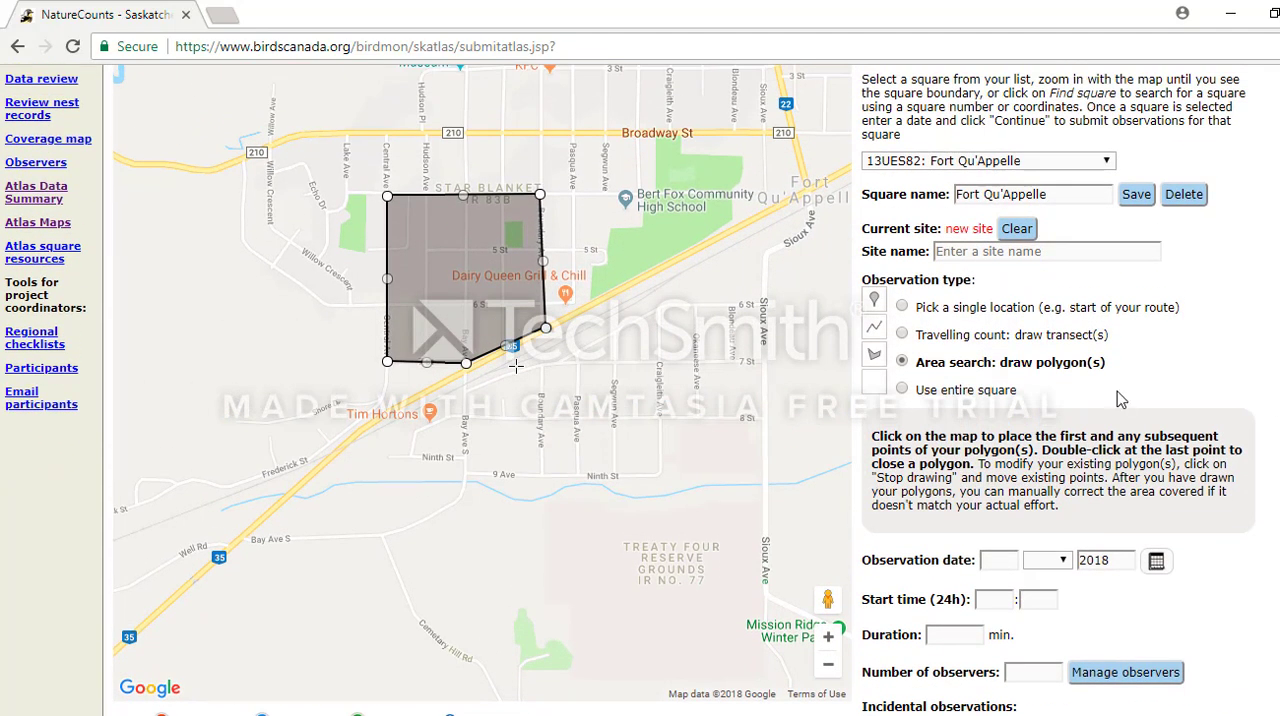
{"action": "left_click", "coordinate": [902, 389]}
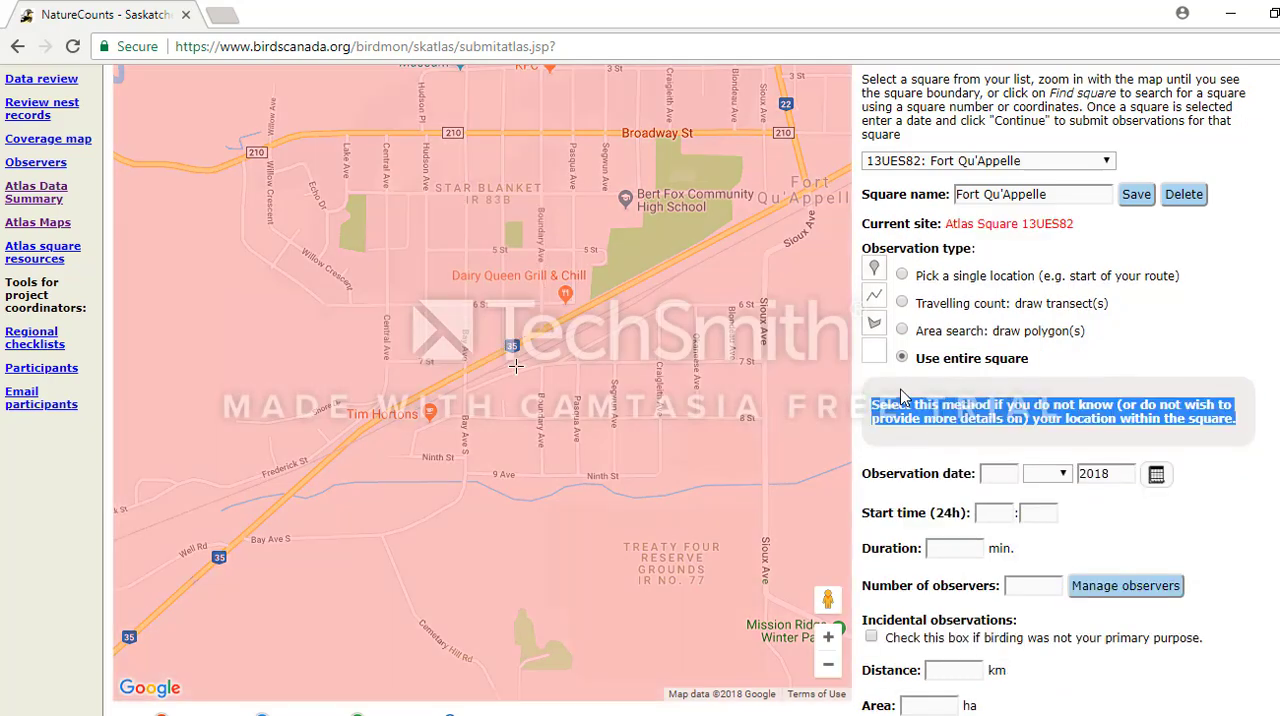
{"action": "scroll", "coordinate": [565, 390], "scroll_direction": "down", "scroll_amount": 4}
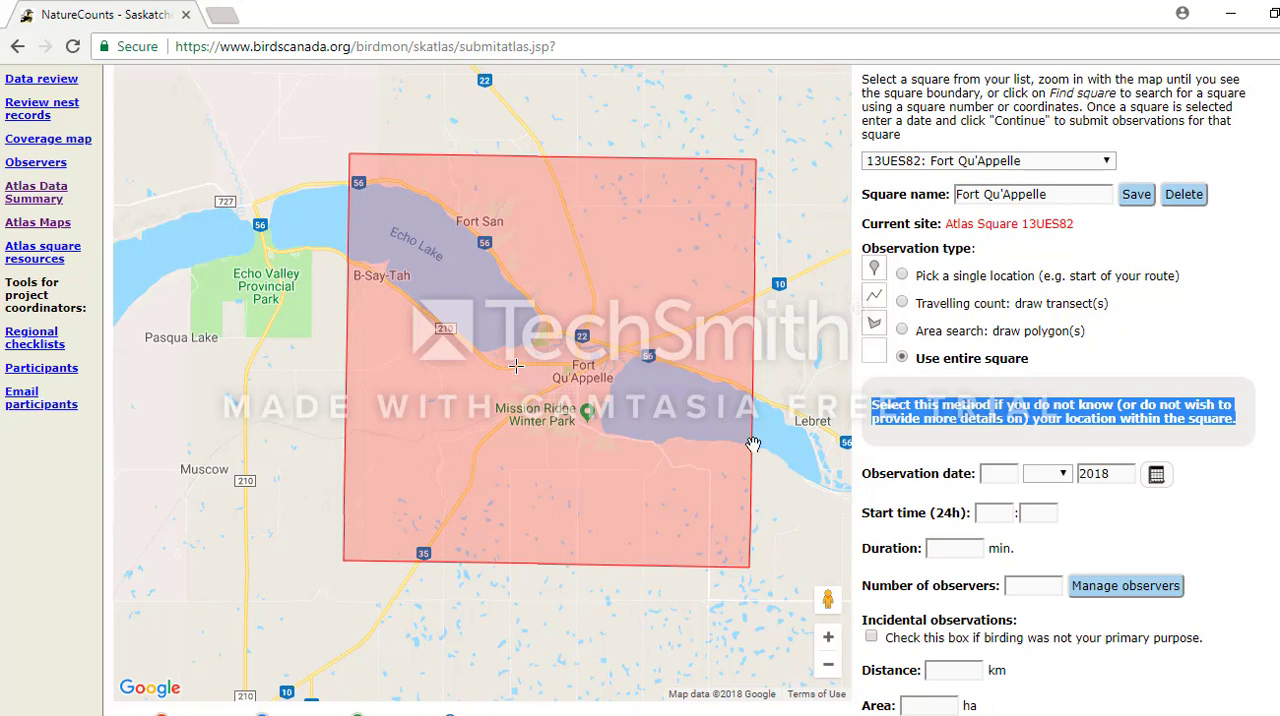
Draw a travelling-count transect about 2 km long from Sioux Ave south to Mission Ridge Winter Park, continuing southeast along the lakeshore road.
{"action": "left_click", "coordinate": [903, 305]}
{"action": "scroll", "coordinate": [585, 420], "scroll_direction": "up", "scroll_amount": 4}
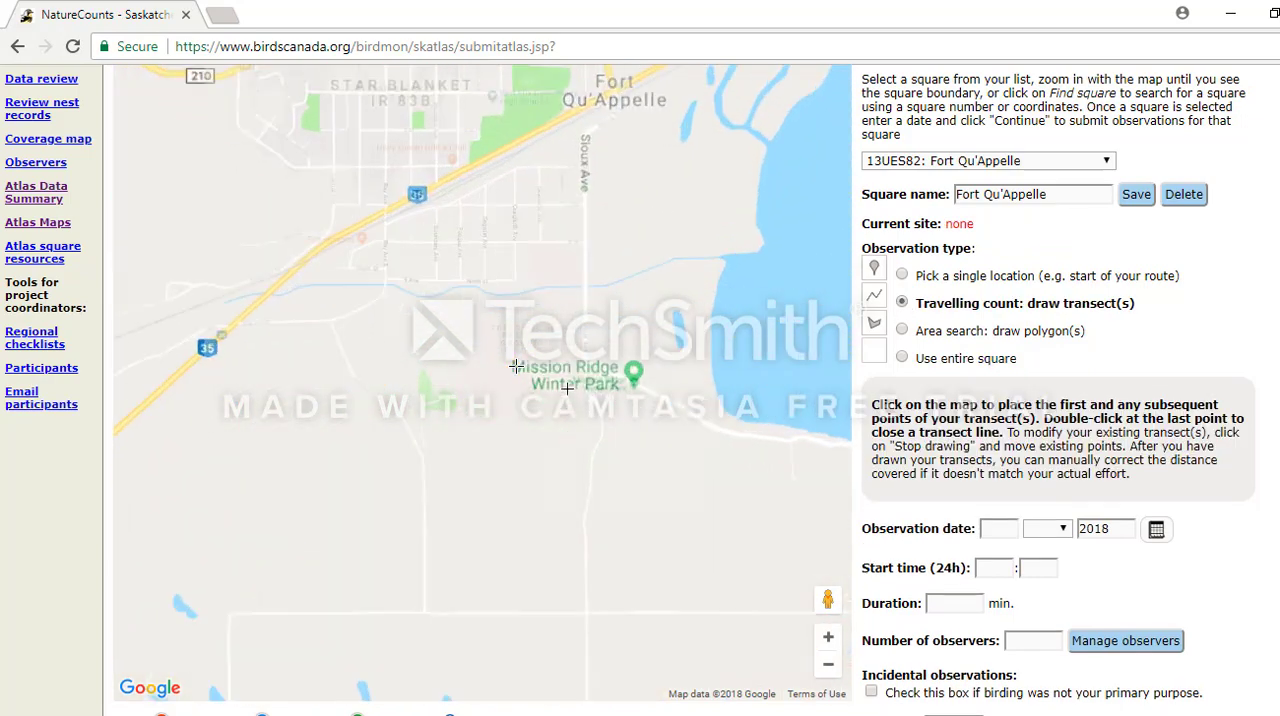
{"action": "scroll", "coordinate": [586, 254], "scroll_direction": "down", "scroll_amount": 1}
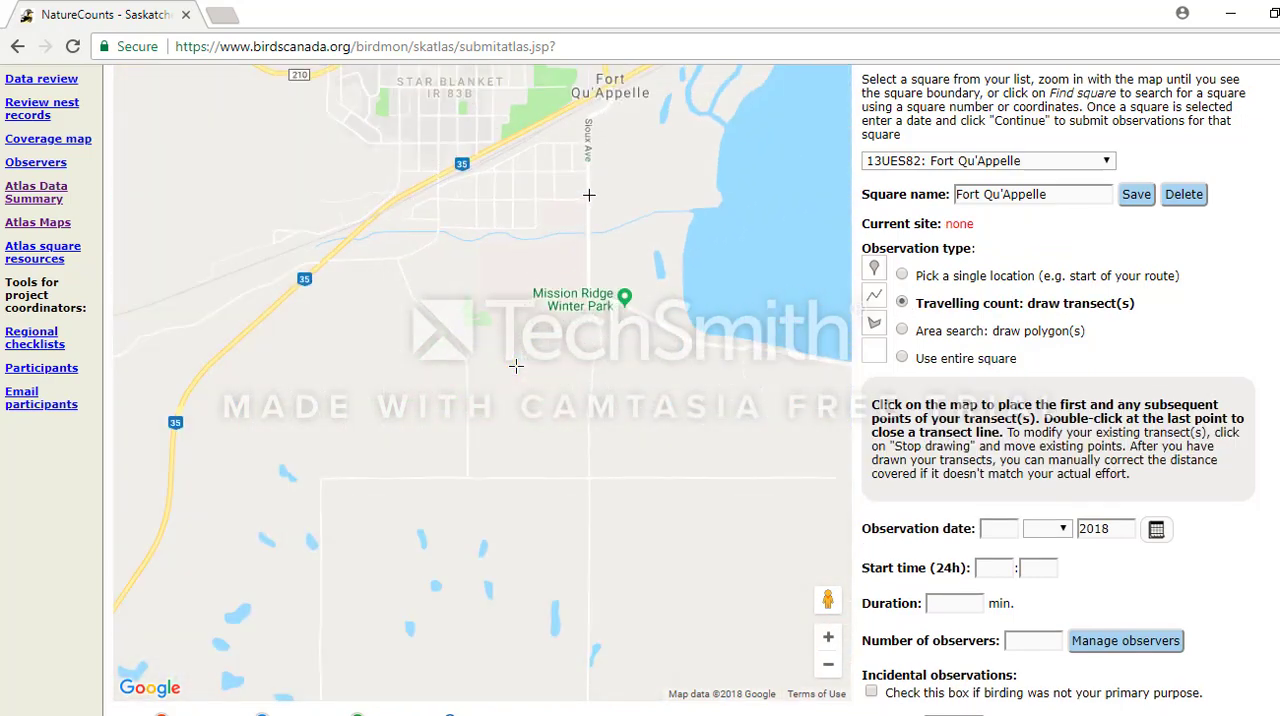
{"action": "left_click", "coordinate": [587, 119]}
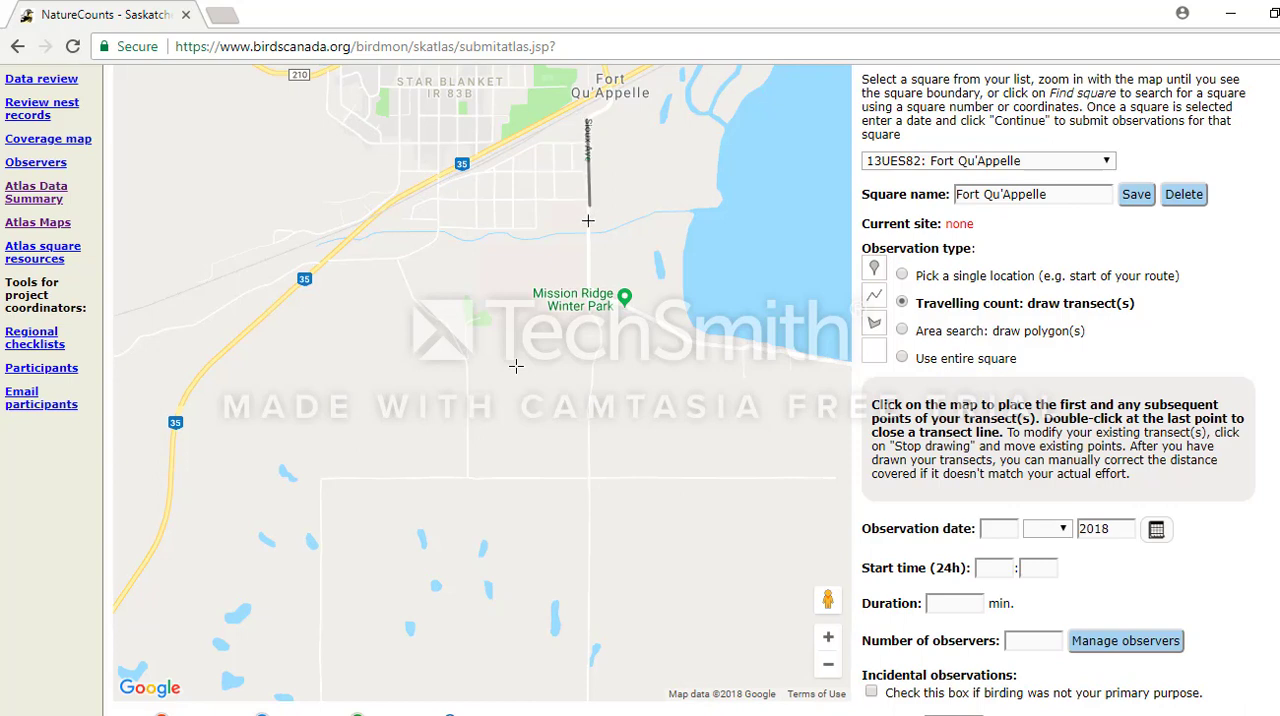
{"action": "left_click", "coordinate": [588, 287]}
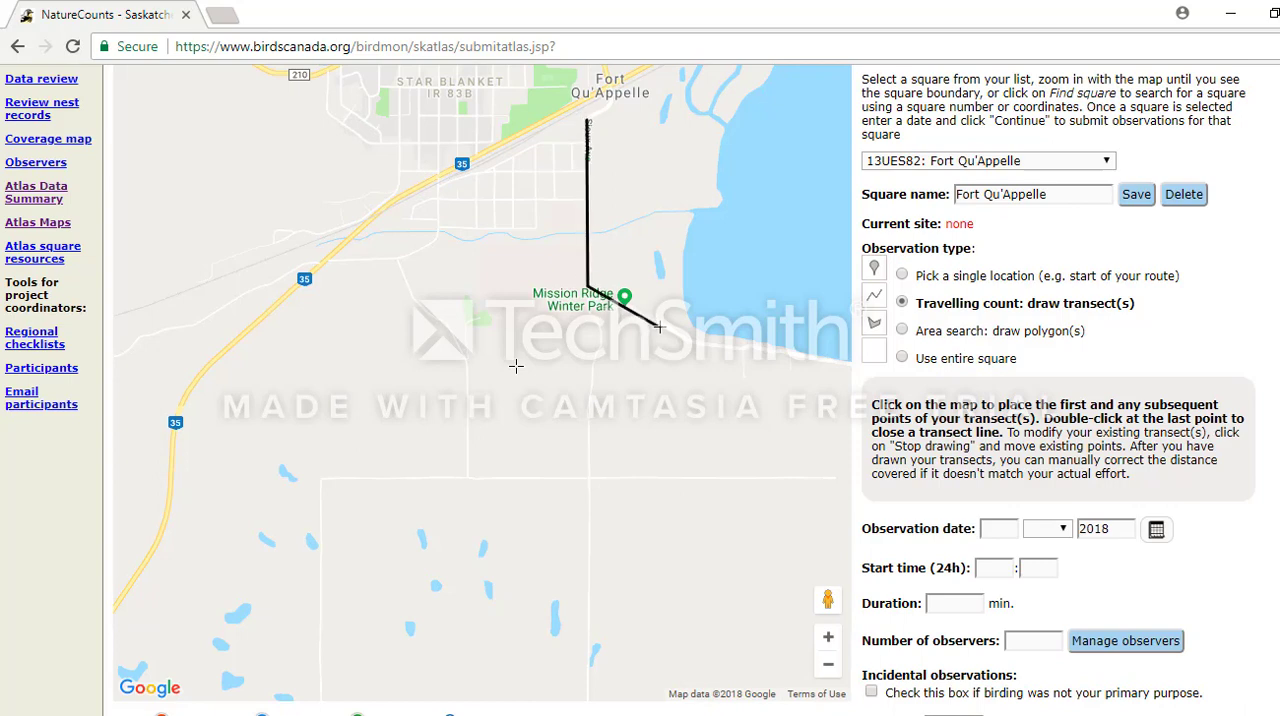
{"action": "left_click", "coordinate": [733, 349]}
{"action": "double_click", "coordinate": [733, 349]}
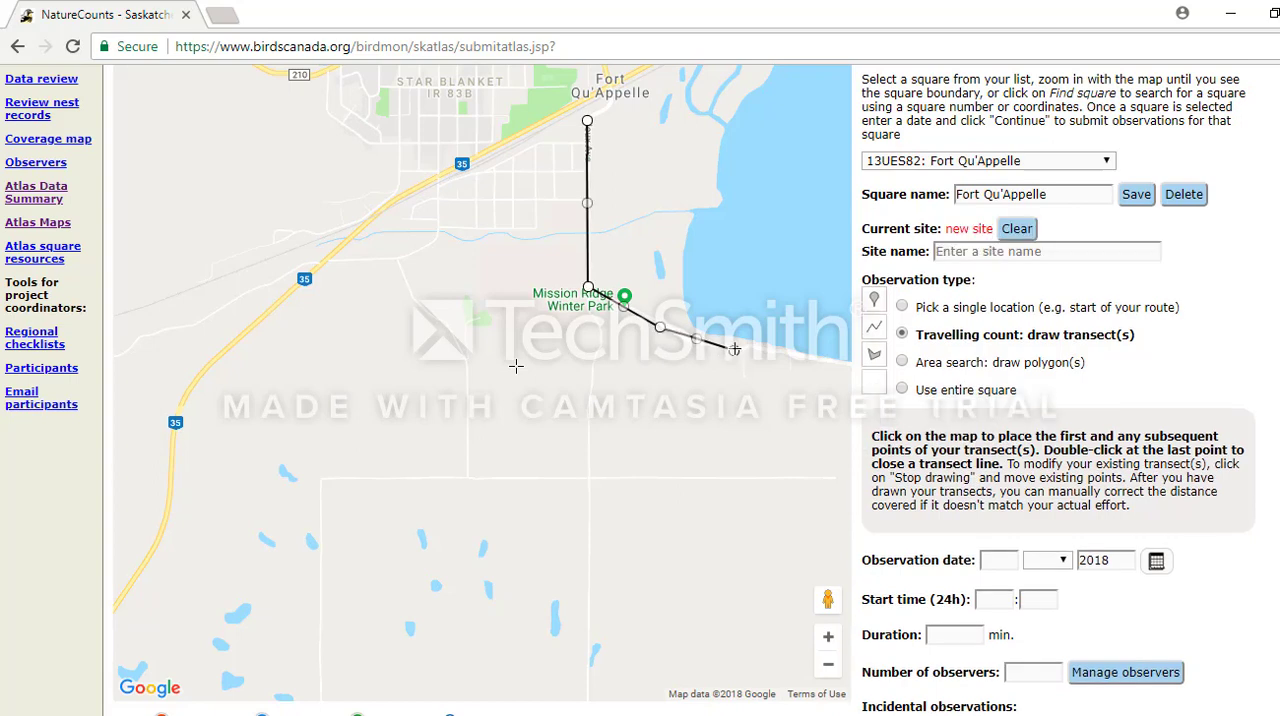
{"action": "scroll", "coordinate": [1127, 476], "scroll_direction": "down", "scroll_amount": 2}
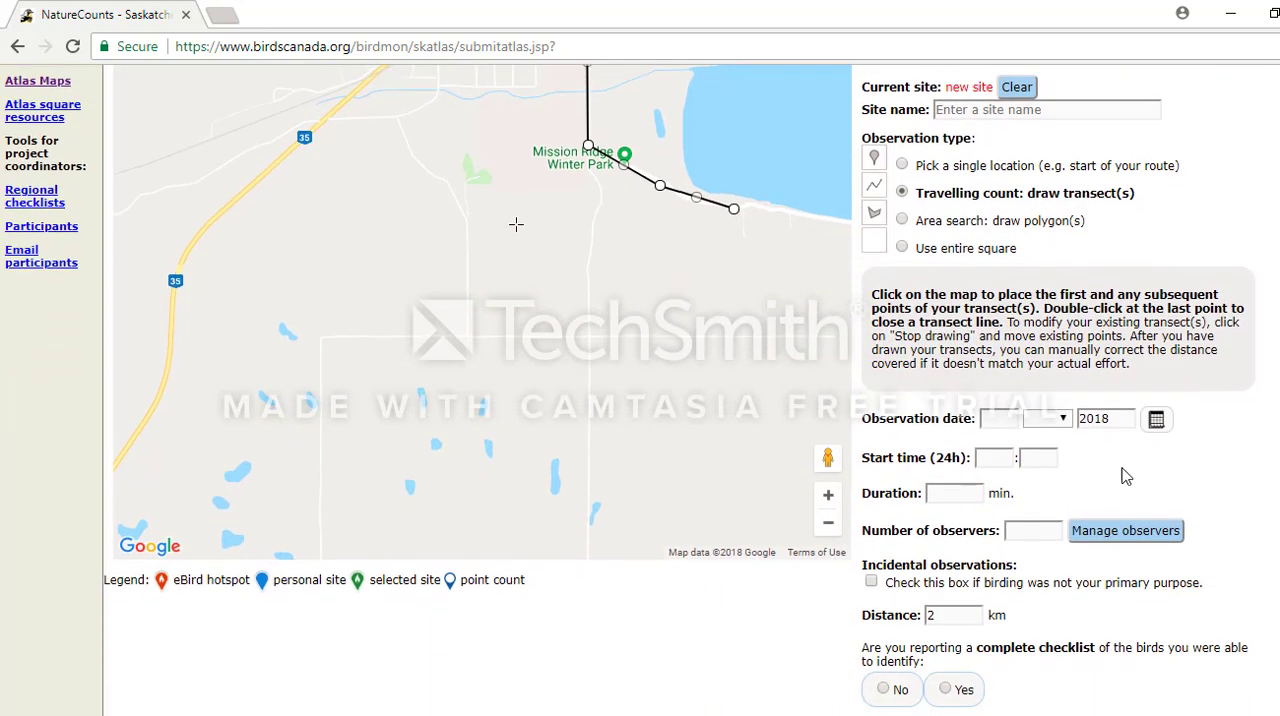
Set the observation date to 27 May 2018, the start time to 7:30 and the duration to 150 minutes.
{"action": "left_click", "coordinate": [1156, 421]}
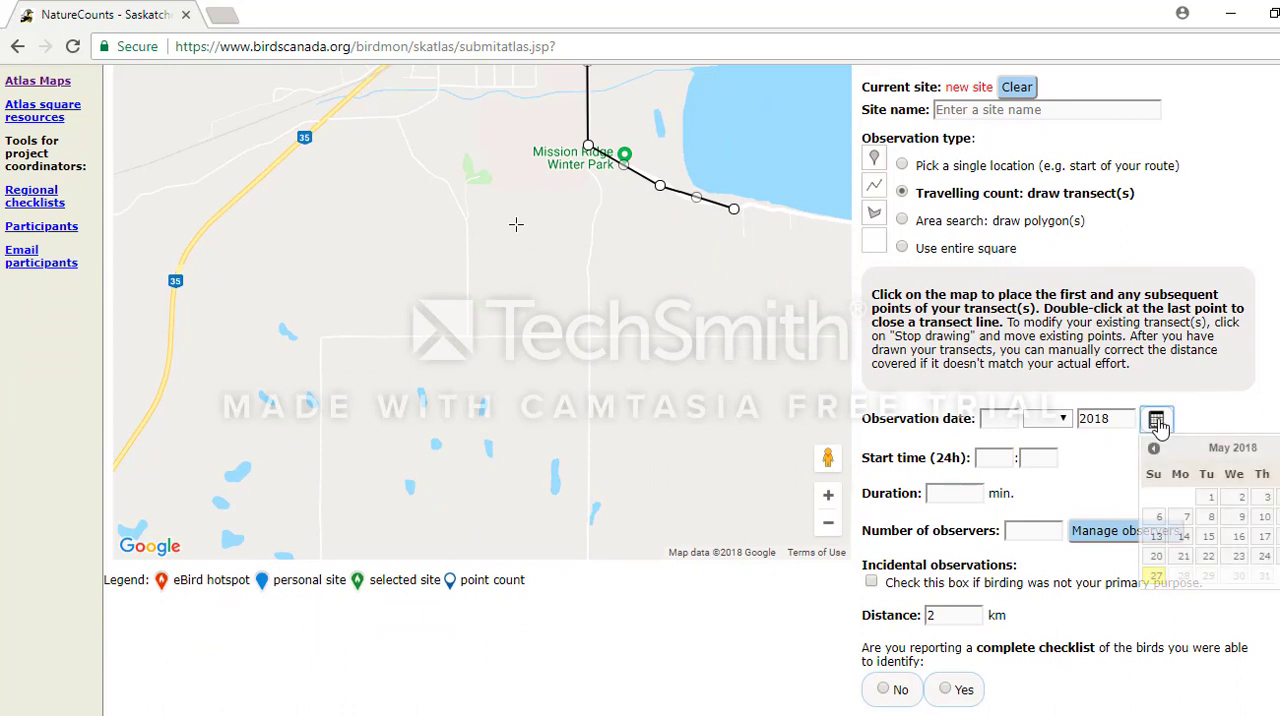
{"action": "left_click", "coordinate": [1157, 578]}
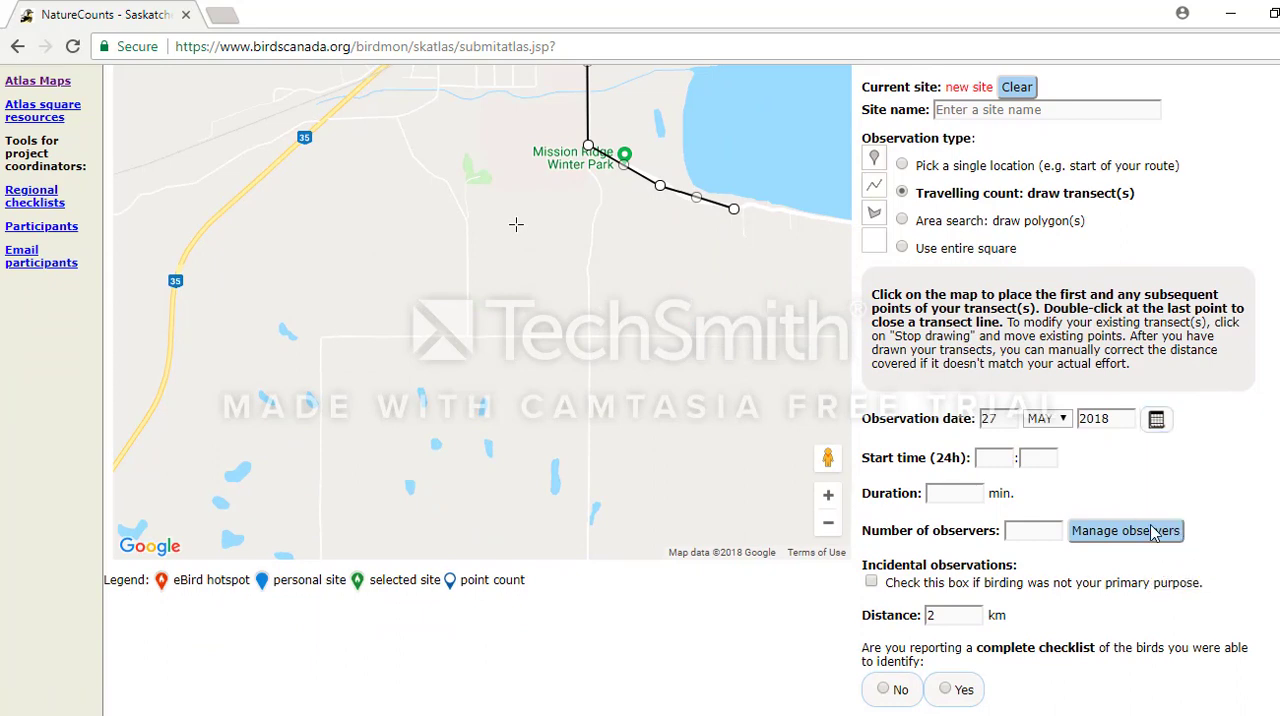
{"action": "left_click", "coordinate": [996, 458]}
{"action": "type", "text": "7"}
{"action": "key", "text": "Tab"}
{"action": "type", "text": "30"}
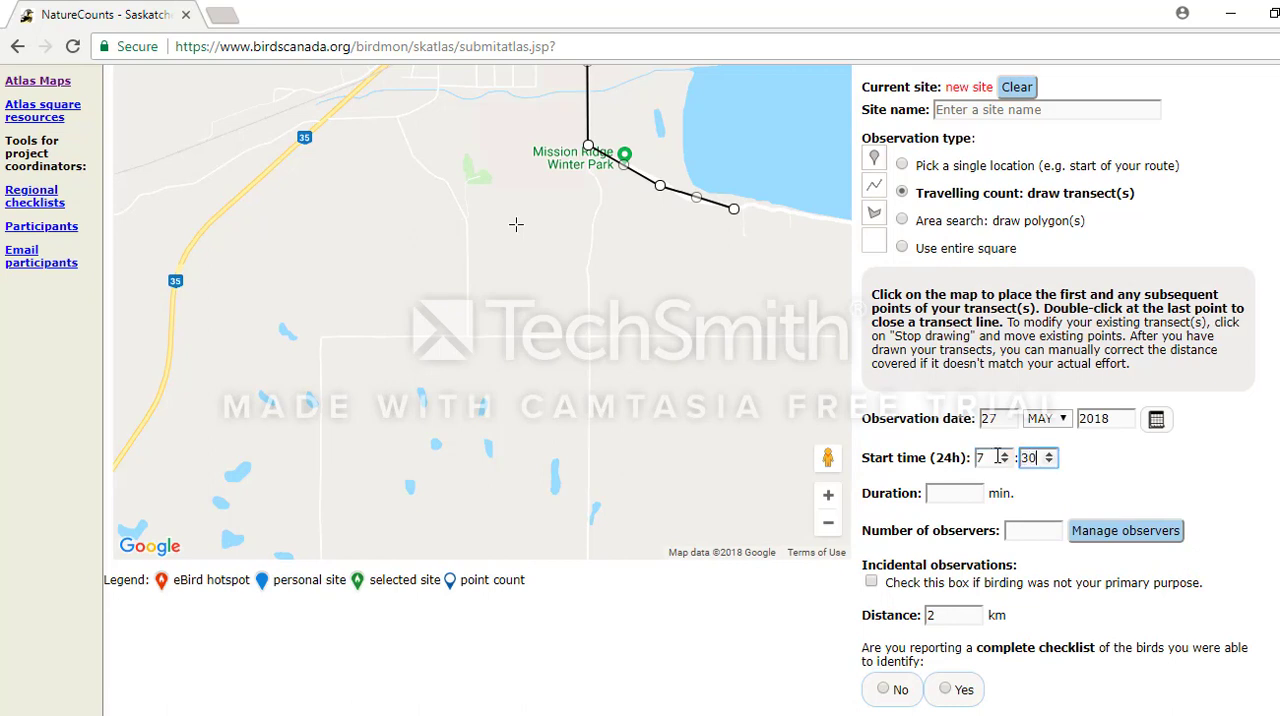
{"action": "left_click", "coordinate": [947, 493]}
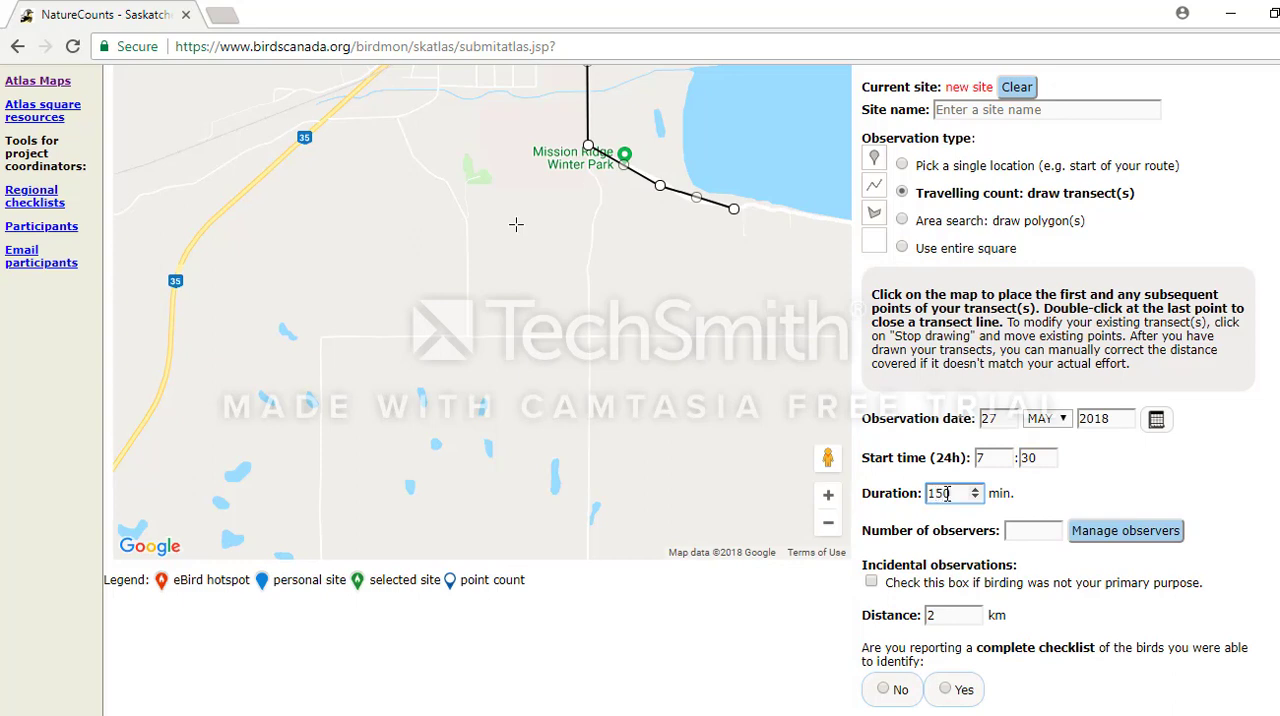
Set the number of observers to 1.
{"action": "left_click", "coordinate": [1037, 531]}
{"action": "type", "text": "1"}
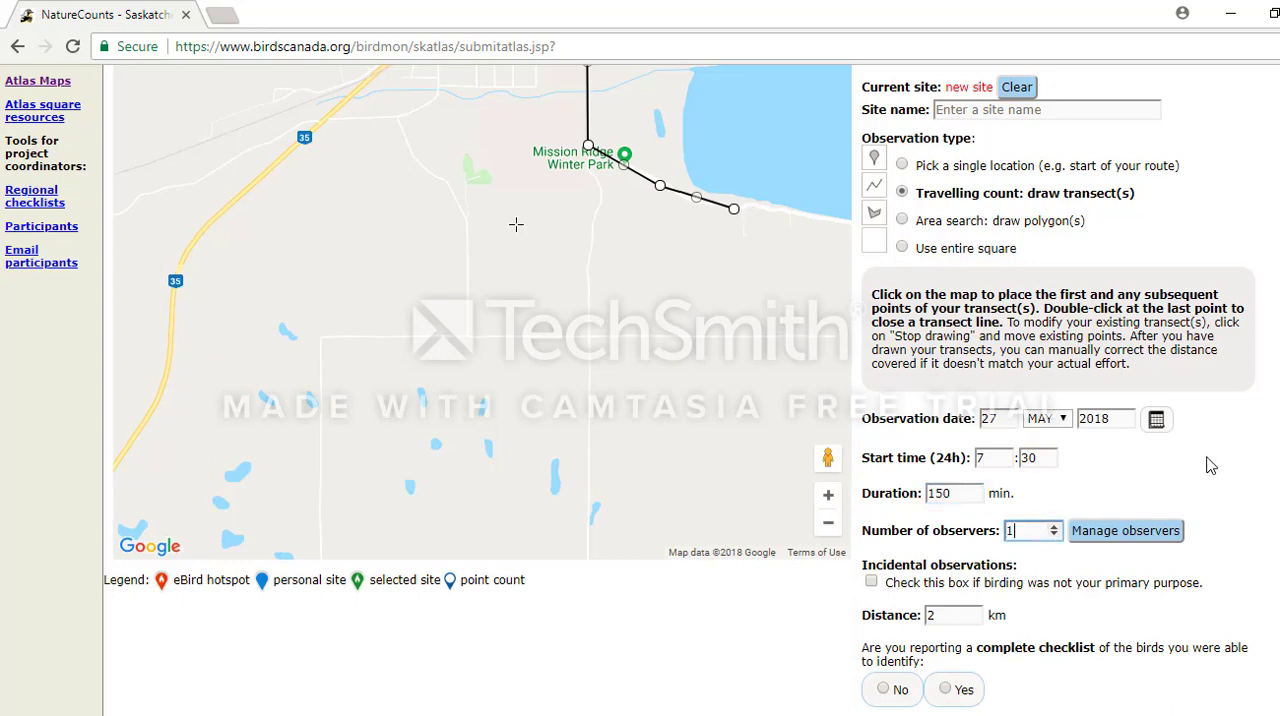
{"action": "scroll", "coordinate": [1209, 466], "scroll_direction": "down", "scroll_amount": 1}
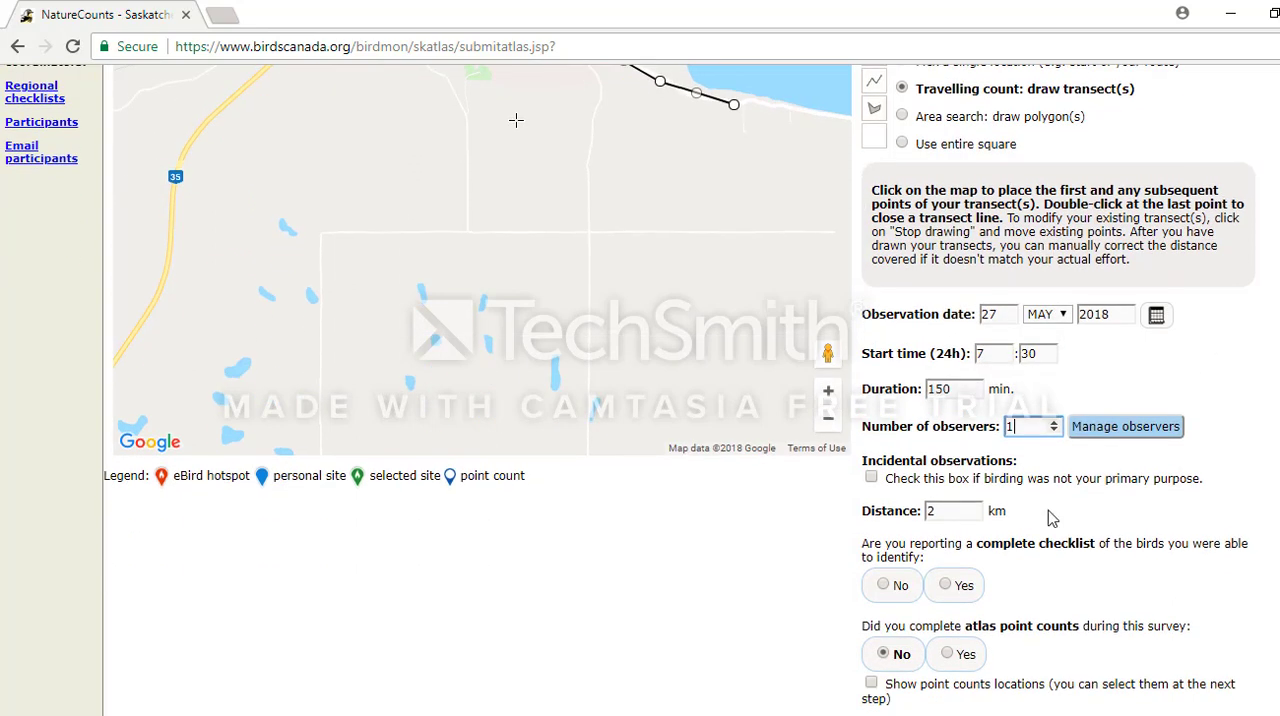
{"action": "double_click", "coordinate": [871, 477]}
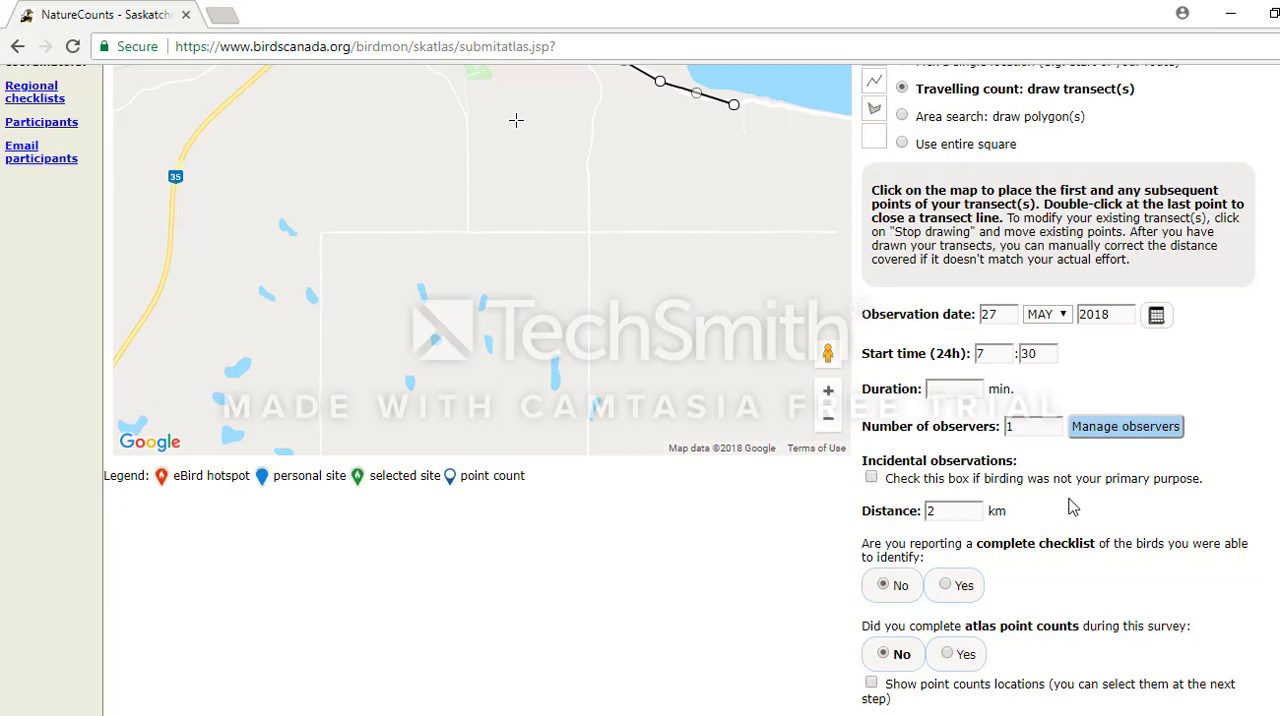
{"action": "left_click", "coordinate": [874, 478]}
{"action": "scroll", "coordinate": [516, 120], "scroll_direction": "down", "scroll_amount": 1}
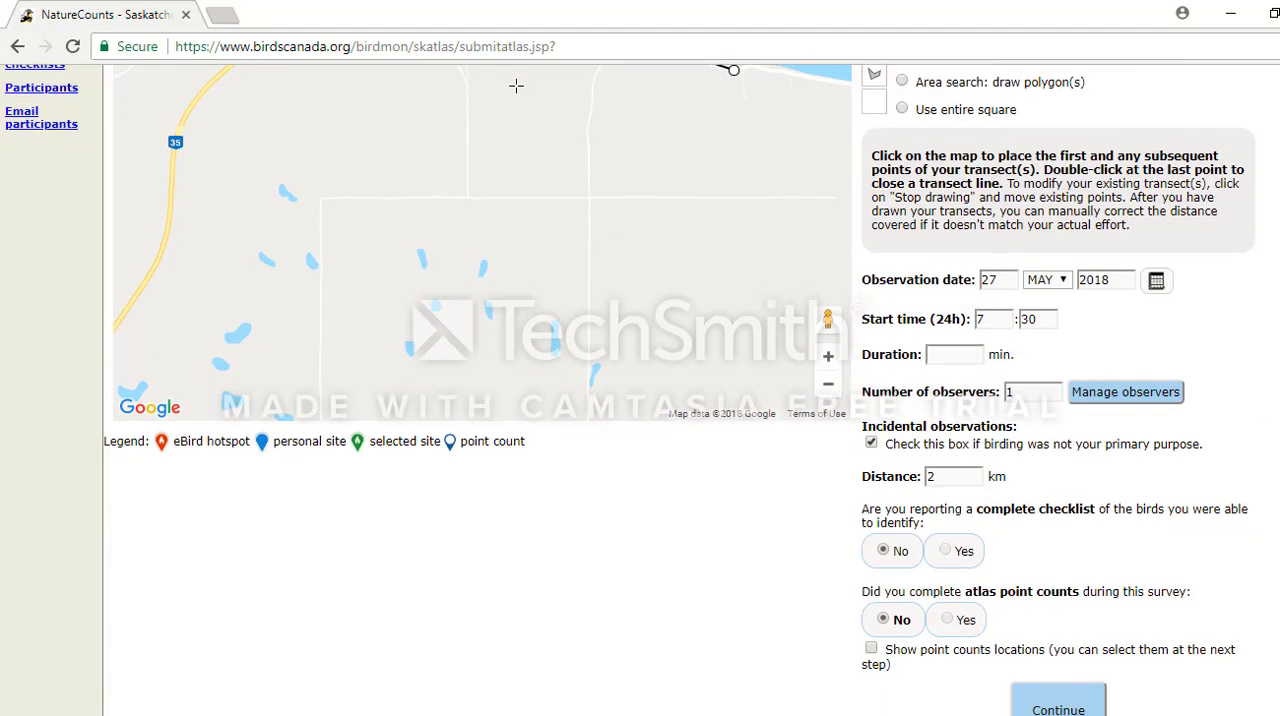
{"action": "scroll", "coordinate": [516, 86], "scroll_direction": "down", "scroll_amount": 1}
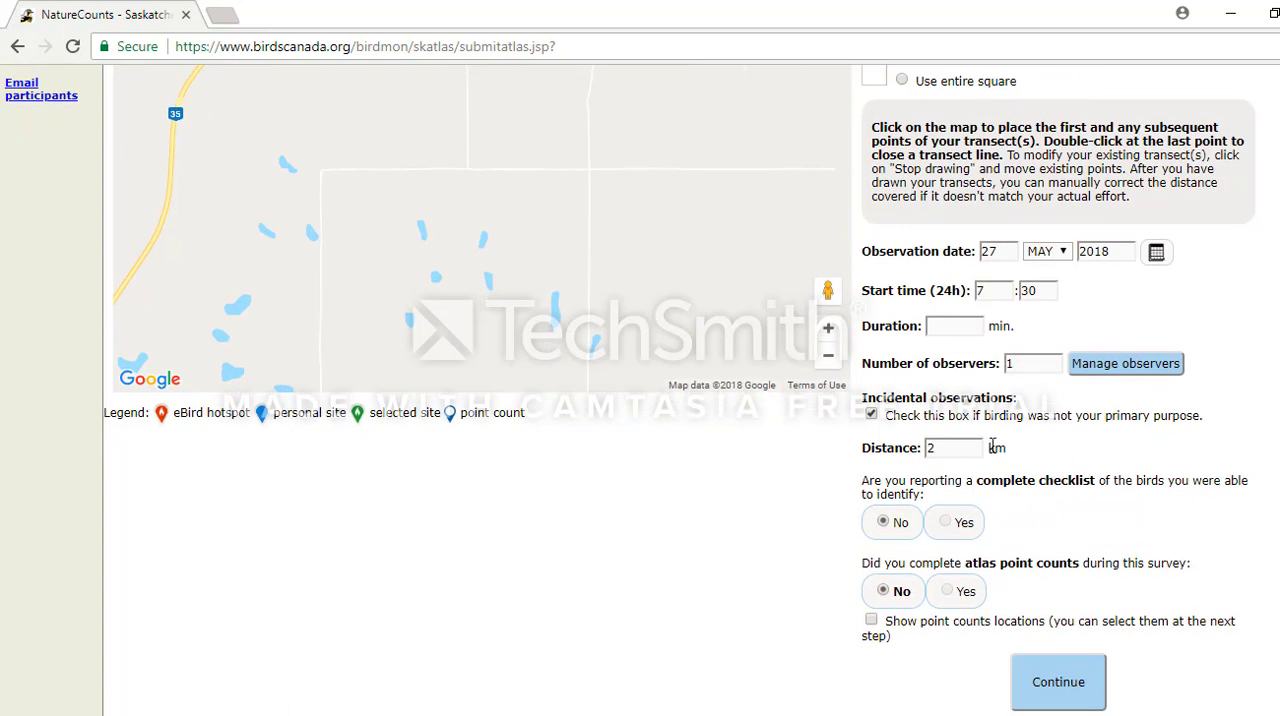
{"action": "left_click", "coordinate": [871, 415]}
Report a complete checklist of the birds identified and try to continue to the next stage.
{"action": "scroll", "coordinate": [1068, 498], "scroll_direction": "down", "scroll_amount": 1}
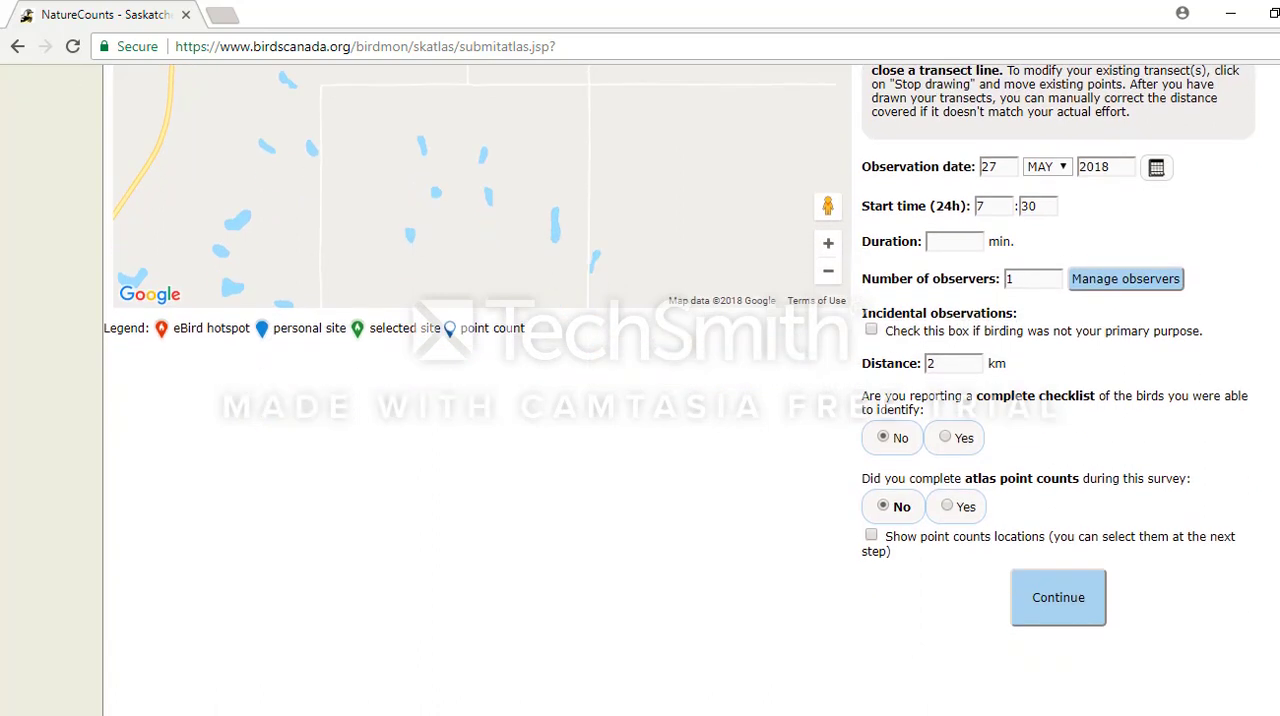
{"action": "left_click", "coordinate": [950, 441]}
{"action": "left_click", "coordinate": [1078, 600]}
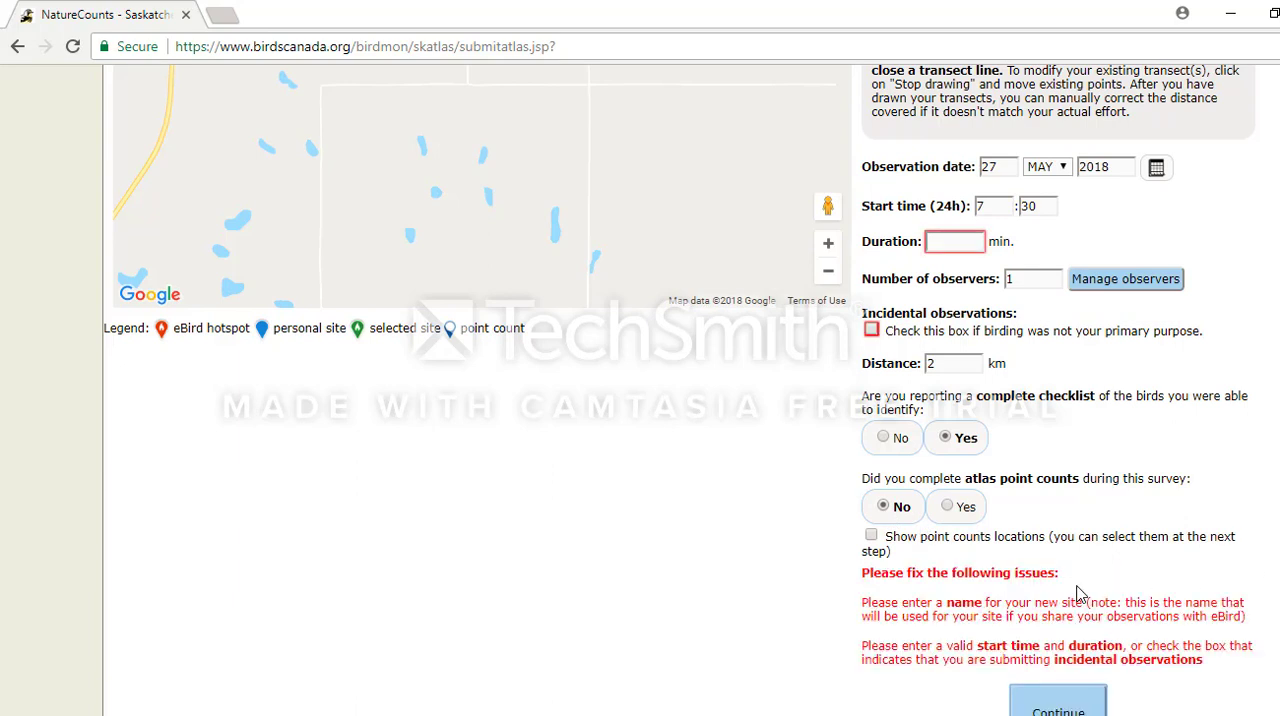
Set the survey duration to 150 minutes again.
{"action": "left_click", "coordinate": [963, 237]}
{"action": "type", "text": "150"}
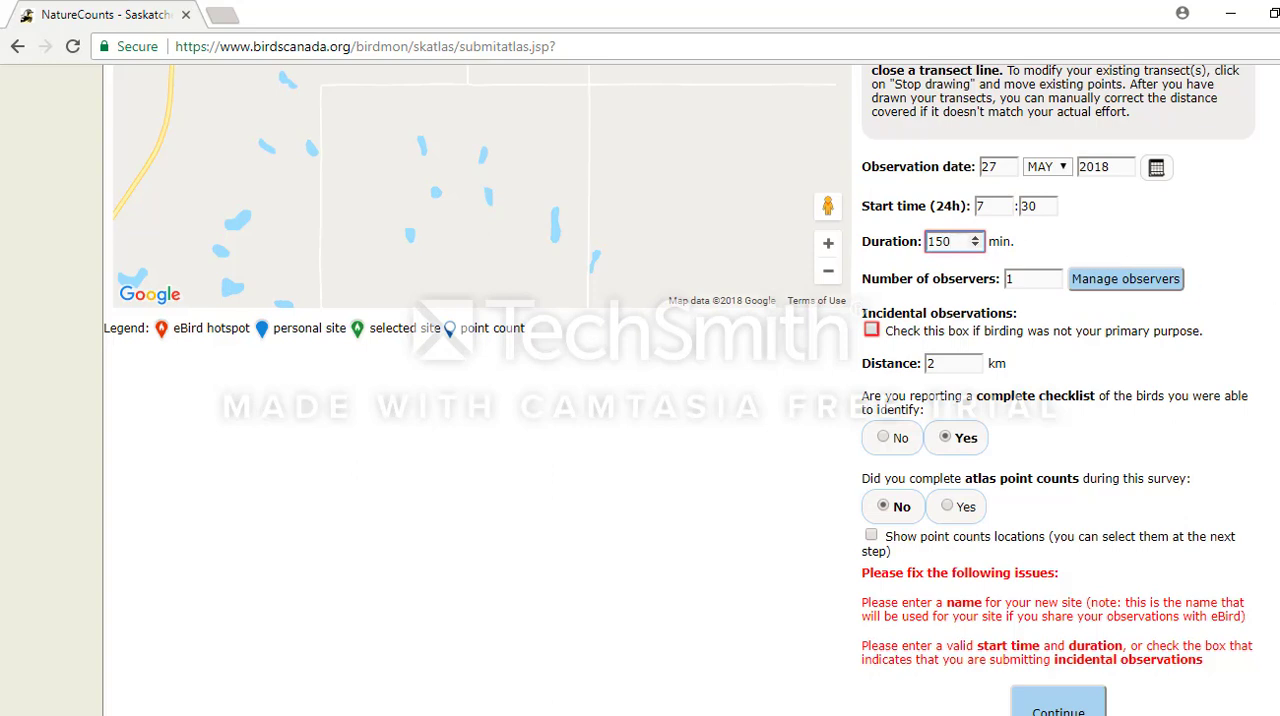
{"action": "key", "text": "ctrl+minus"}
{"action": "key", "text": "ctrl+plus"}
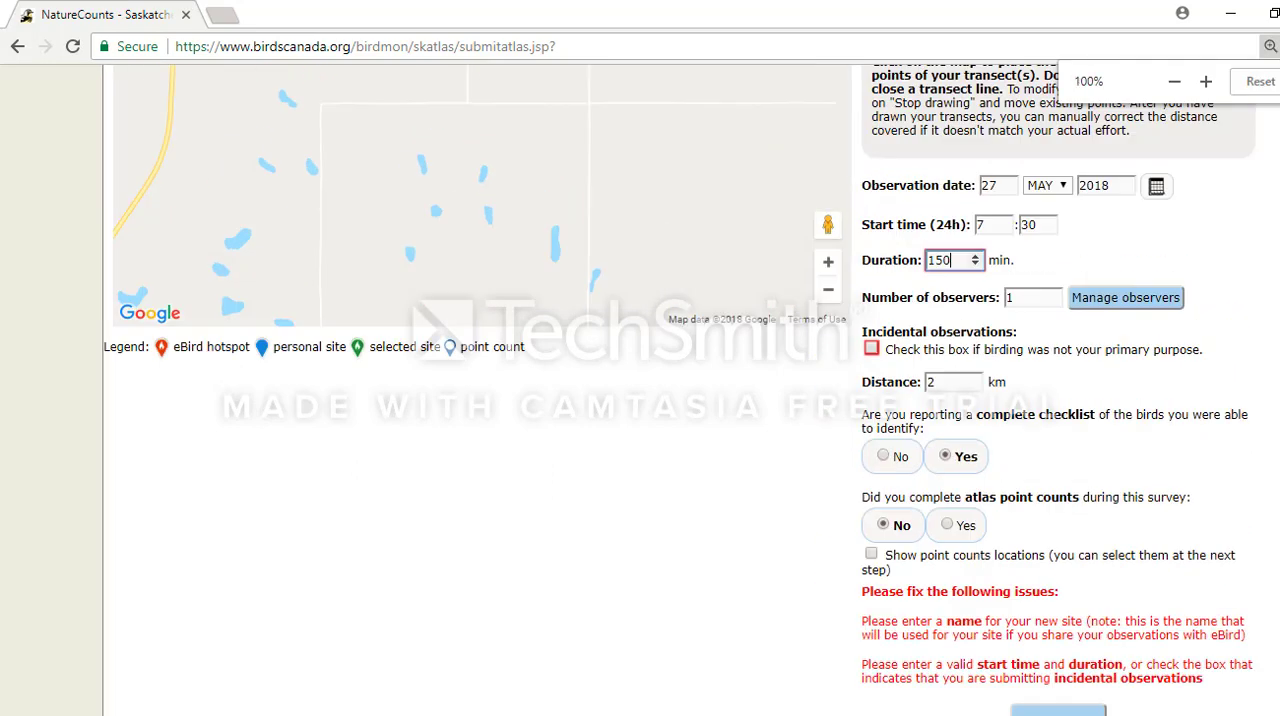
Name the new transect site Soux Ave.
{"action": "scroll", "coordinate": [514, 103], "scroll_direction": "up", "scroll_amount": 5}
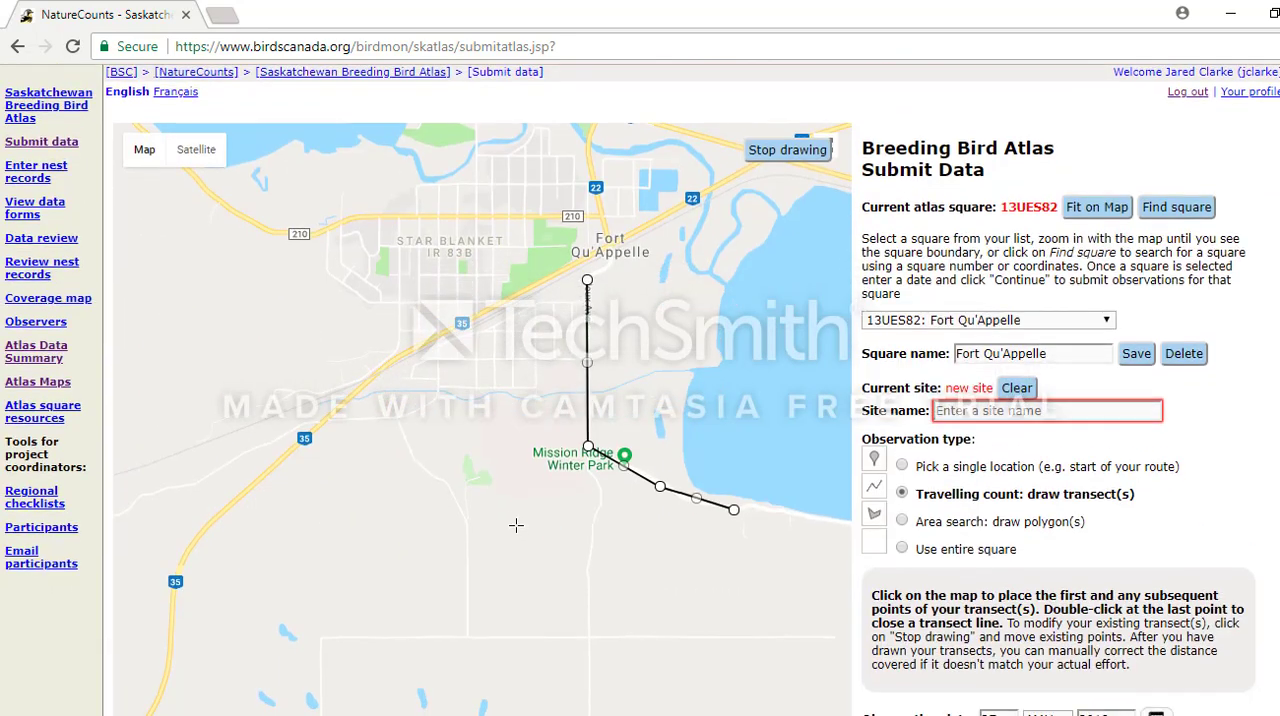
{"action": "left_click", "coordinate": [985, 413]}
{"action": "type", "text": "Souix Ave"}
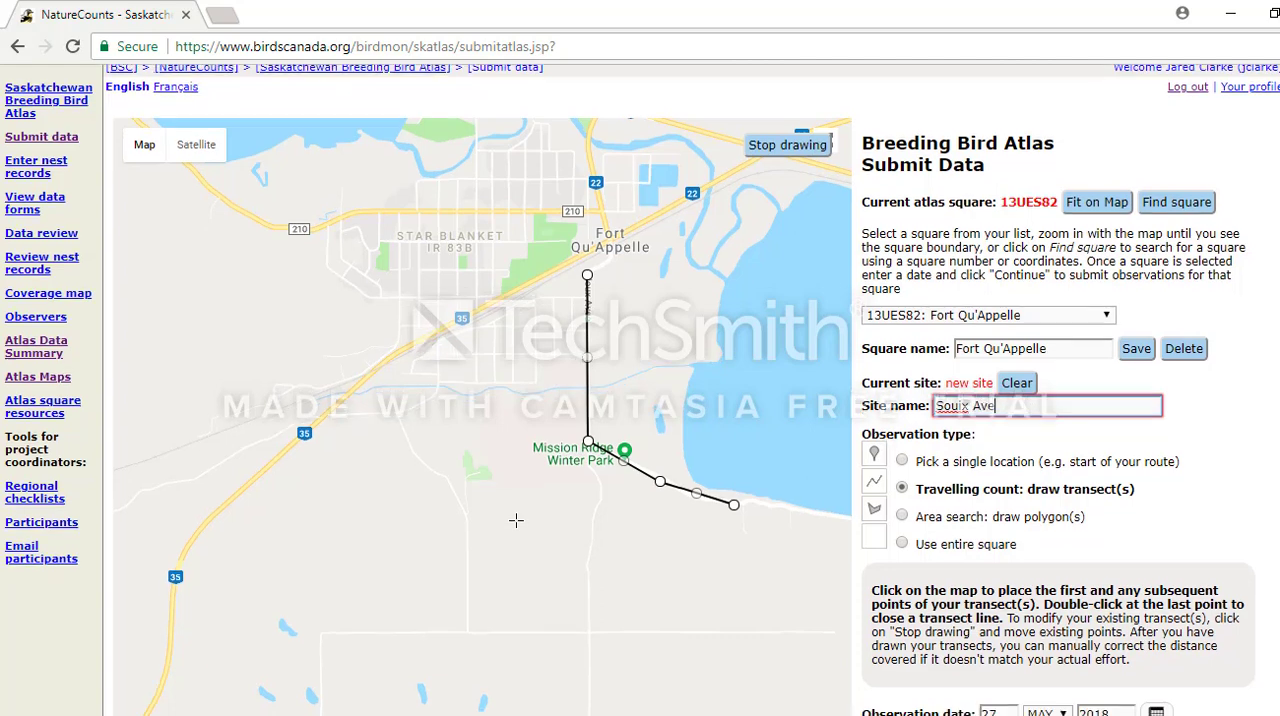
{"action": "scroll", "coordinate": [516, 525], "scroll_direction": "down", "scroll_amount": 1}
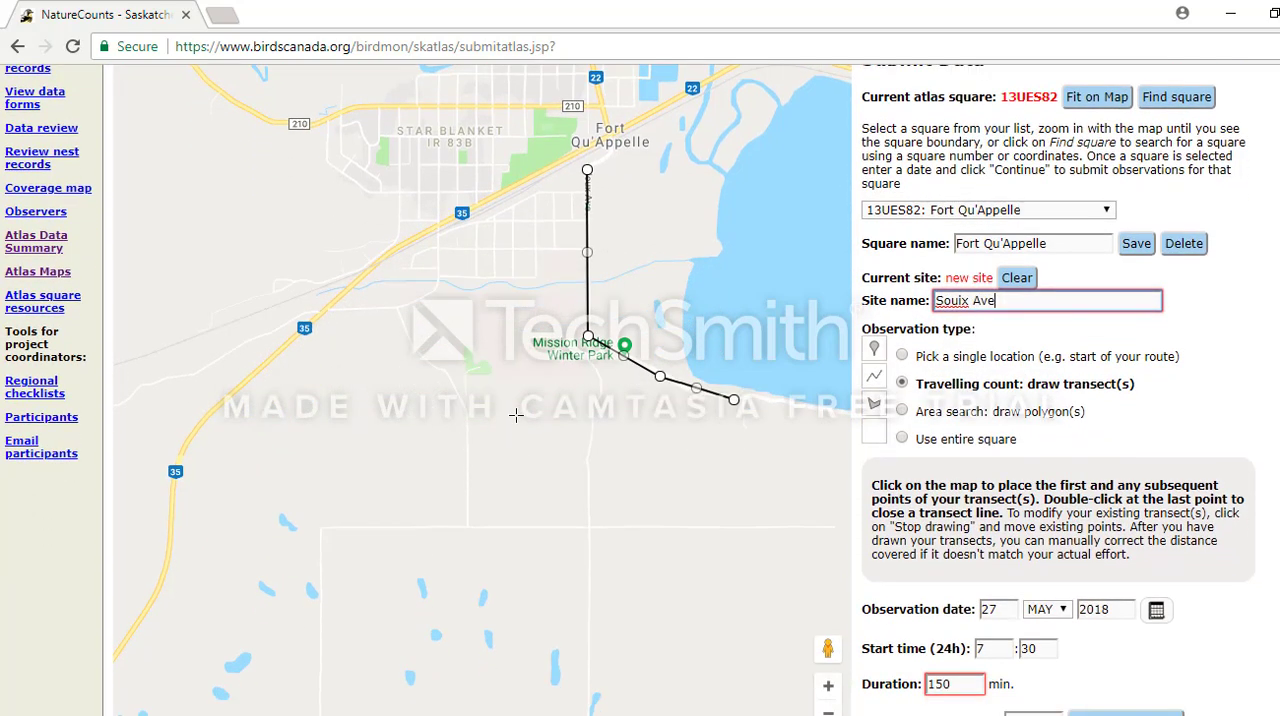
{"action": "left_click", "coordinate": [960, 302]}
{"action": "key", "text": "BackSpace"}
Submit the completed survey details and continue to the species checklist.
{"action": "scroll", "coordinate": [516, 414], "scroll_direction": "down", "scroll_amount": 3}
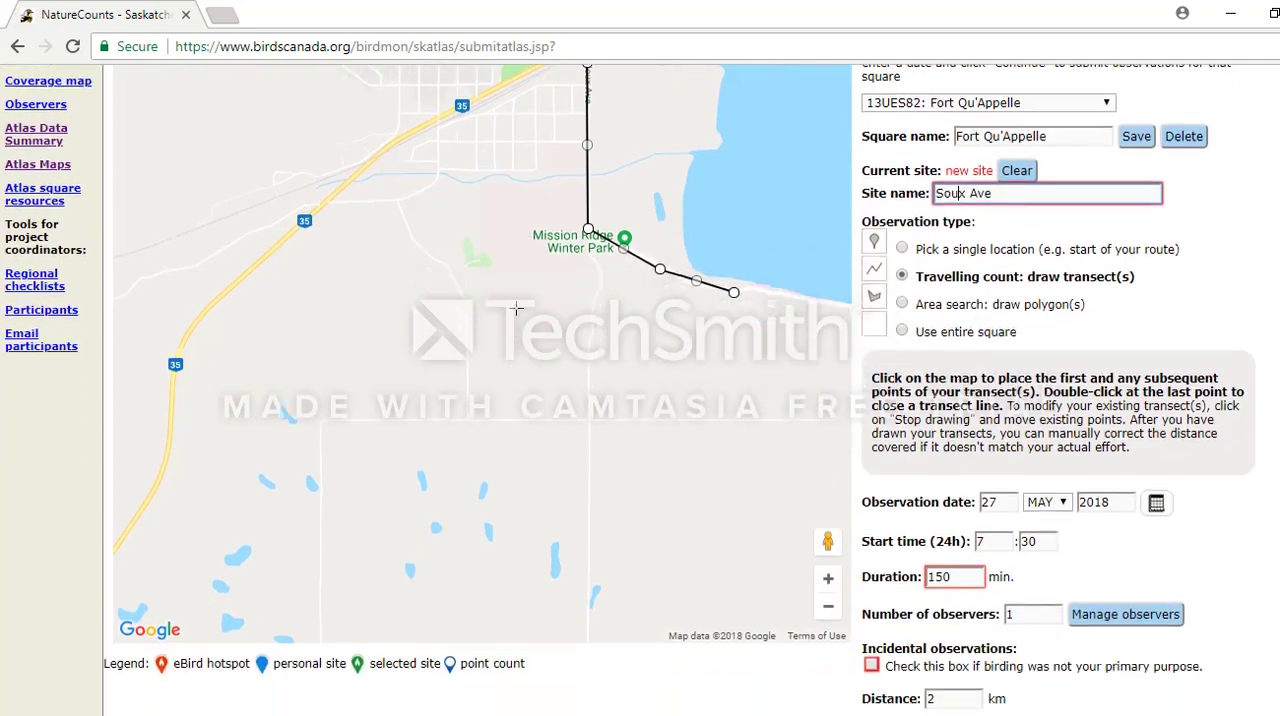
{"action": "scroll", "coordinate": [516, 414], "scroll_direction": "down", "scroll_amount": 2}
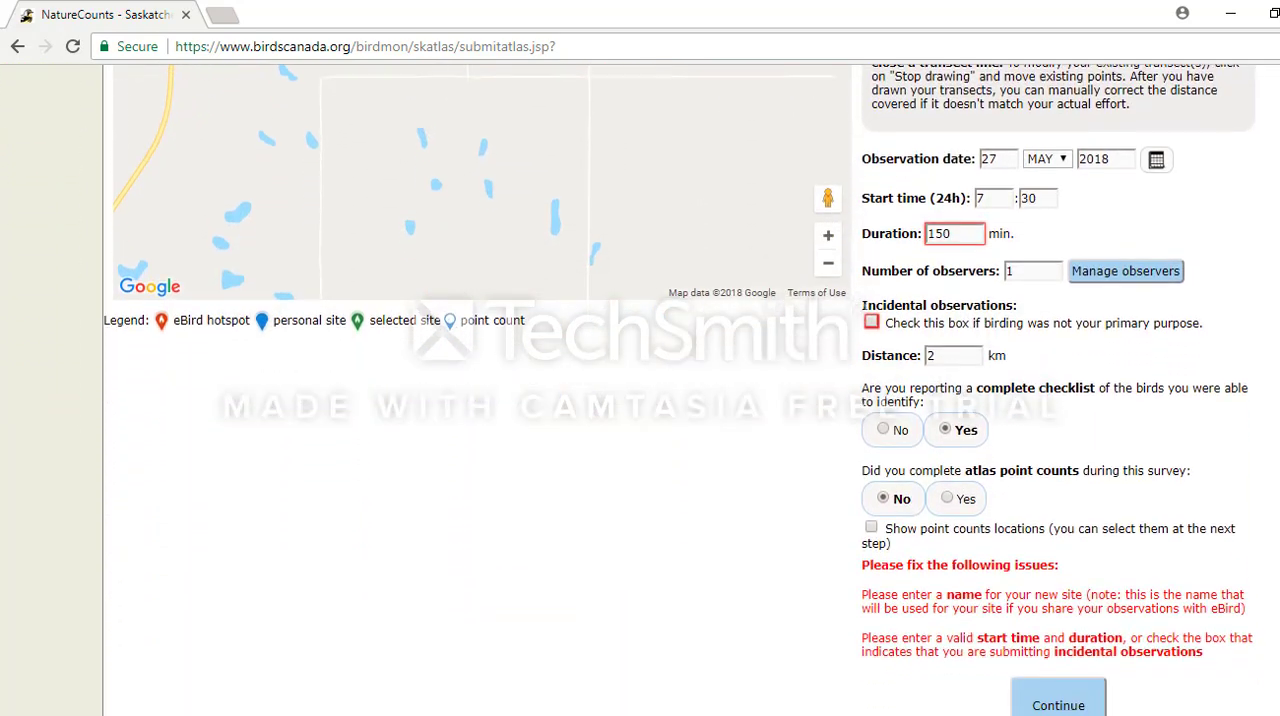
{"action": "left_click", "coordinate": [1076, 660]}
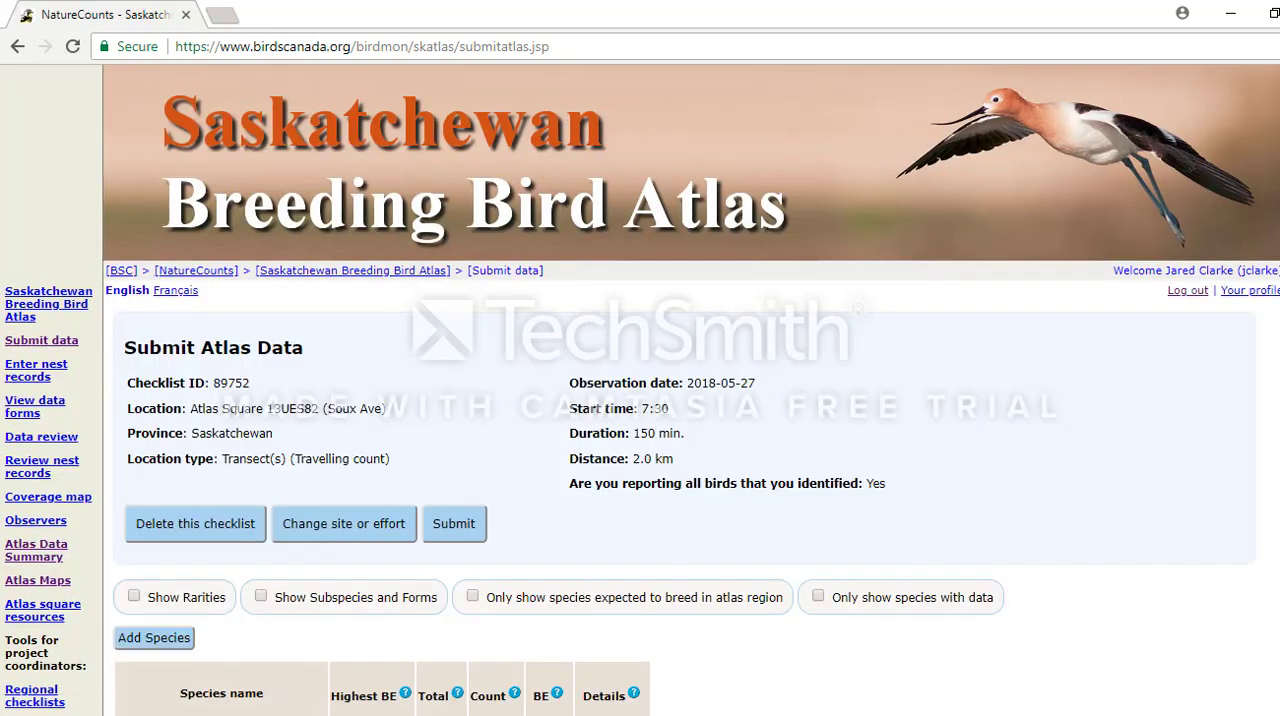
Record a count of 2 for Mallard with breeding evidence code P.
{"action": "scroll", "coordinate": [843, 96], "scroll_direction": "down", "scroll_amount": 2}
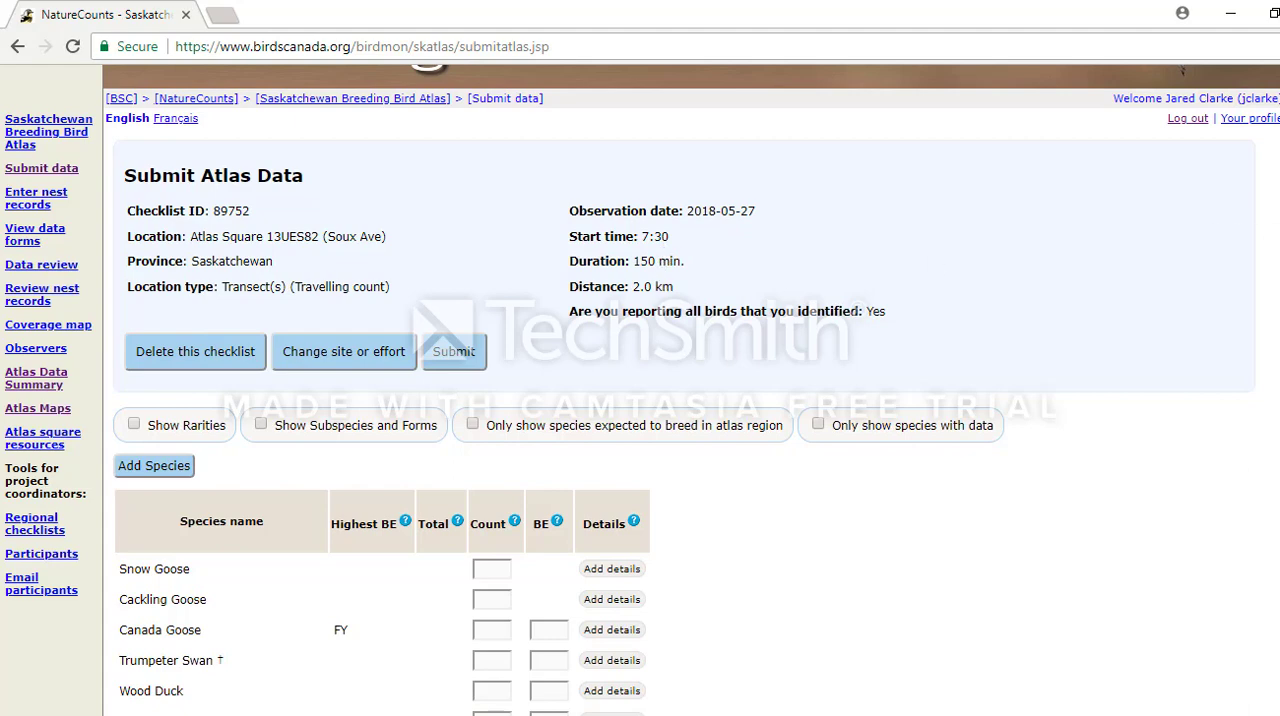
{"action": "scroll", "coordinate": [640, 390], "scroll_direction": "down", "scroll_amount": 4}
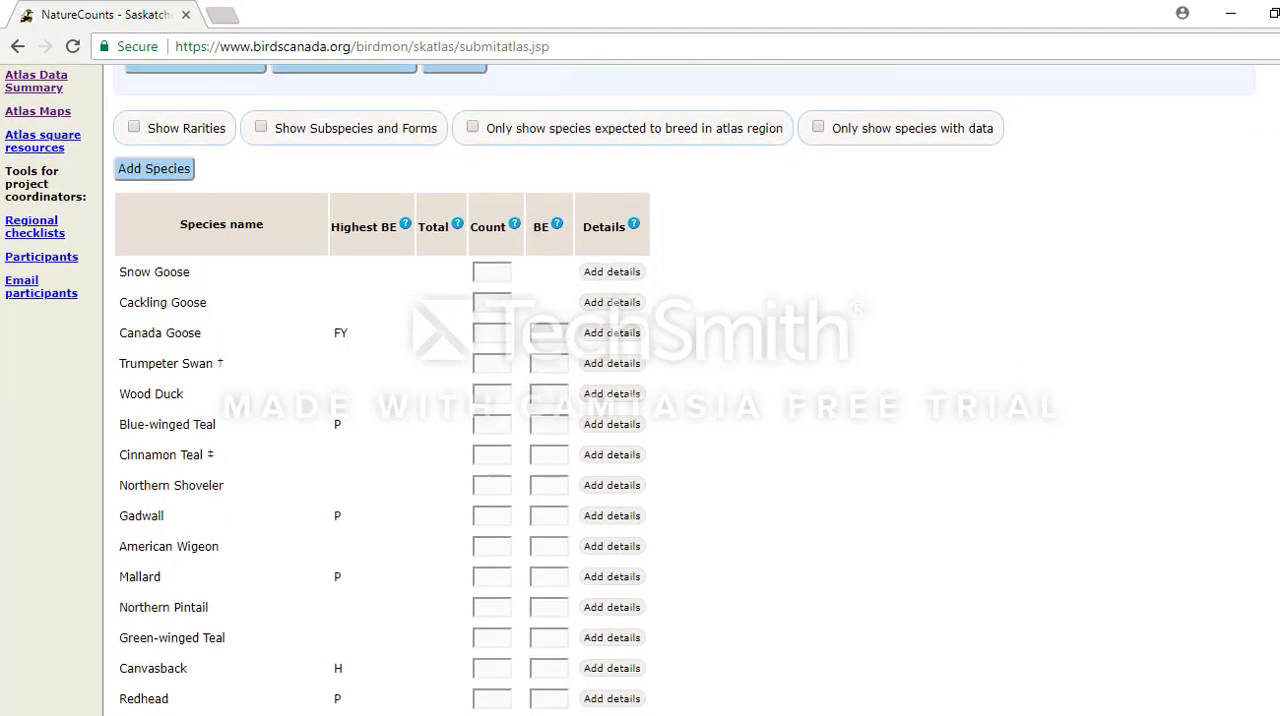
{"action": "scroll", "coordinate": [640, 390], "scroll_direction": "down", "scroll_amount": 1}
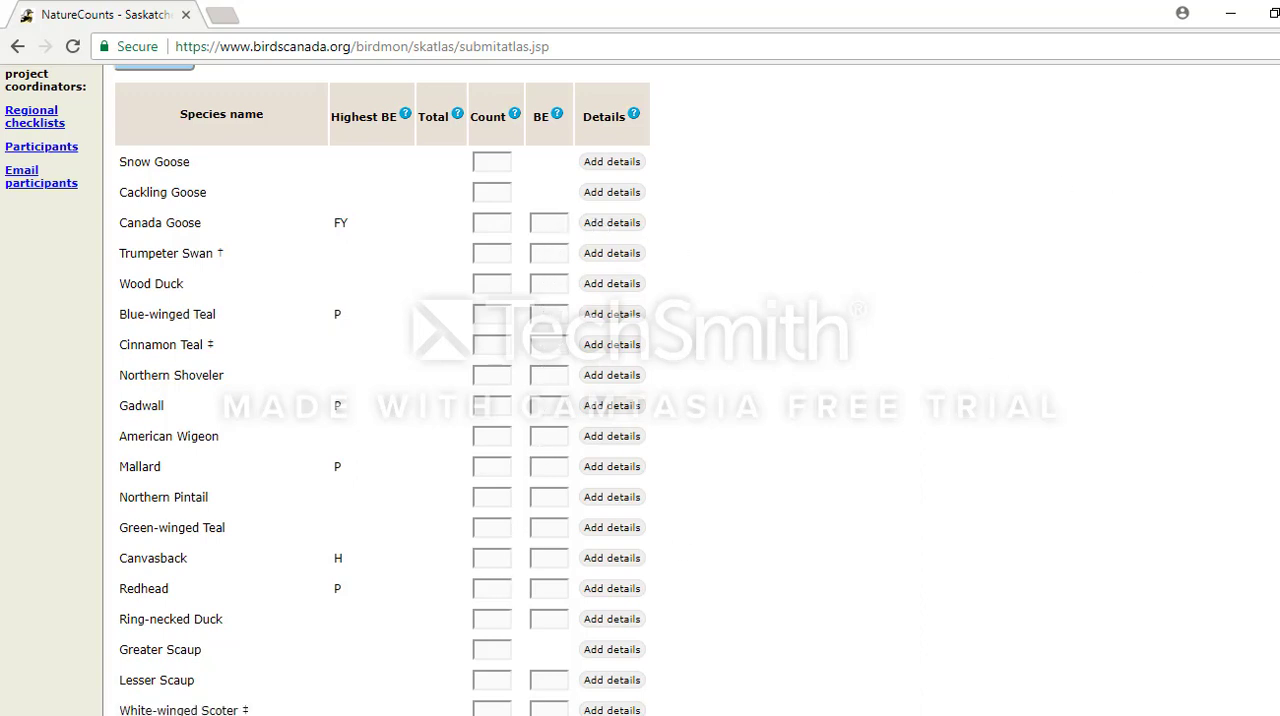
{"action": "scroll", "coordinate": [640, 390], "scroll_direction": "up", "scroll_amount": 1}
{"action": "scroll", "coordinate": [640, 390], "scroll_direction": "down", "scroll_amount": 1}
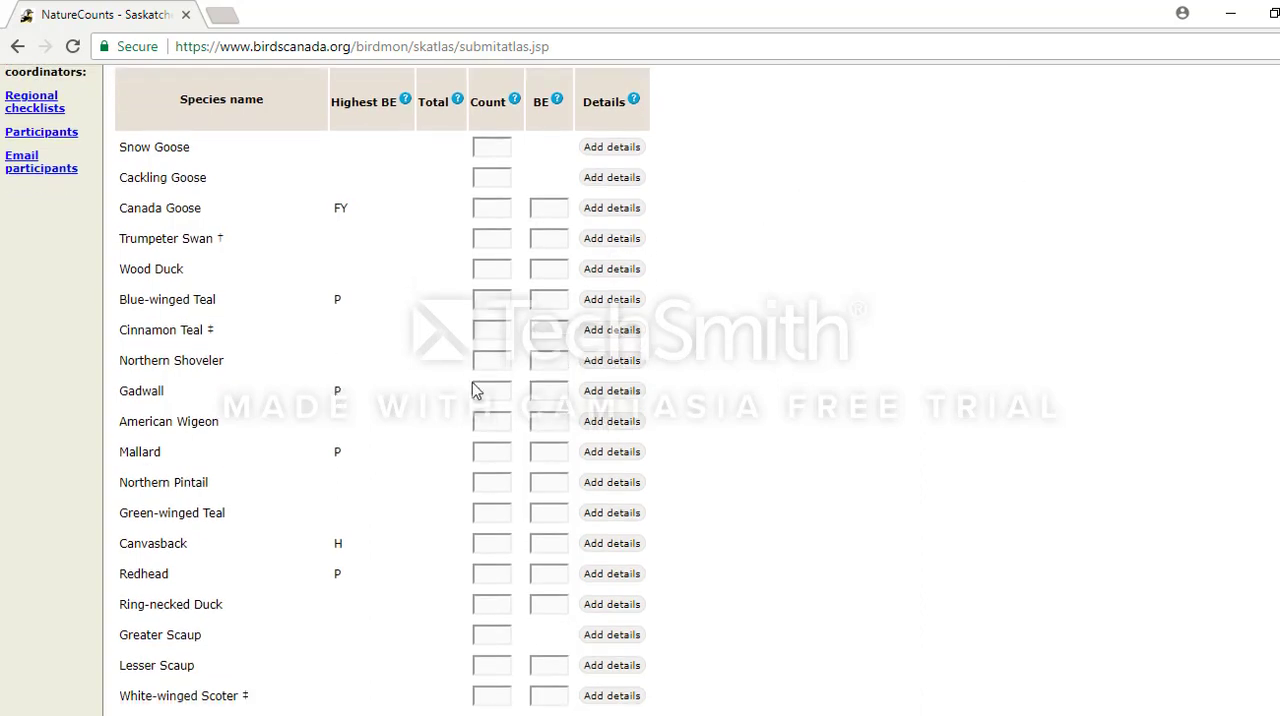
{"action": "left_click", "coordinate": [491, 447]}
{"action": "left_click", "coordinate": [548, 455]}
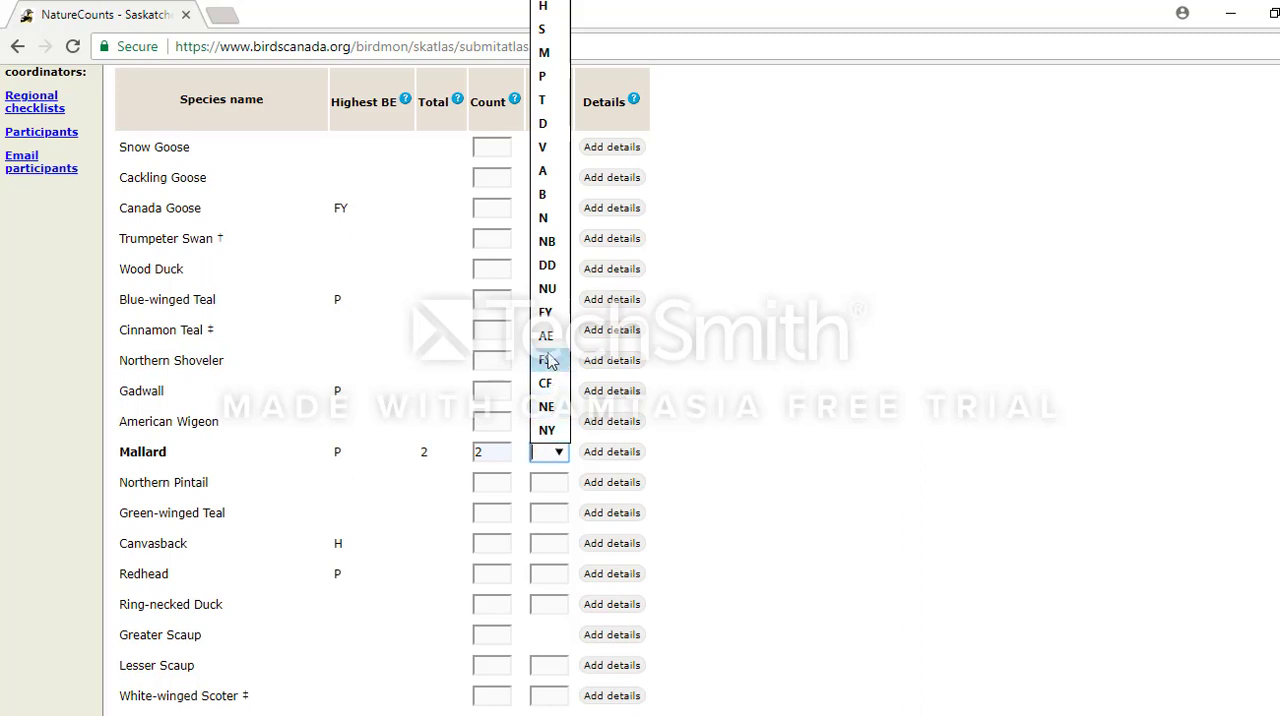
{"action": "left_click", "coordinate": [543, 77]}
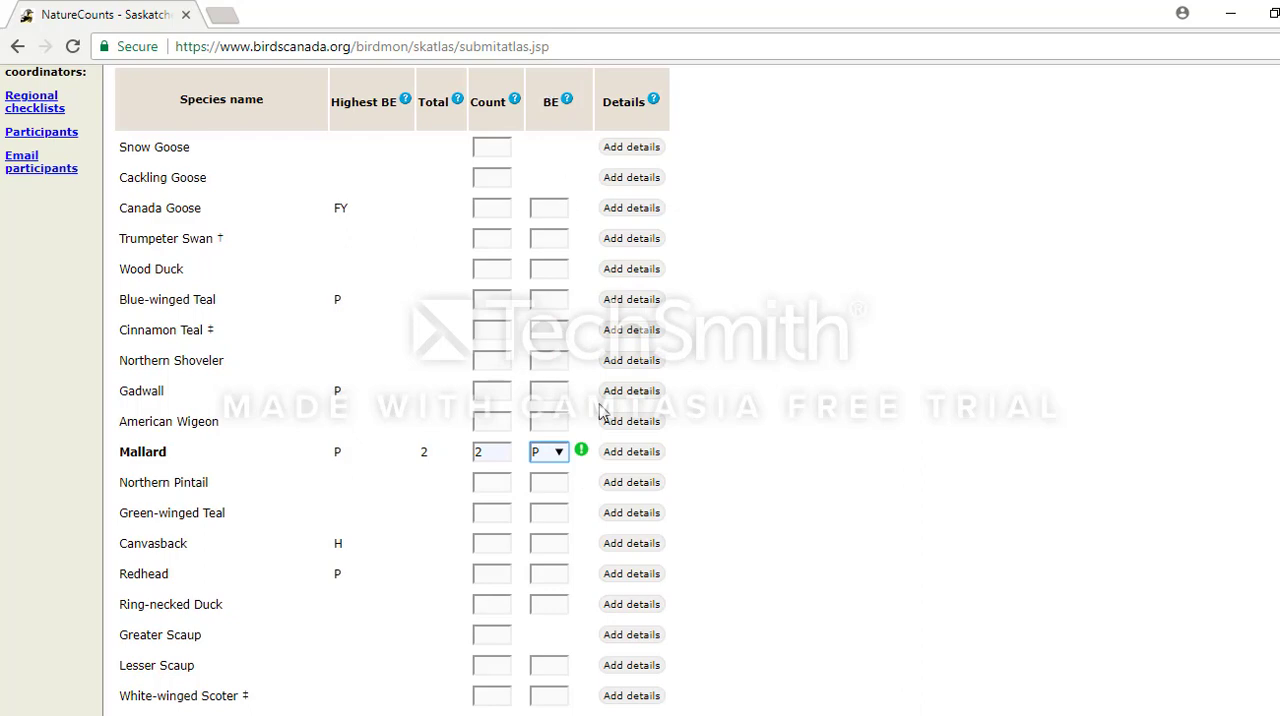
Read the explanation of unusual and invalid breeding codes for Mallard, including code P, and close it.
{"action": "mouse_move", "coordinate": [583, 451]}
{"action": "left_click", "coordinate": [583, 451]}
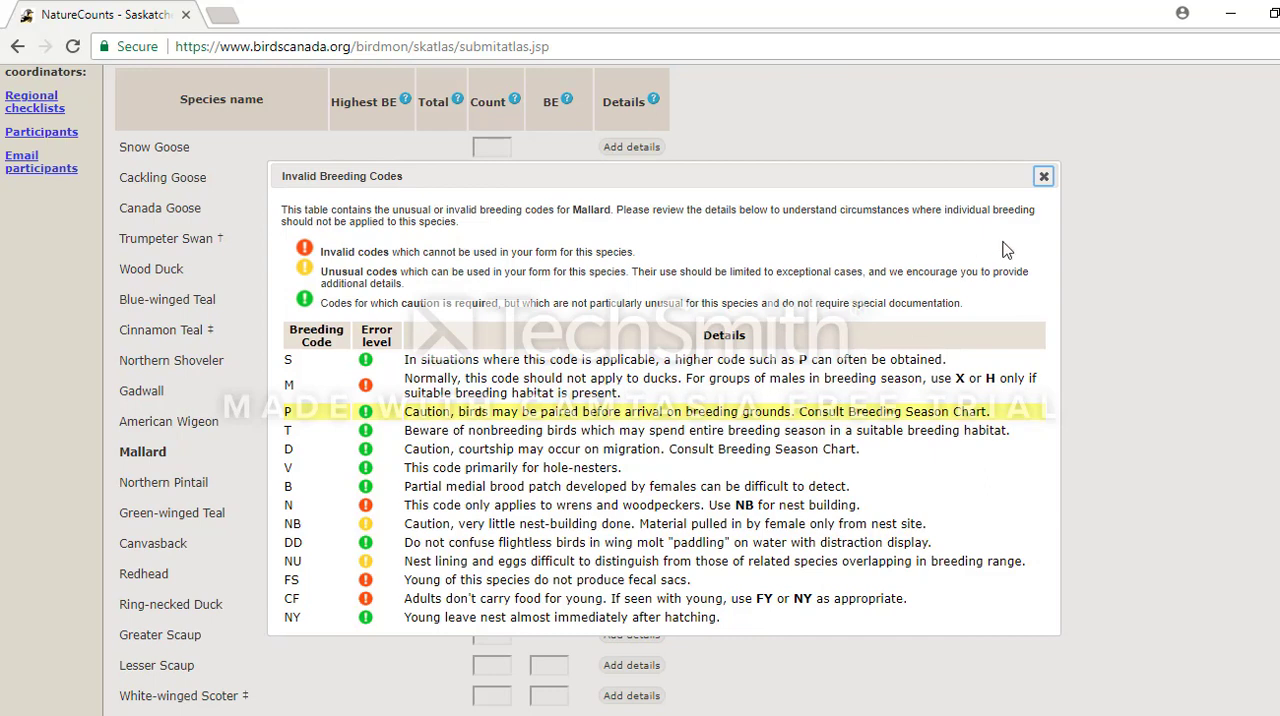
{"action": "left_click", "coordinate": [1044, 178]}
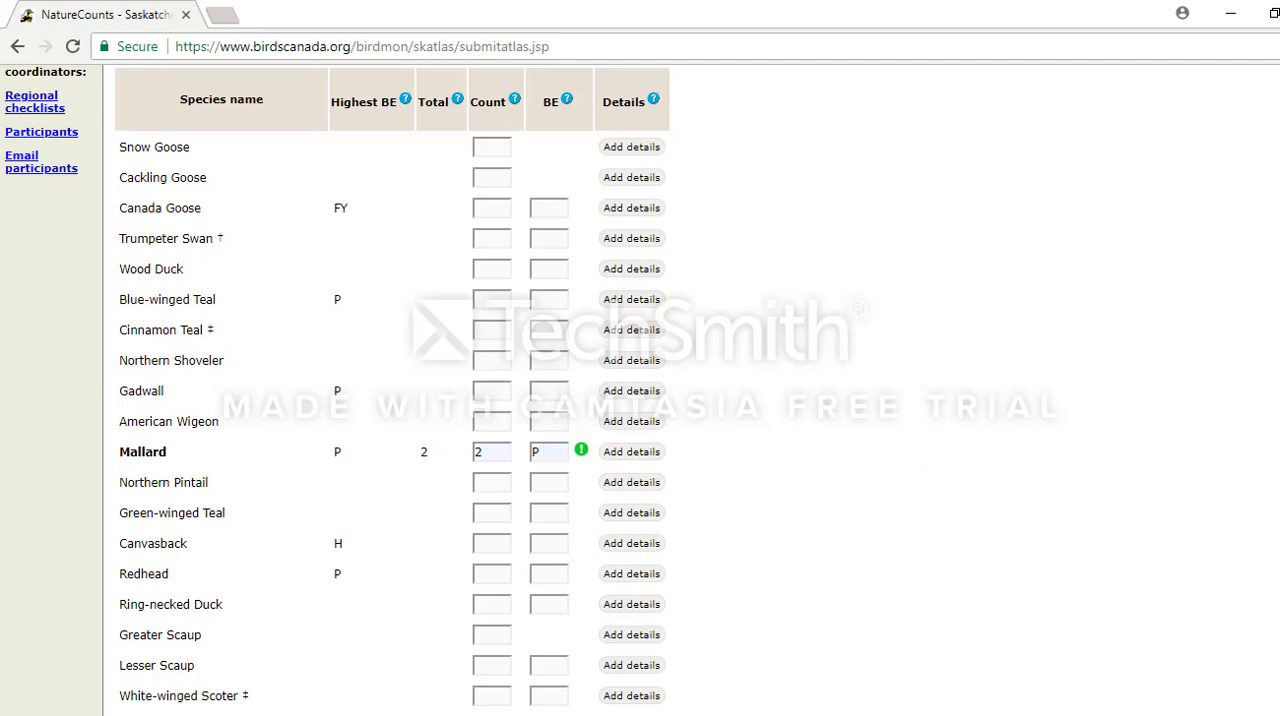
Record a count of 2 for Horned Grebe with breeding evidence code NB.
{"action": "scroll", "coordinate": [392, 384], "scroll_direction": "up", "scroll_amount": 1}
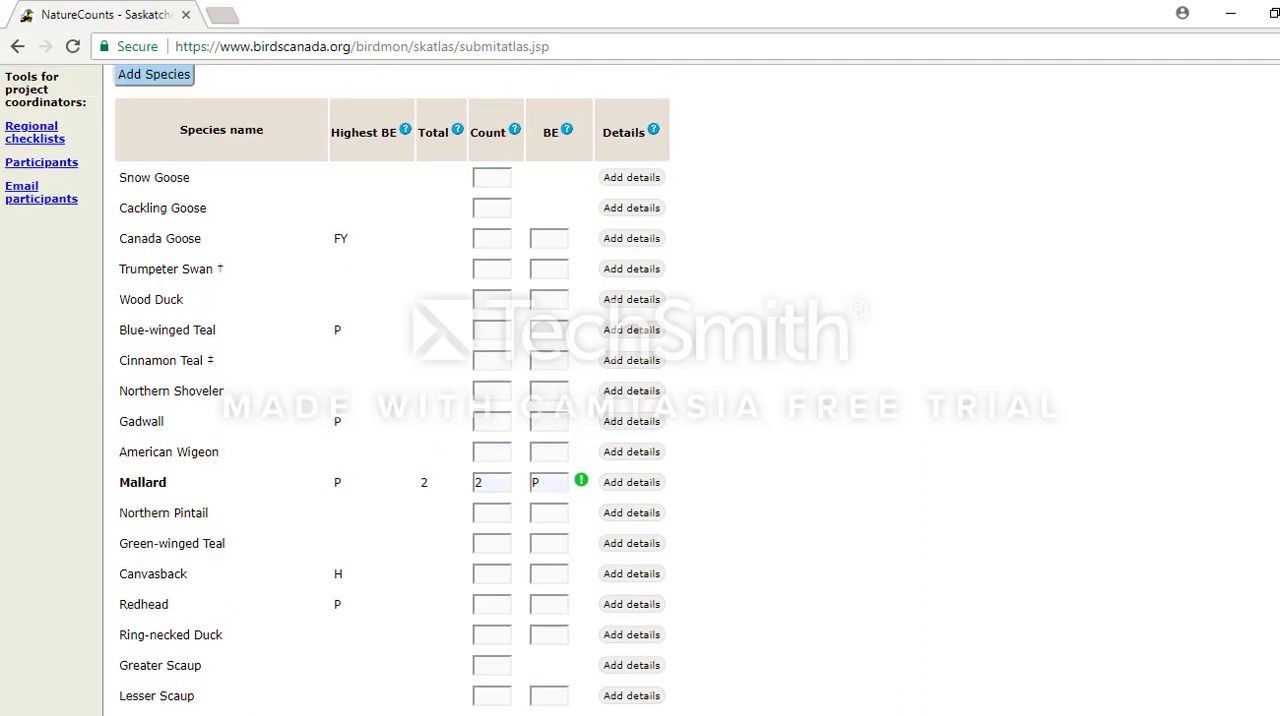
{"action": "scroll", "coordinate": [392, 384], "scroll_direction": "down", "scroll_amount": 5}
{"action": "scroll", "coordinate": [734, 224], "scroll_direction": "down", "scroll_amount": 2}
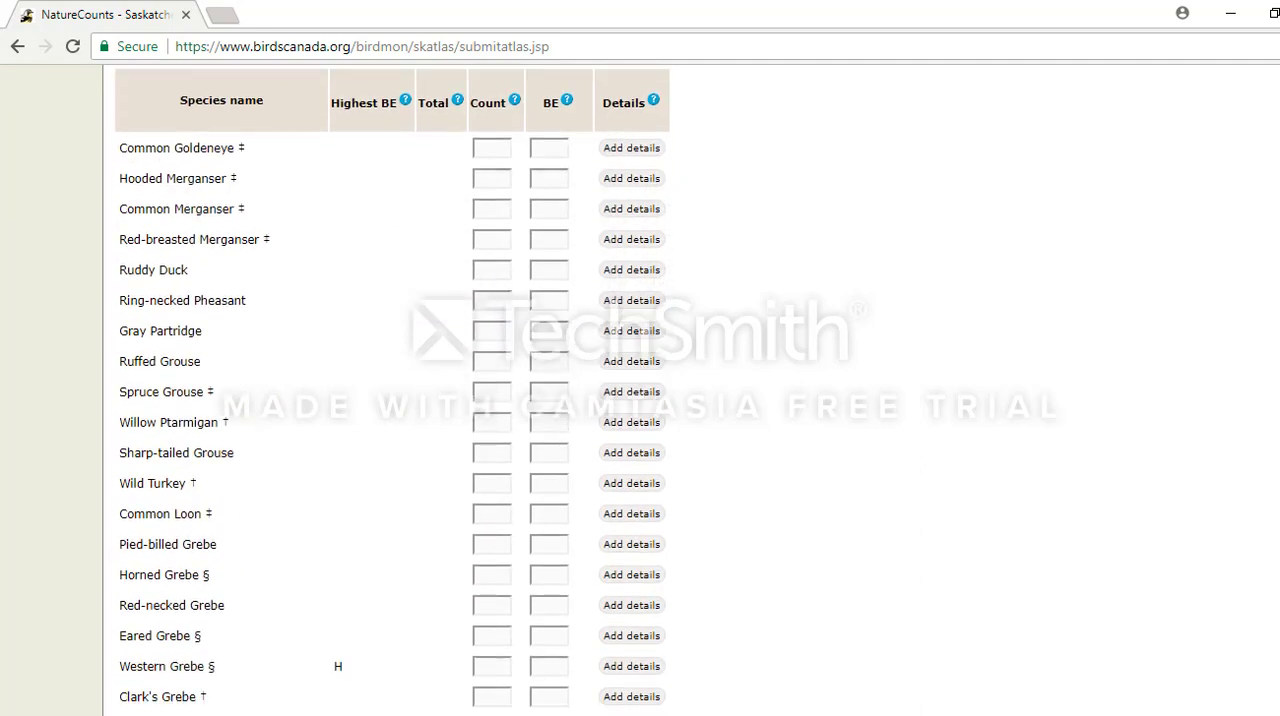
{"action": "scroll", "coordinate": [640, 390], "scroll_direction": "down", "scroll_amount": 2}
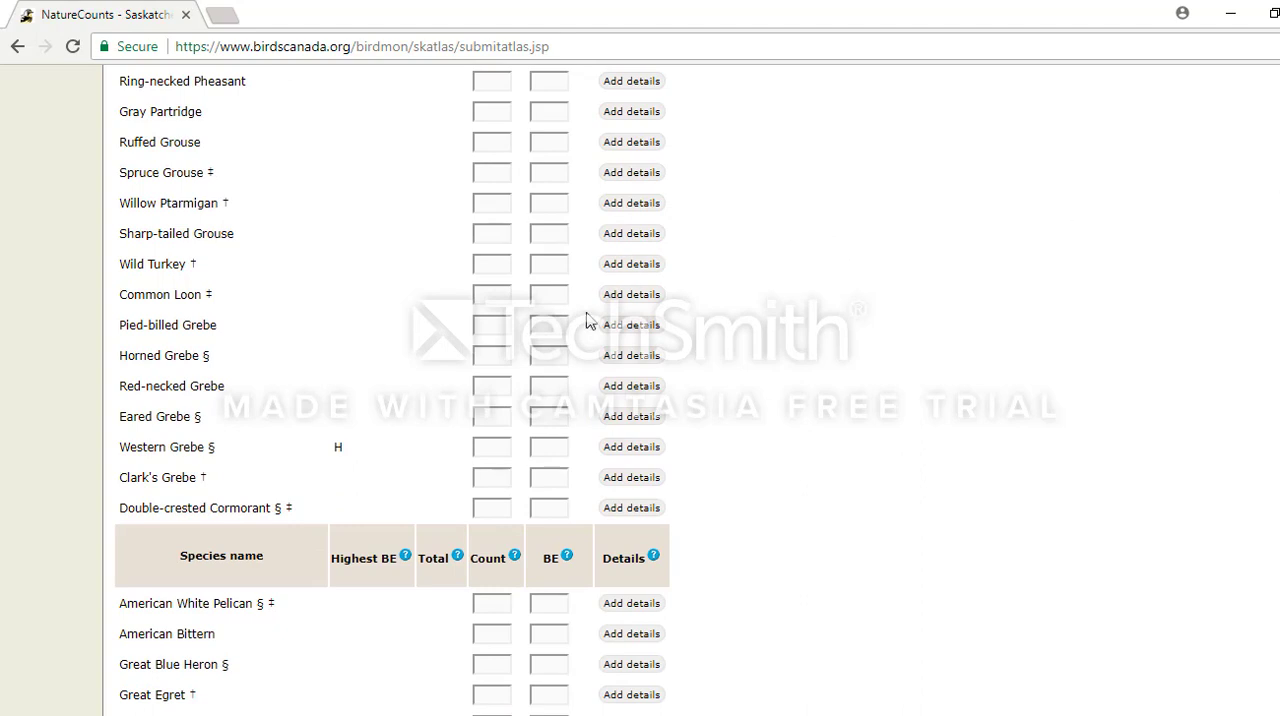
{"action": "left_click", "coordinate": [494, 354]}
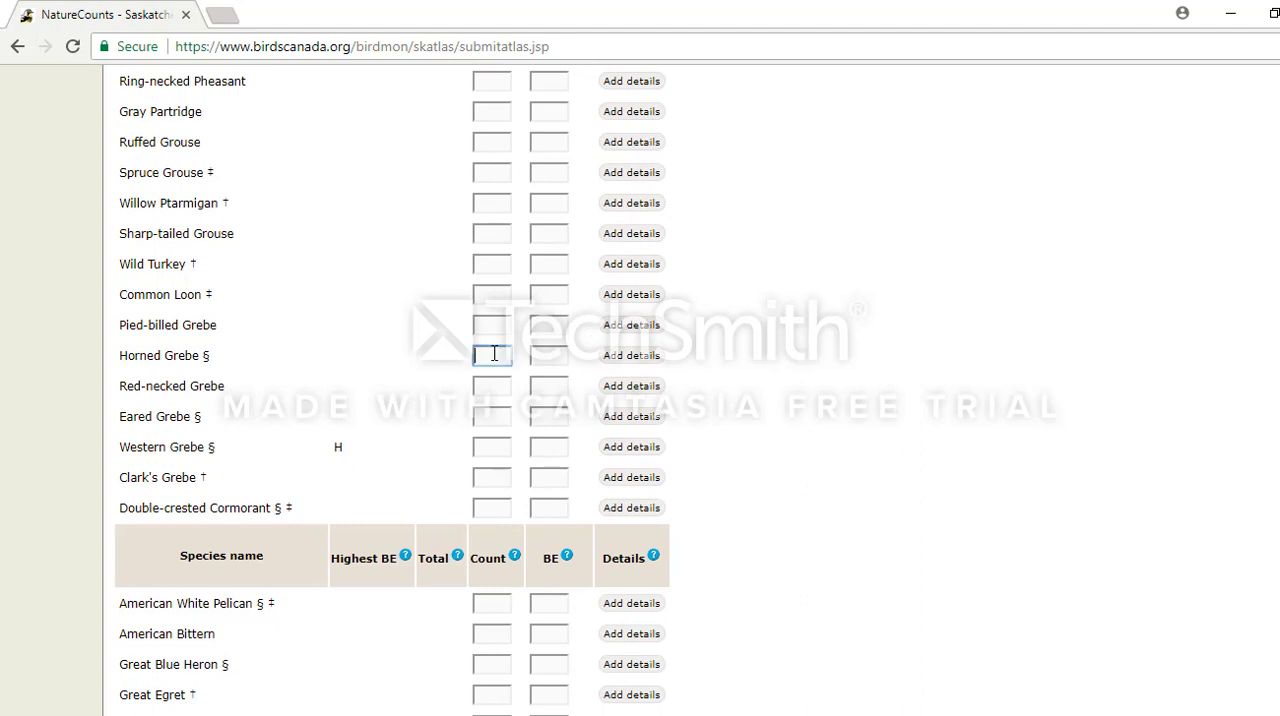
{"action": "left_click", "coordinate": [556, 357]}
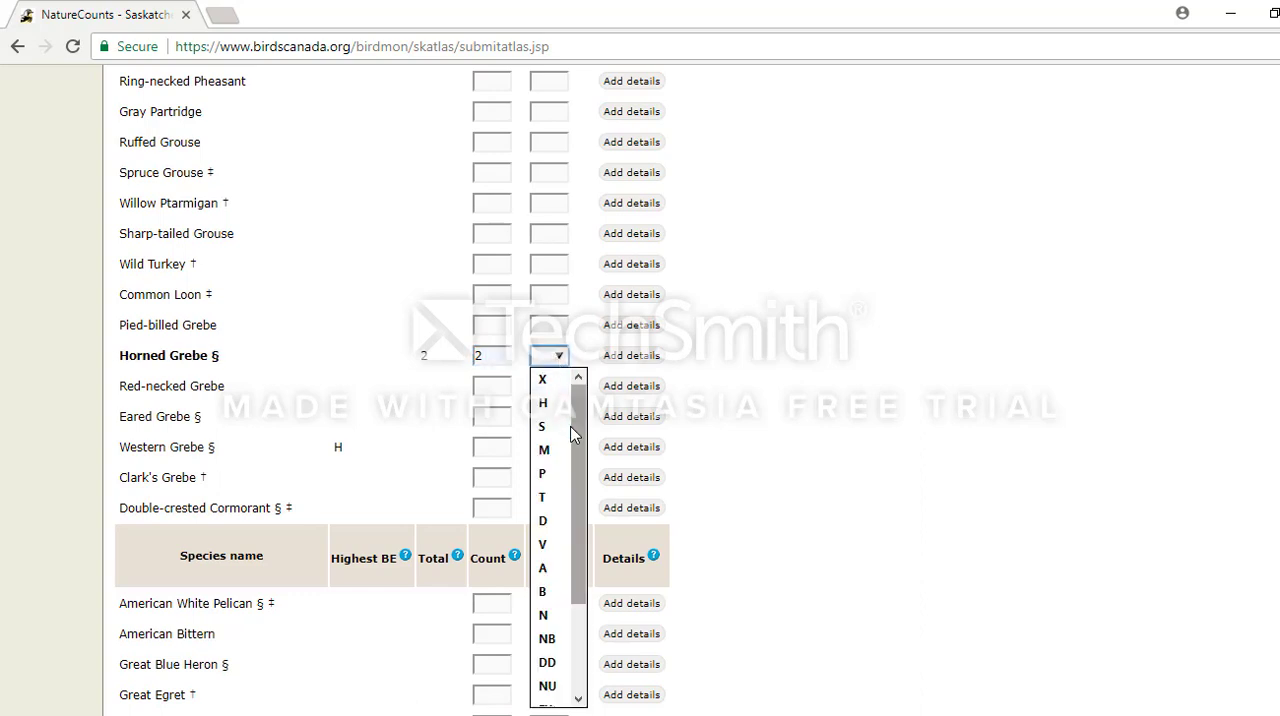
{"action": "left_click_drag", "start_coordinate": [576, 447], "coordinate": [580, 476]}
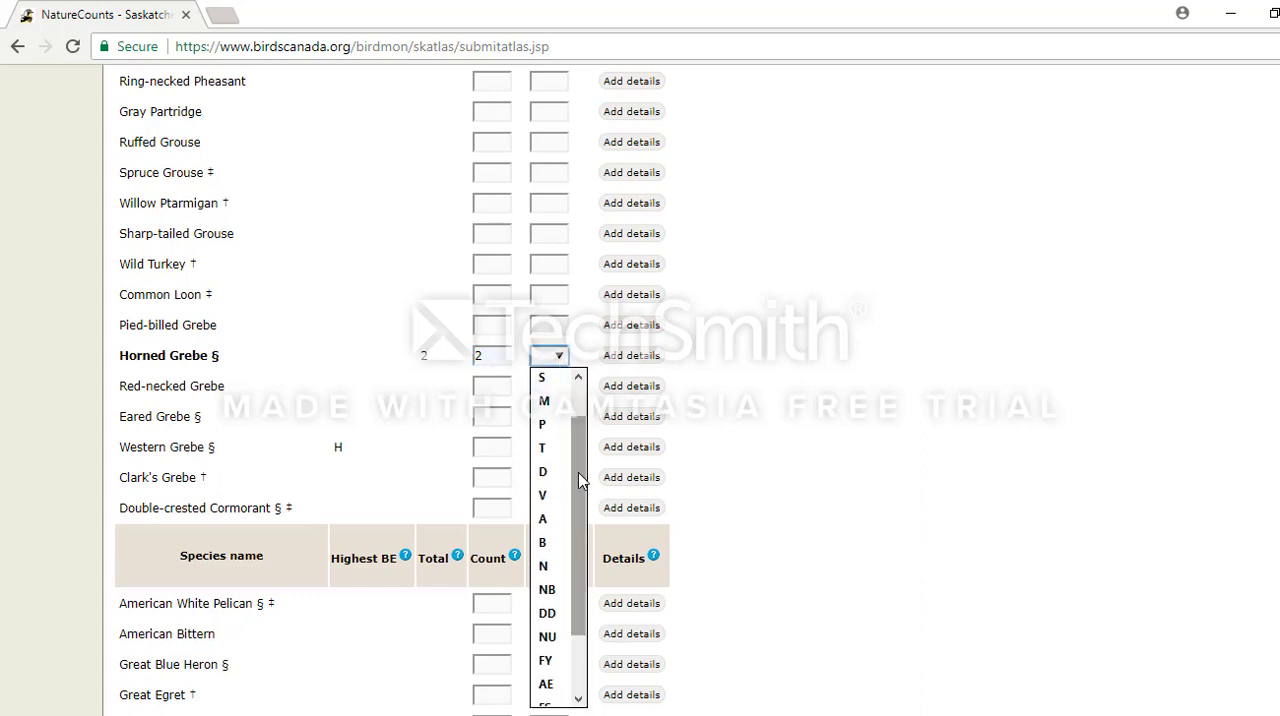
{"action": "left_click", "coordinate": [548, 590]}
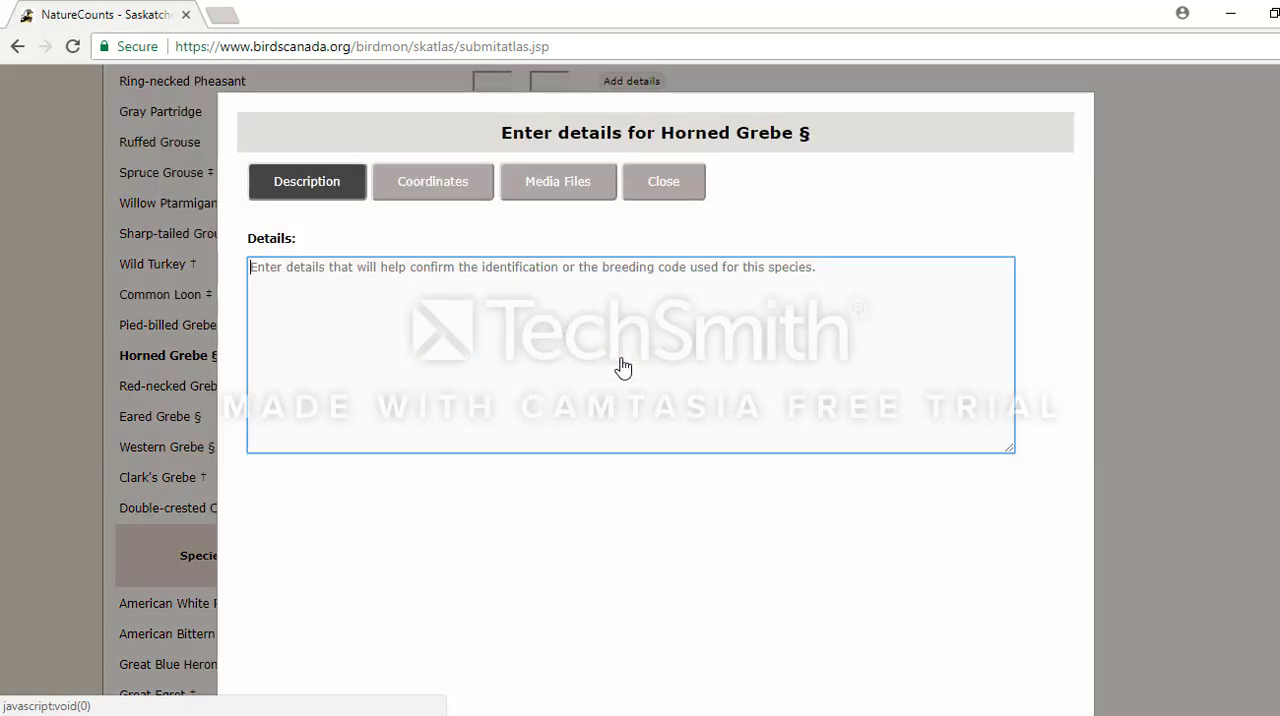
Add the description "Saw 2 Horned Grebes building a nest in a slough." to the Horned Grebe details.
{"action": "left_click", "coordinate": [619, 366]}
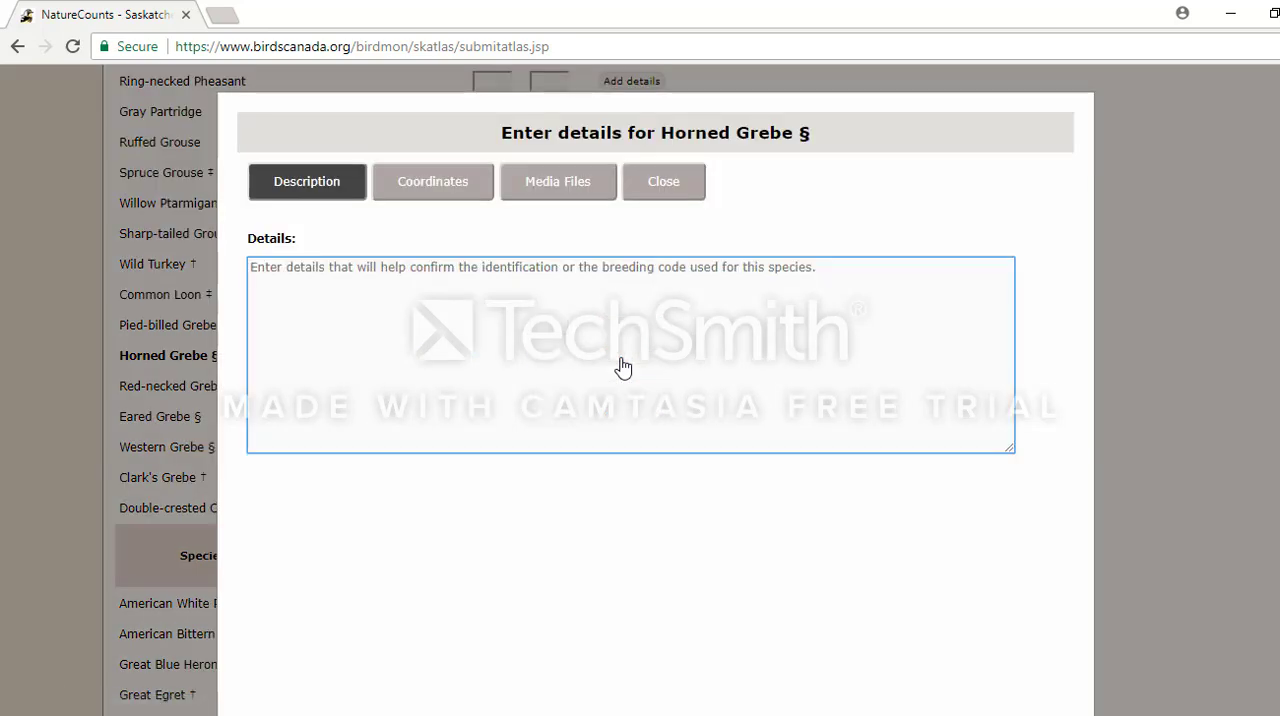
{"action": "type", "text": "Saw "}
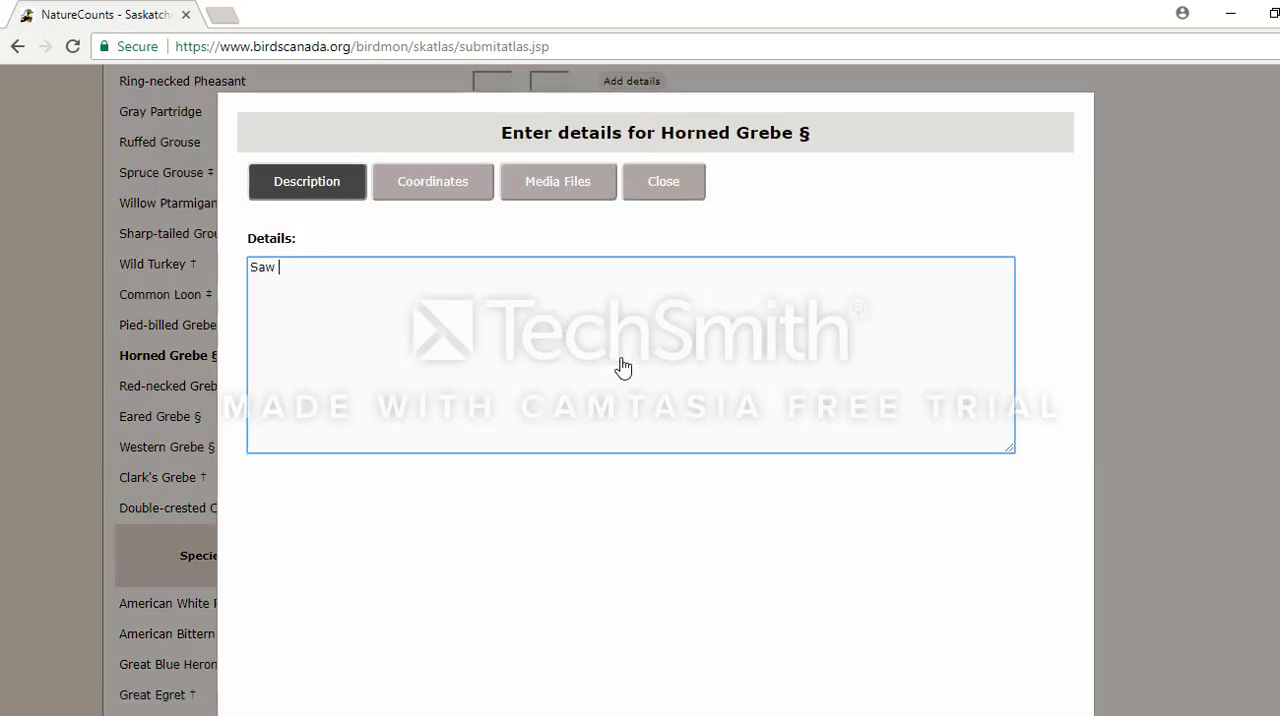
{"action": "type", "text": "2 Horned Grebe"}
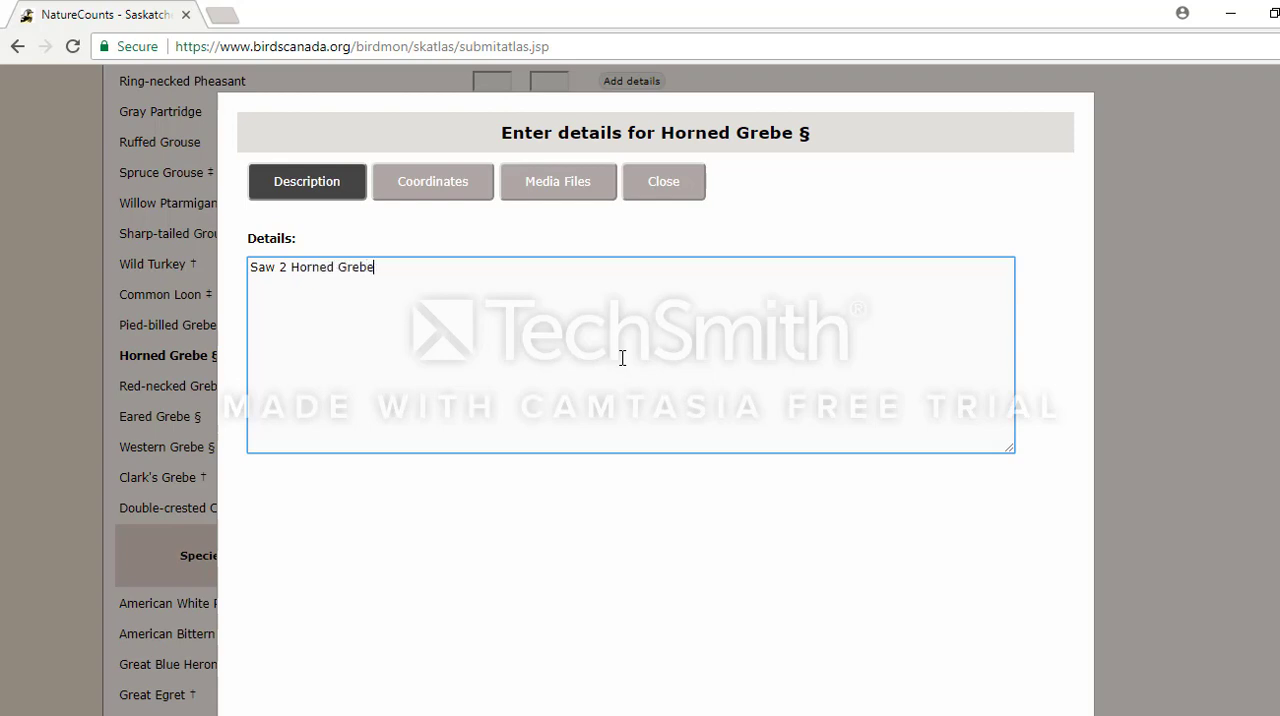
{"action": "type", "text": "s building a nest in a slough."}
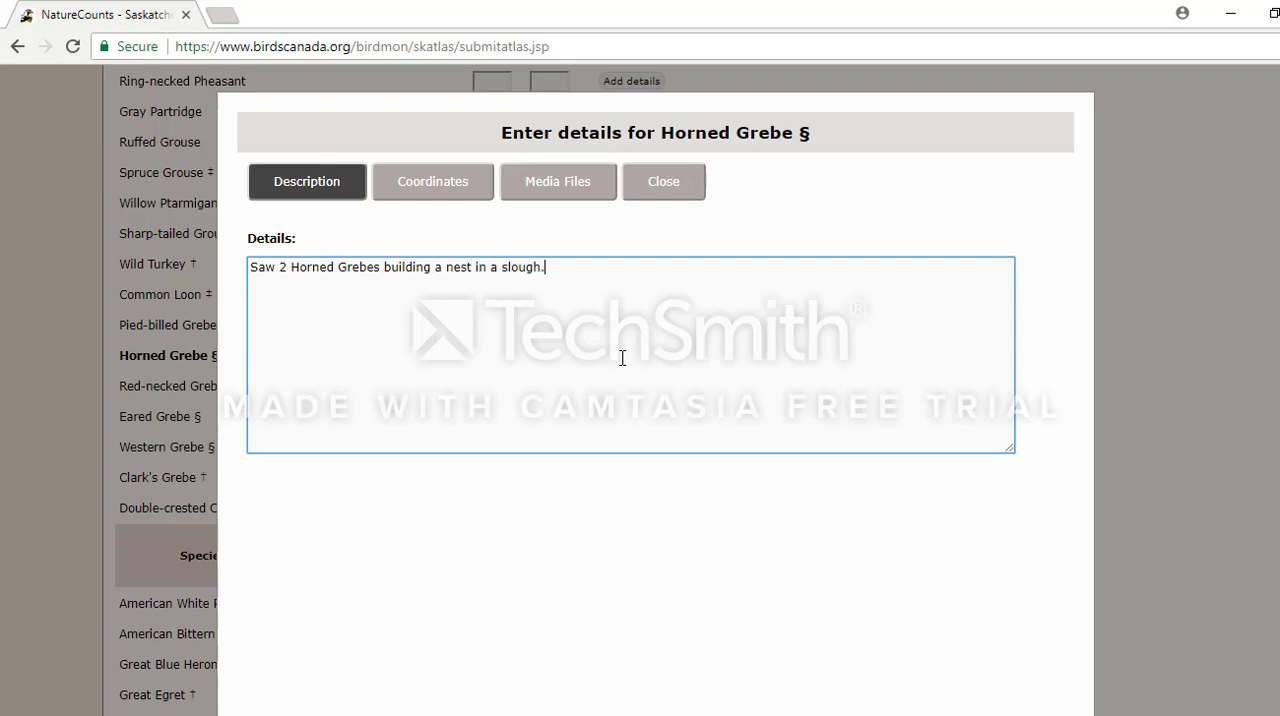
Mark the Horned Grebe sighting on the coordinates map at the small pond northeast of Mission Ridge Winter Park.
{"action": "left_click", "coordinate": [457, 195]}
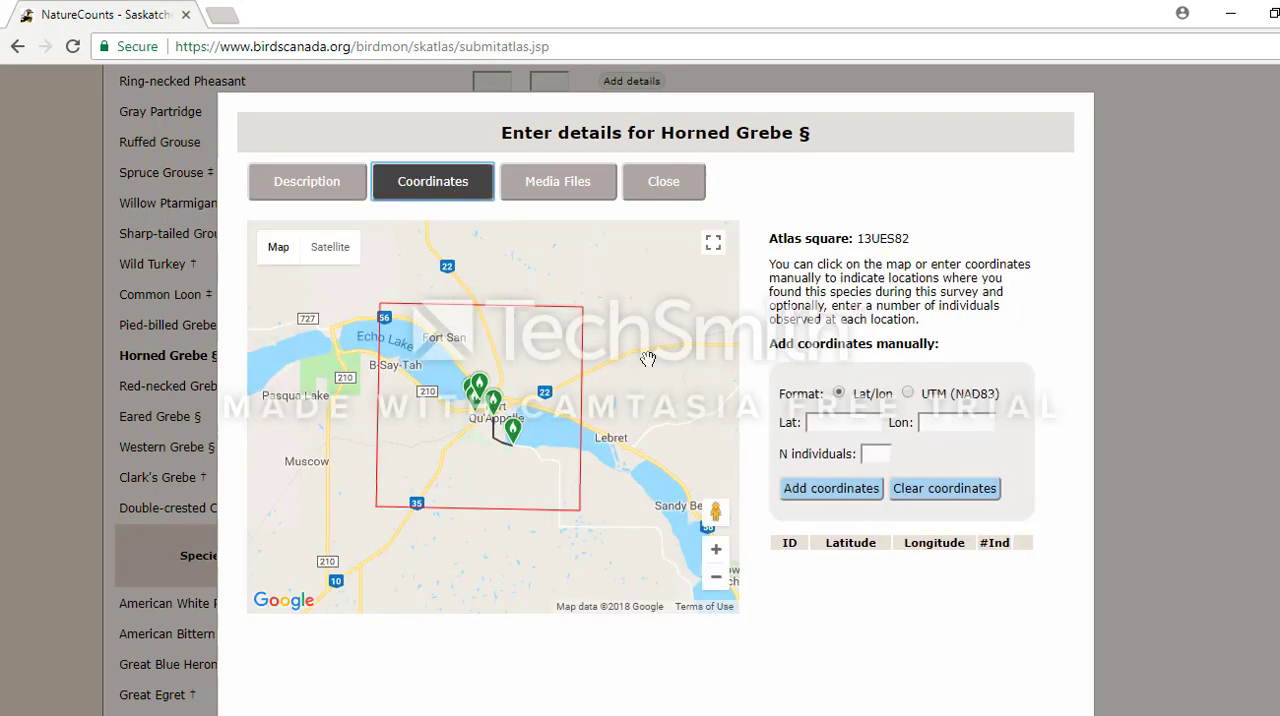
{"action": "left_click", "coordinate": [717, 553]}
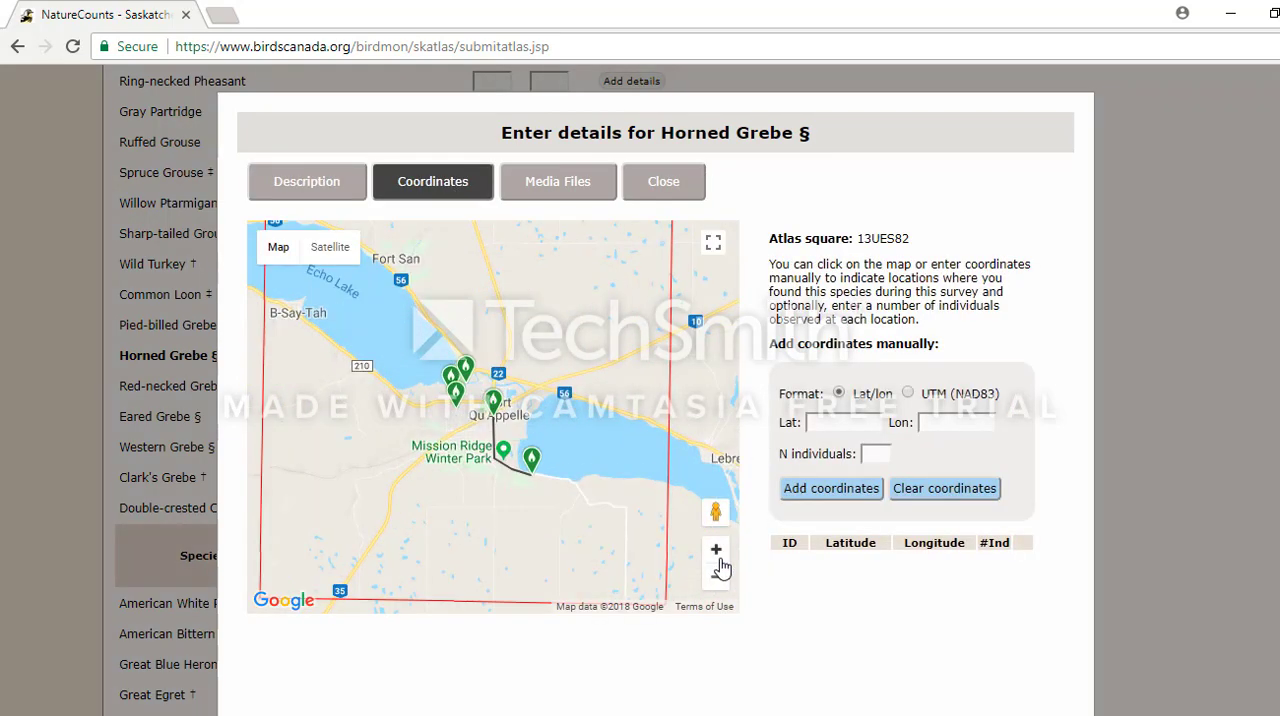
{"action": "left_click", "coordinate": [720, 560]}
{"action": "left_click", "coordinate": [720, 560]}
{"action": "left_click_drag", "start_coordinate": [612, 568], "coordinate": [614, 465]}
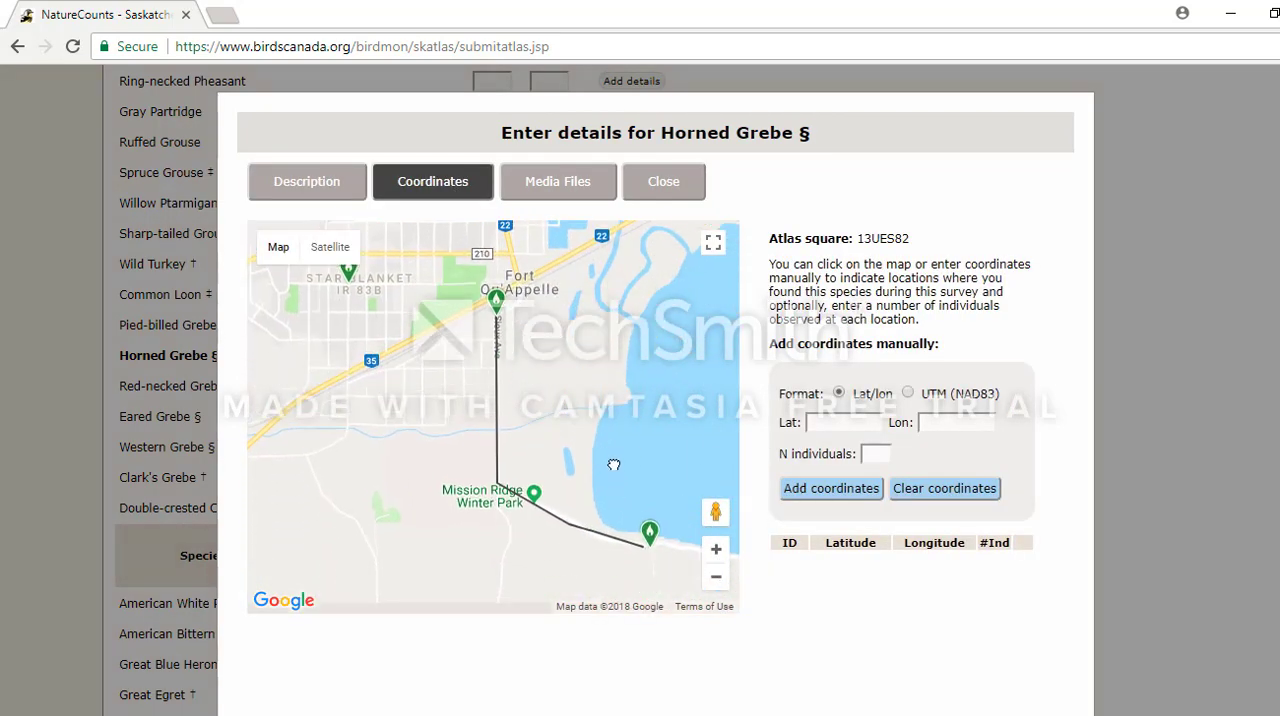
{"action": "left_click", "coordinate": [716, 552]}
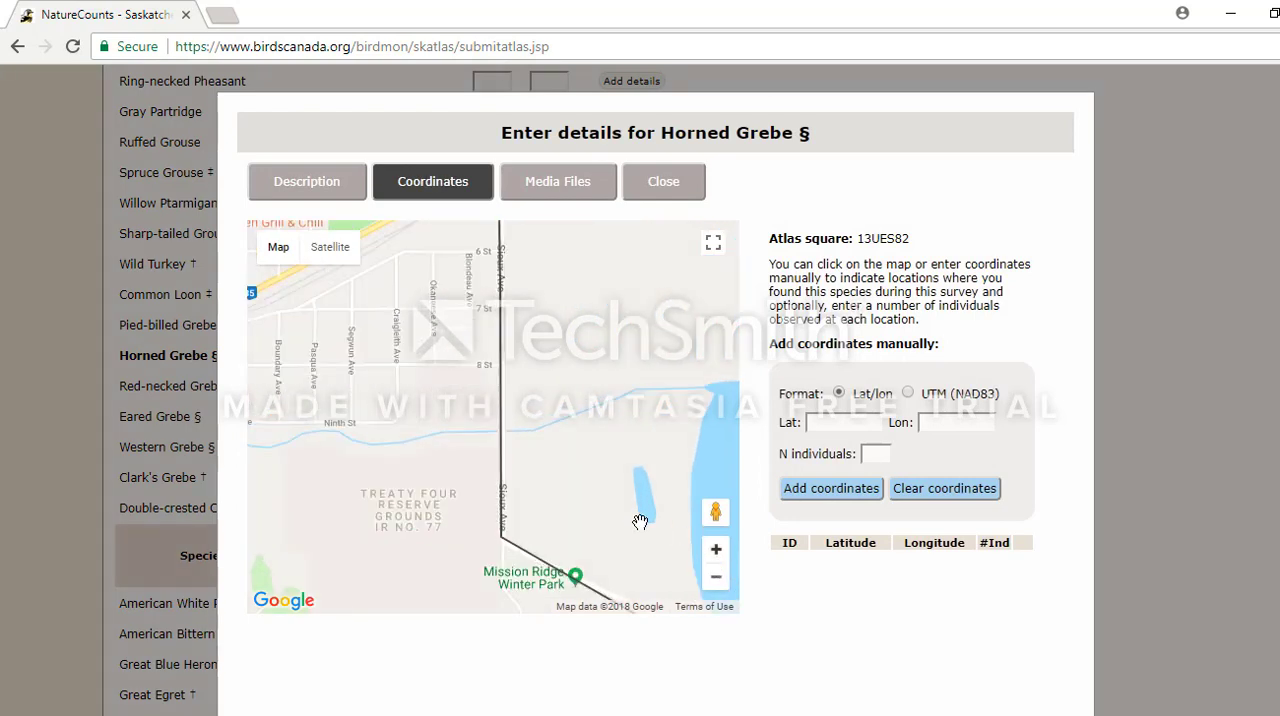
{"action": "left_click_drag", "start_coordinate": [640, 522], "coordinate": [597, 366]}
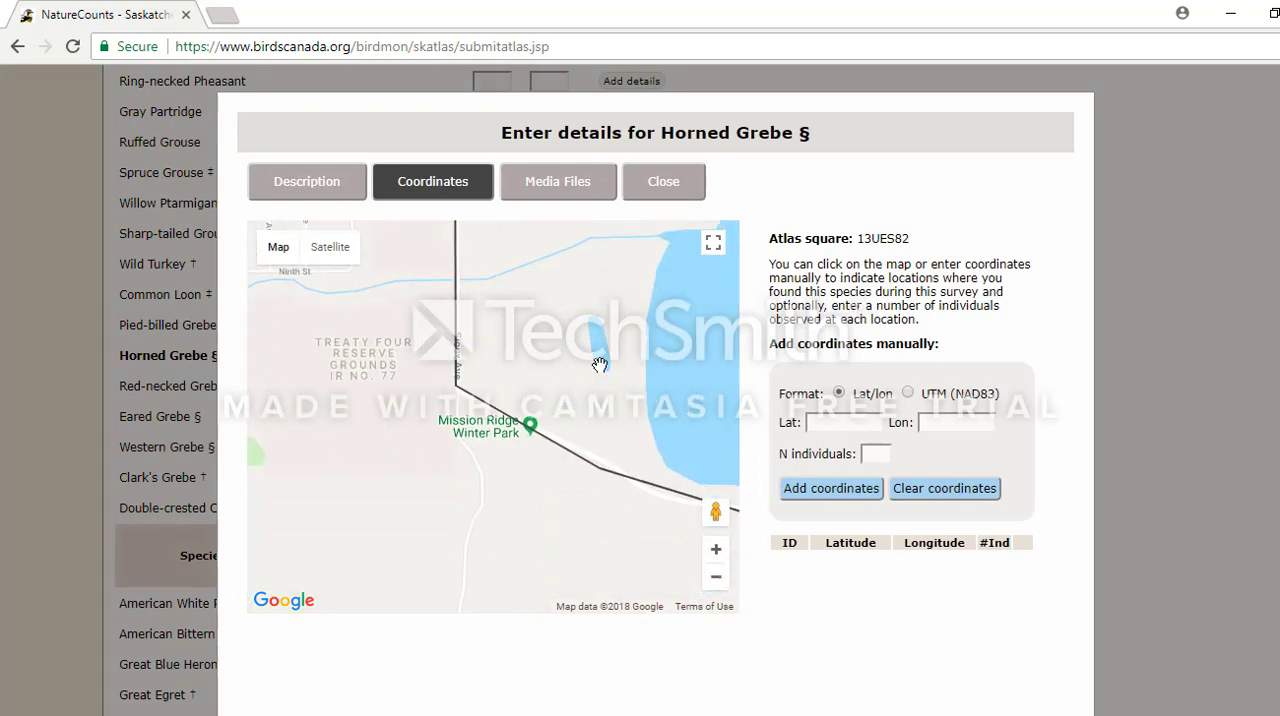
{"action": "left_click", "coordinate": [599, 365]}
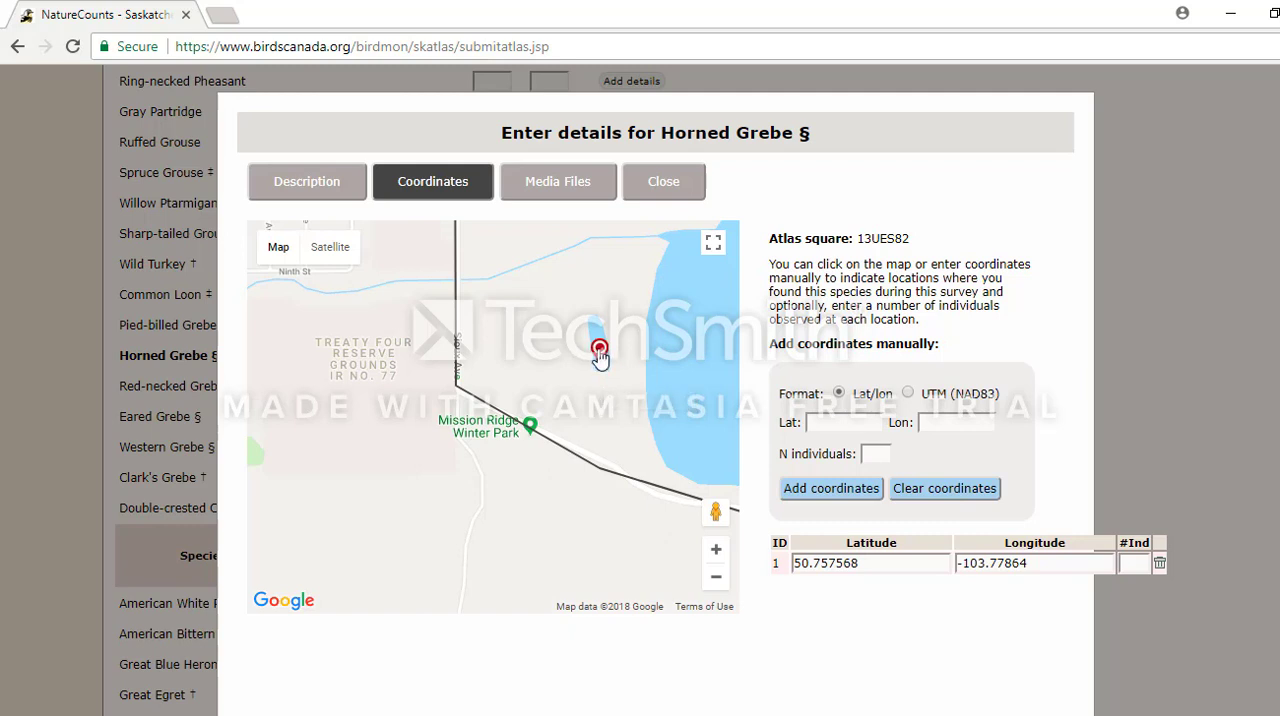
Check the media files and description sections of the Horned Grebe details, and close the details.
{"action": "left_click", "coordinate": [560, 189]}
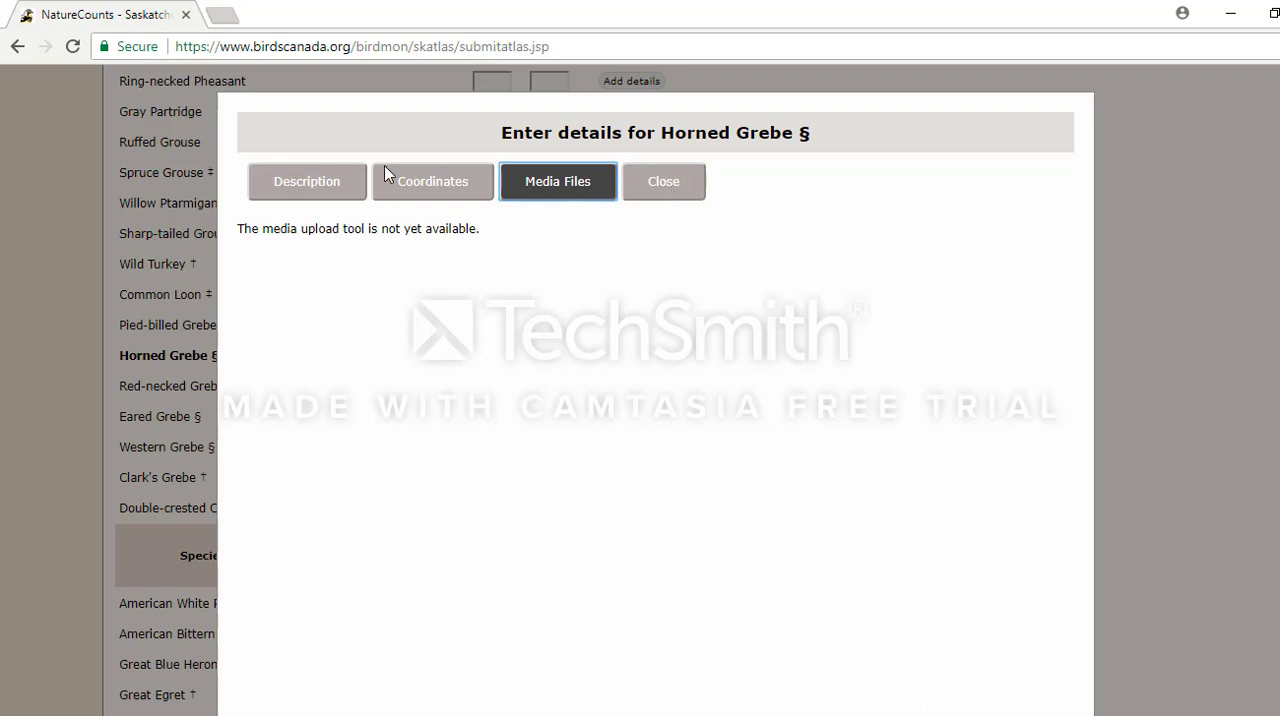
{"action": "left_click", "coordinate": [310, 178]}
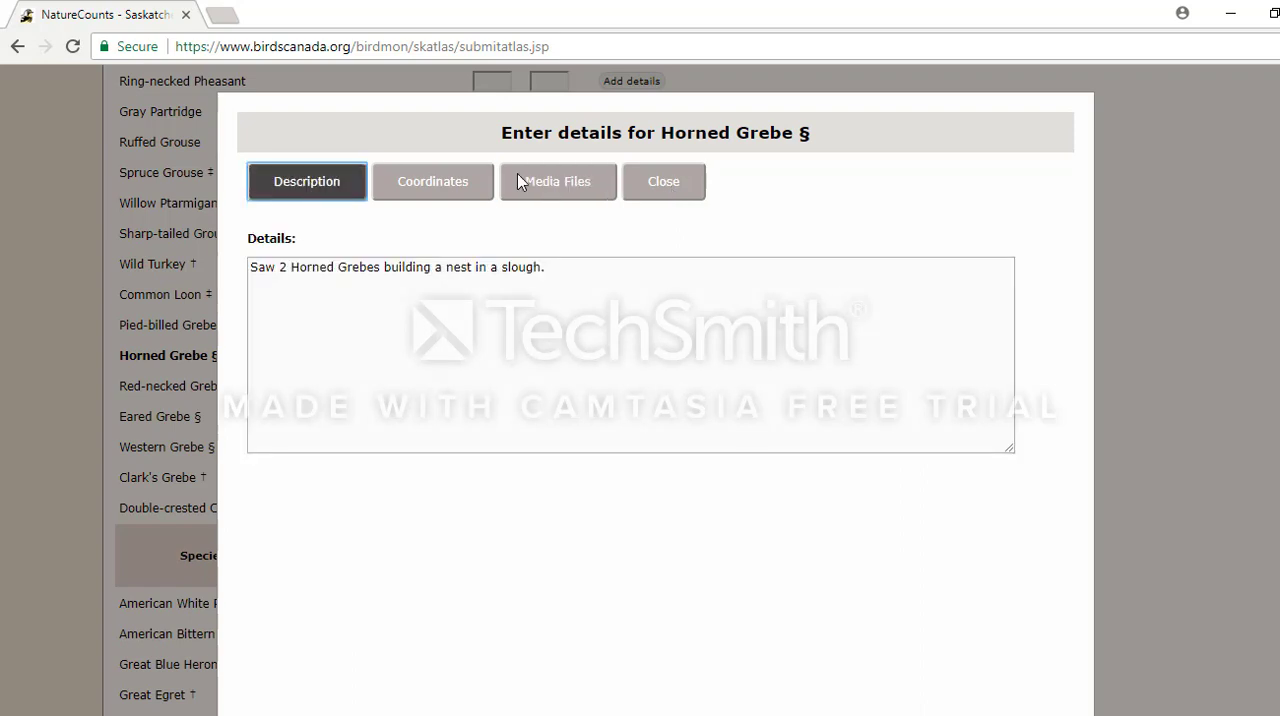
{"action": "left_click", "coordinate": [650, 194]}
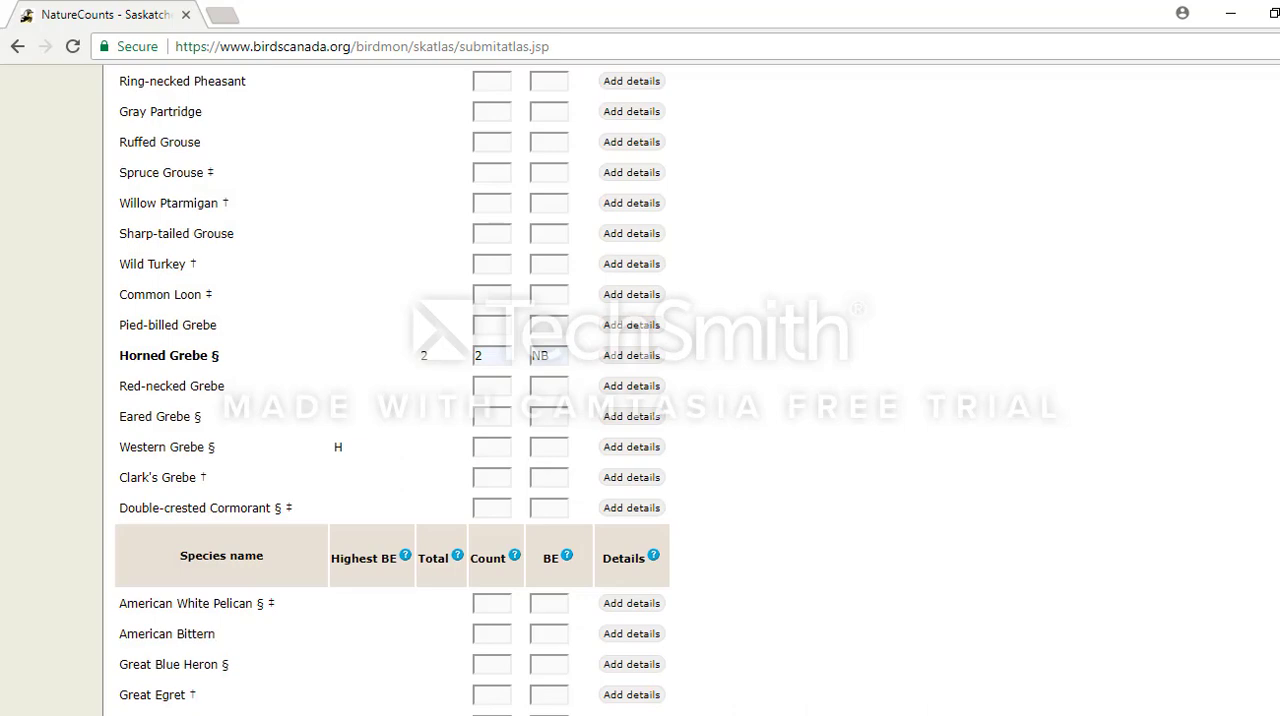
Record a count of 2 for American Robin with breeding evidence code AE.
{"action": "scroll", "coordinate": [640, 390], "scroll_direction": "down", "scroll_amount": 1}
{"action": "scroll", "coordinate": [640, 390], "scroll_direction": "down", "scroll_amount": 5}
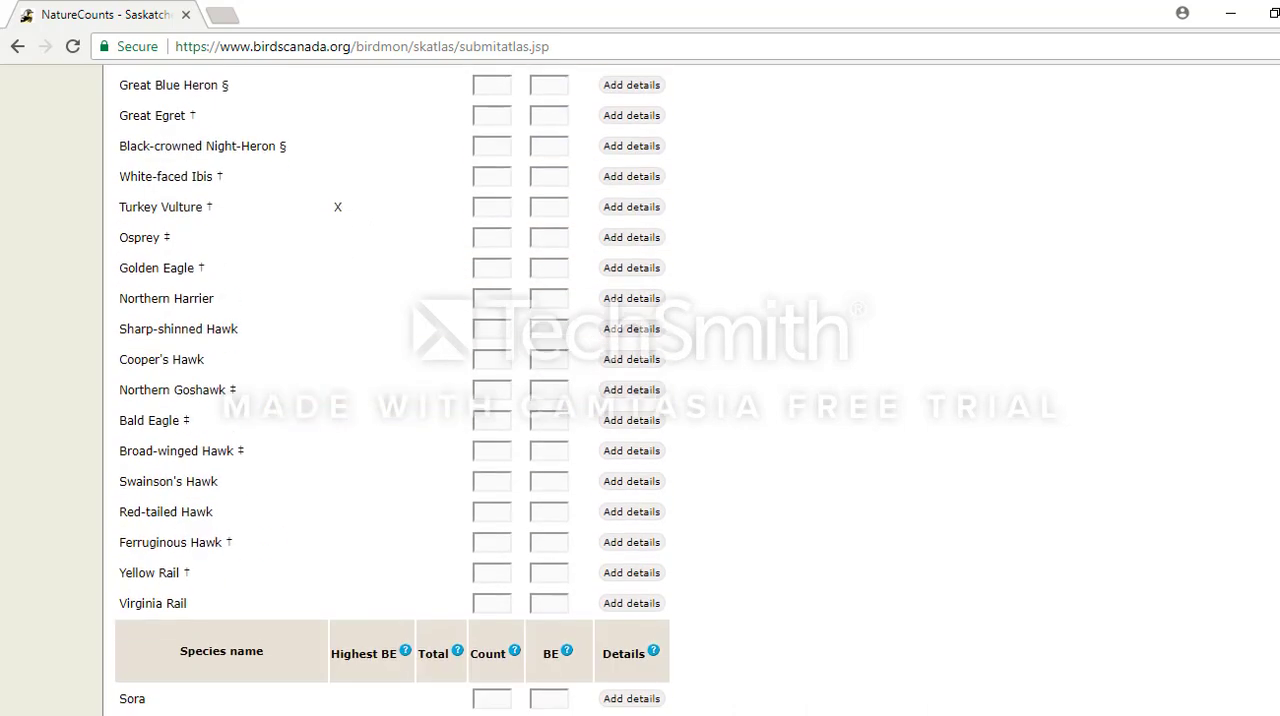
{"action": "scroll", "coordinate": [640, 390], "scroll_direction": "down", "scroll_amount": 5}
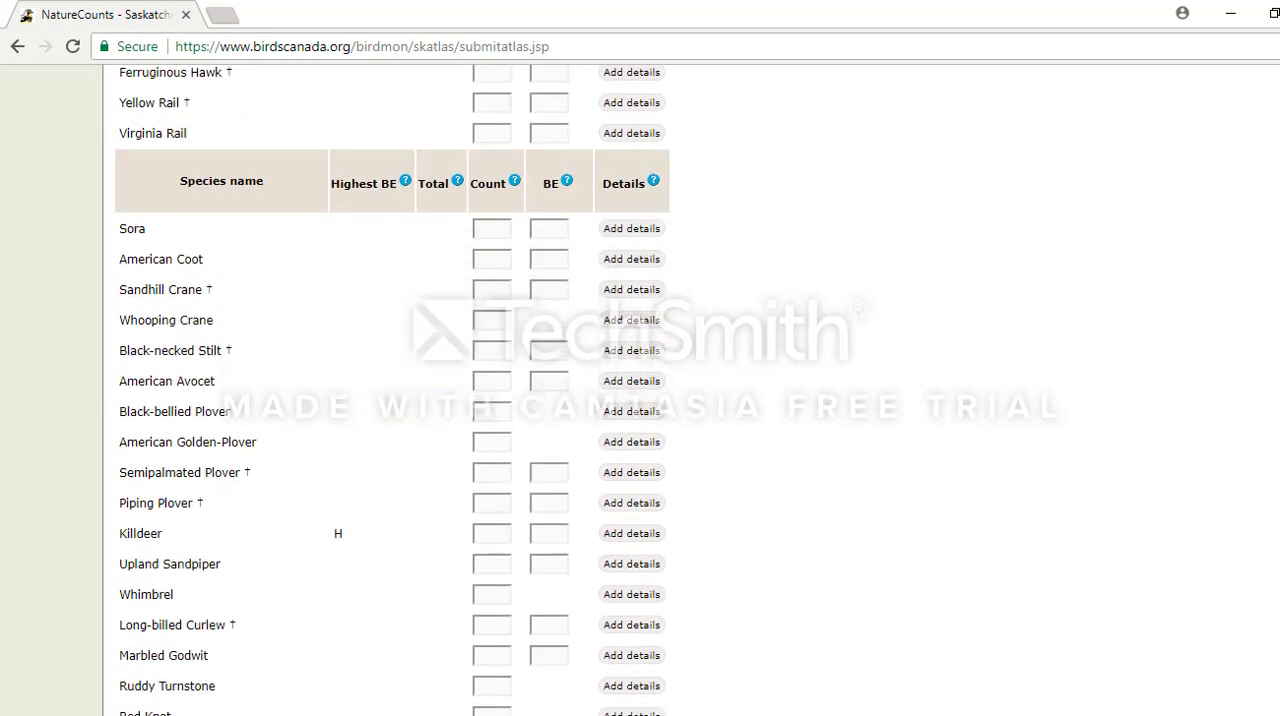
{"action": "scroll", "coordinate": [640, 390], "scroll_direction": "down", "scroll_amount": 1}
{"action": "scroll", "coordinate": [392, 390], "scroll_direction": "down", "scroll_amount": 20}
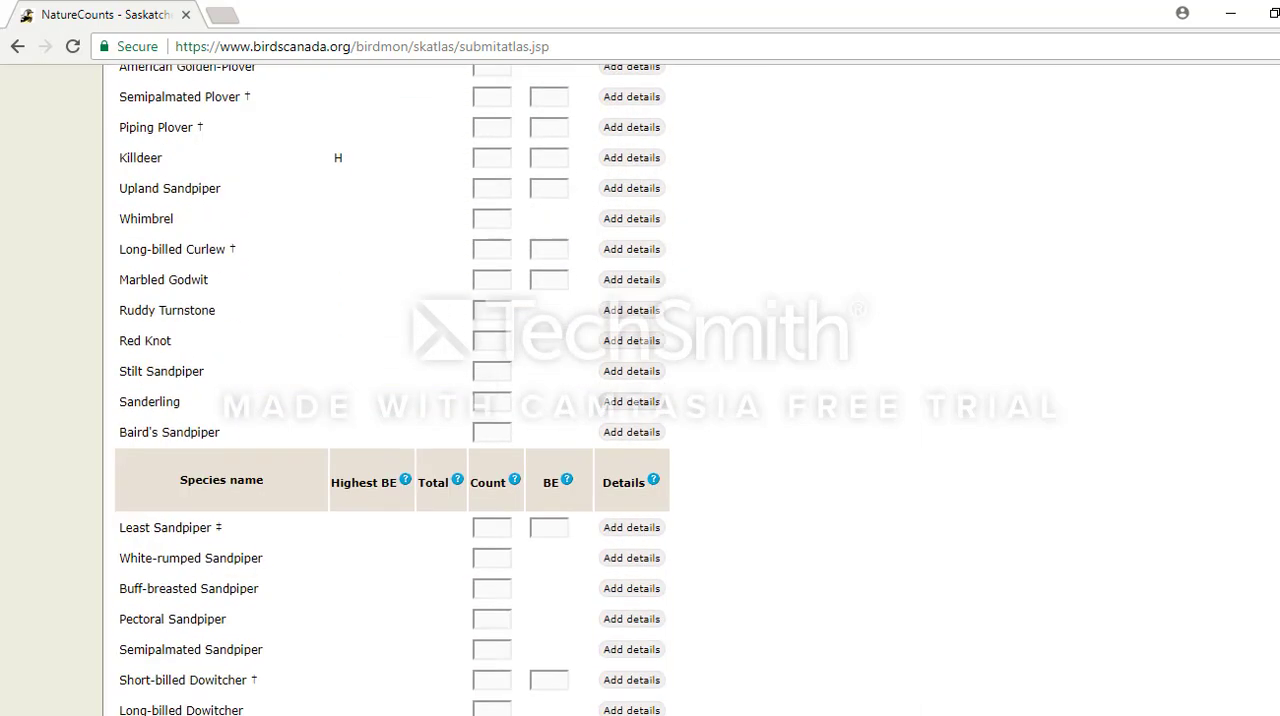
{"action": "scroll", "coordinate": [392, 390], "scroll_direction": "down", "scroll_amount": 6}
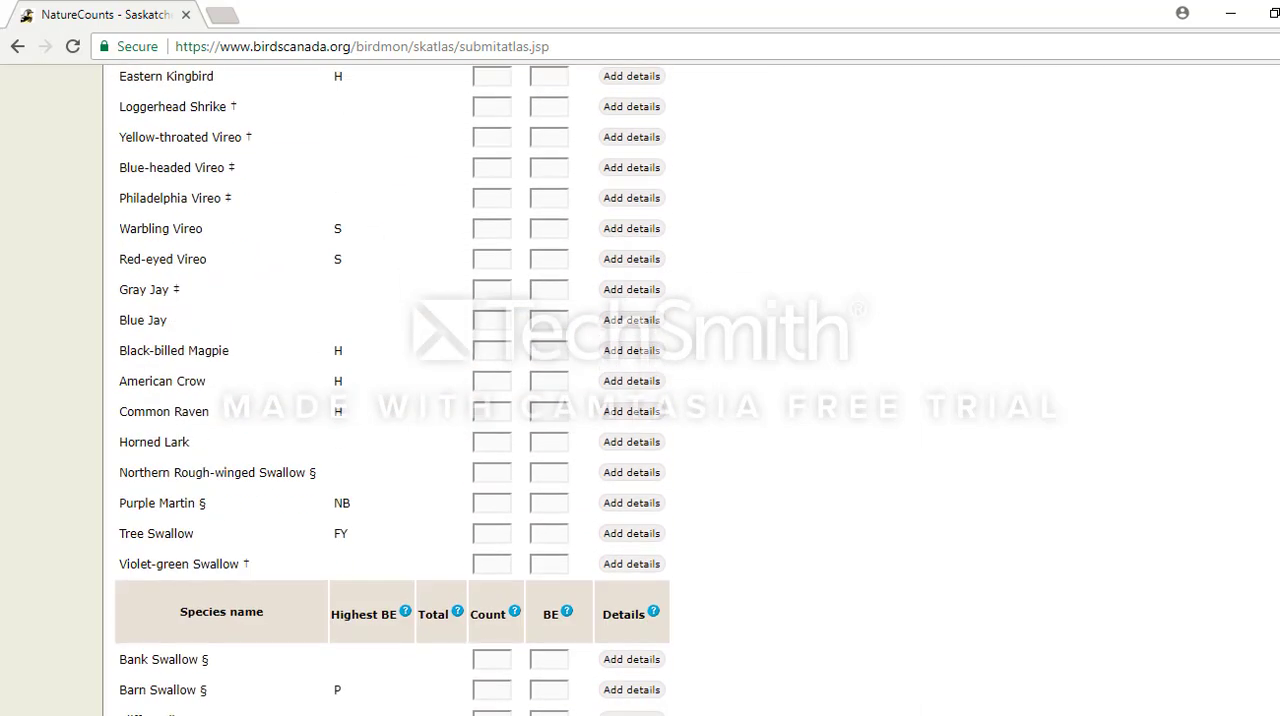
{"action": "scroll", "coordinate": [392, 390], "scroll_direction": "down", "scroll_amount": 3}
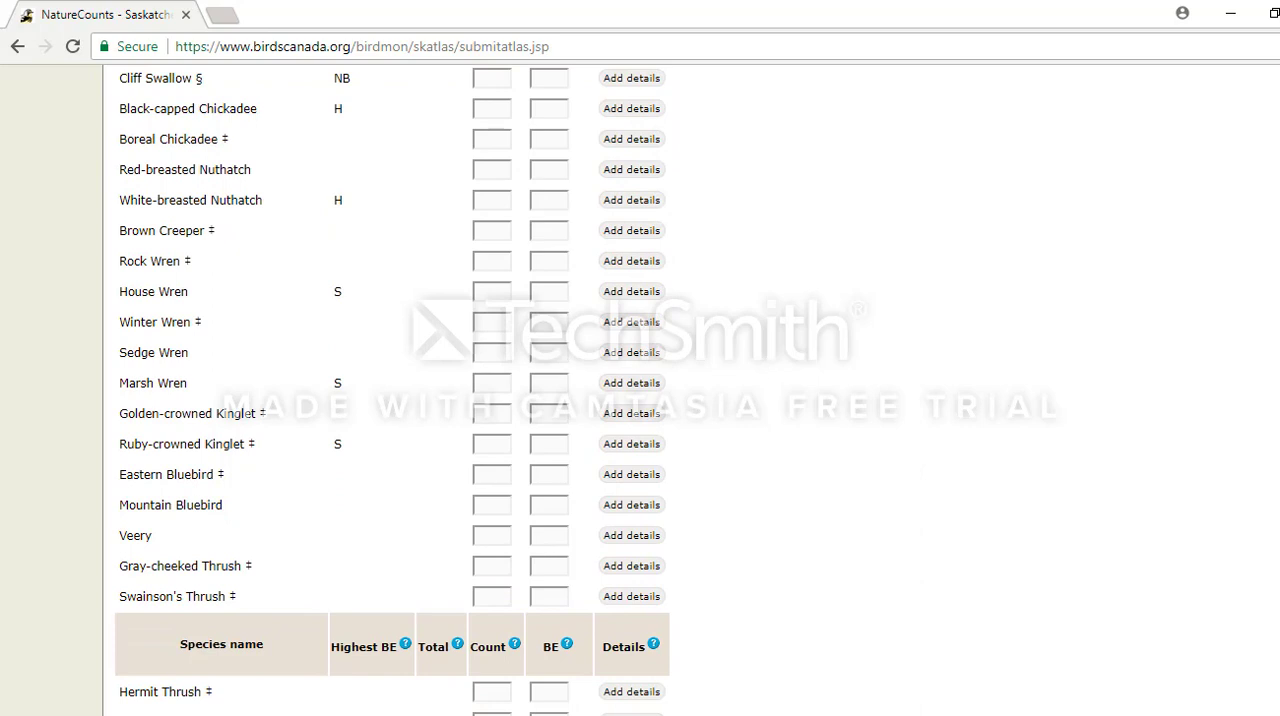
{"action": "scroll", "coordinate": [392, 390], "scroll_direction": "down", "scroll_amount": 2}
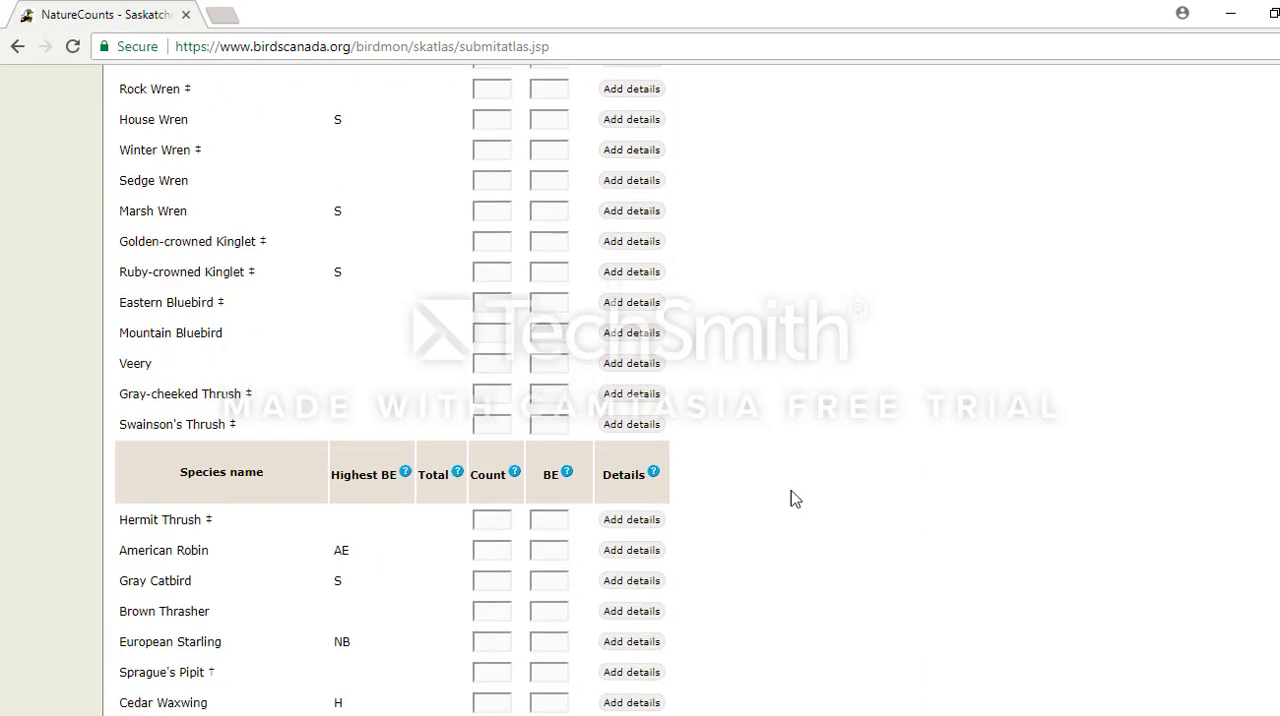
{"action": "left_click", "coordinate": [485, 552]}
{"action": "type", "text": "2"}
{"action": "left_click", "coordinate": [534, 554]}
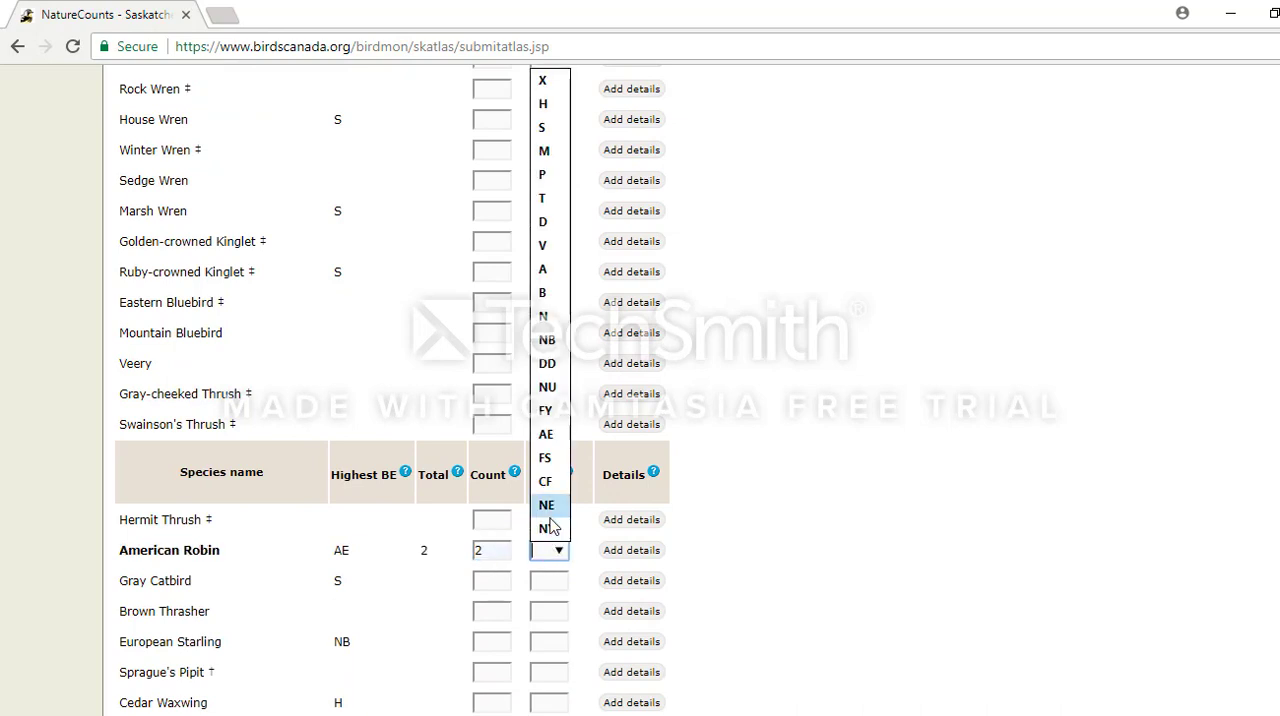
{"action": "left_click", "coordinate": [550, 516]}
{"action": "left_click", "coordinate": [559, 553]}
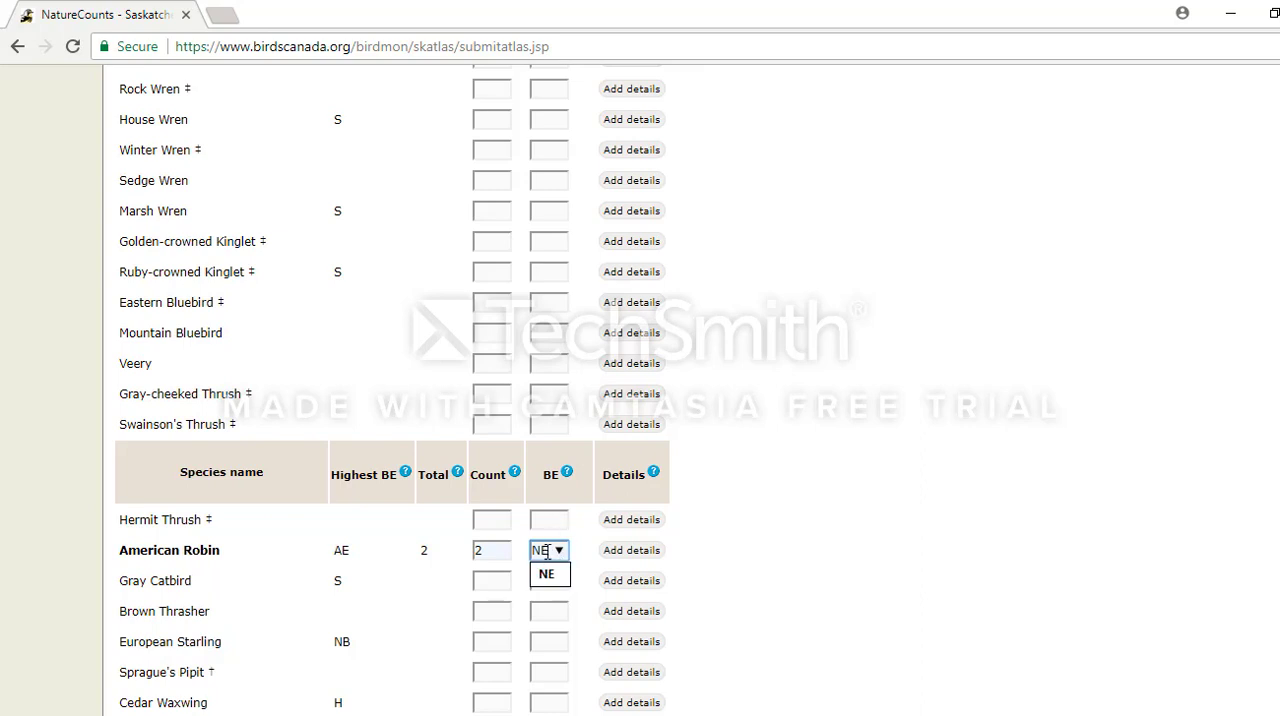
{"action": "key", "text": "BackSpace"}
{"action": "key", "text": "BackSpace"}
{"action": "type", "text": "ae"}
{"action": "left_click", "coordinate": [736, 539]}
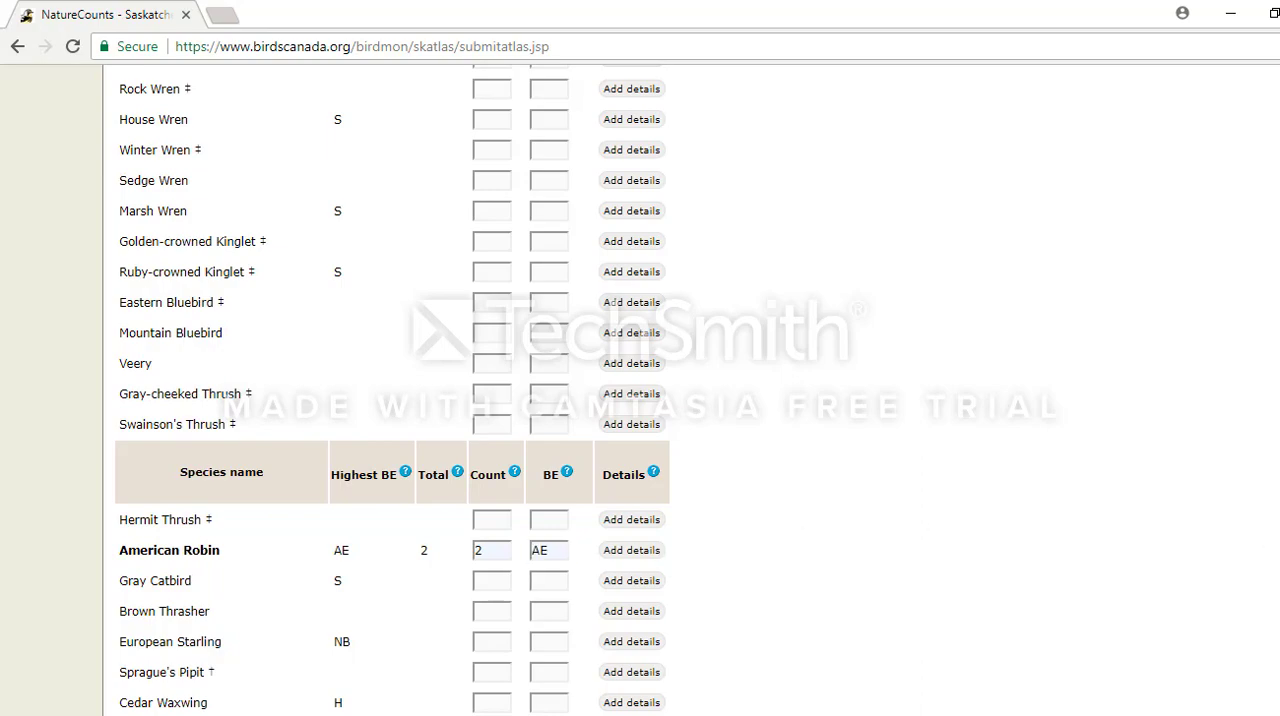
Submit the checklist, confirming Horned Grebe as a reported rare species.
{"action": "scroll", "coordinate": [640, 400], "scroll_direction": "up", "scroll_amount": 20}
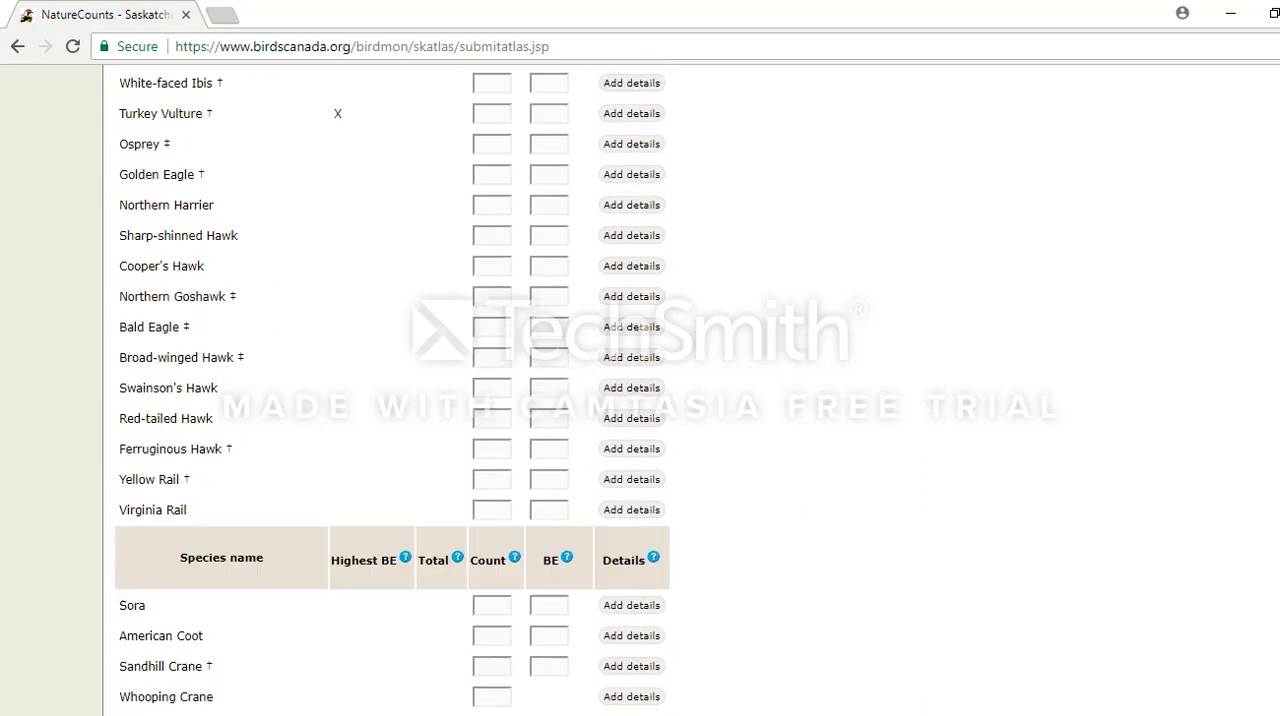
{"action": "scroll", "coordinate": [1079, 164], "scroll_direction": "up", "scroll_amount": 3}
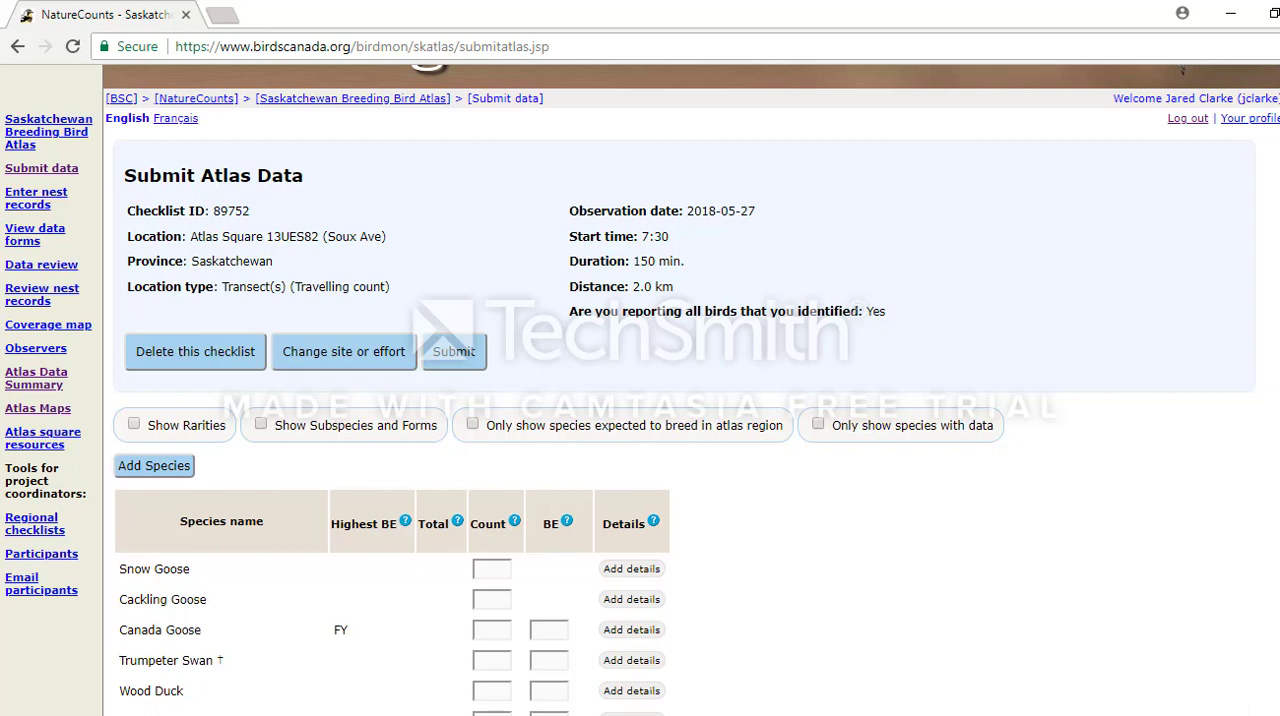
{"action": "left_click", "coordinate": [447, 365]}
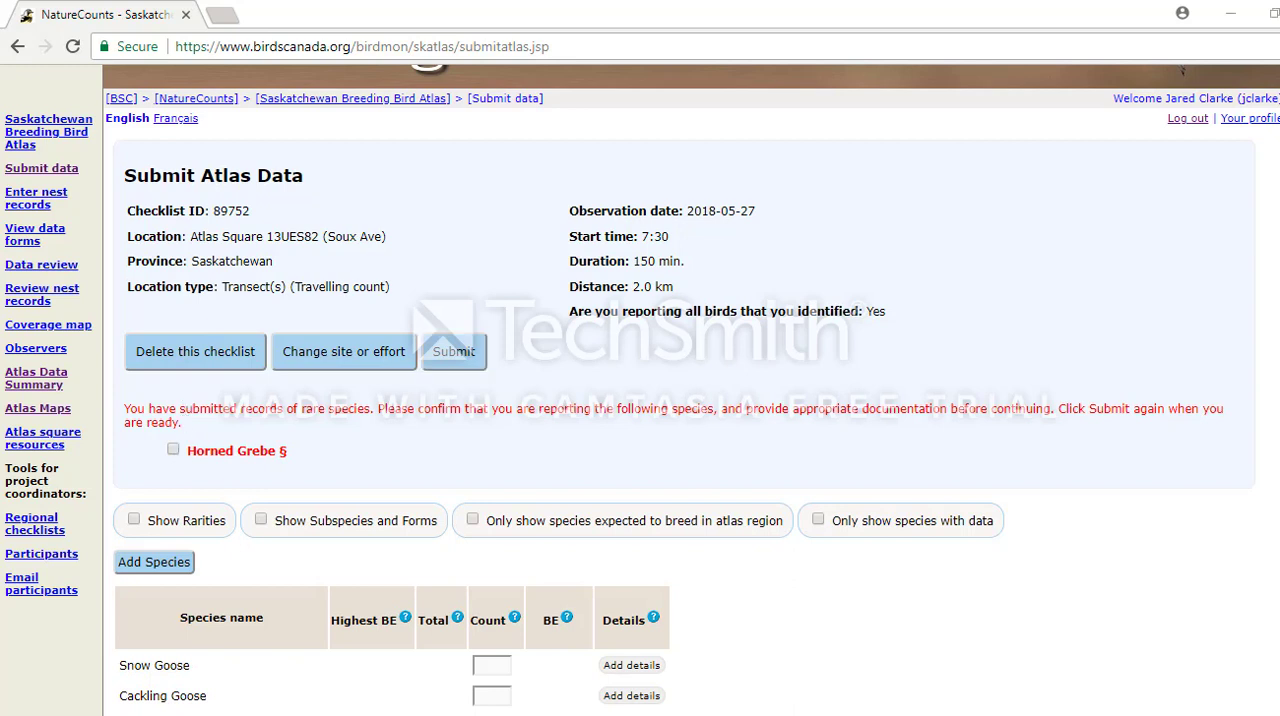
{"action": "left_click", "coordinate": [175, 451]}
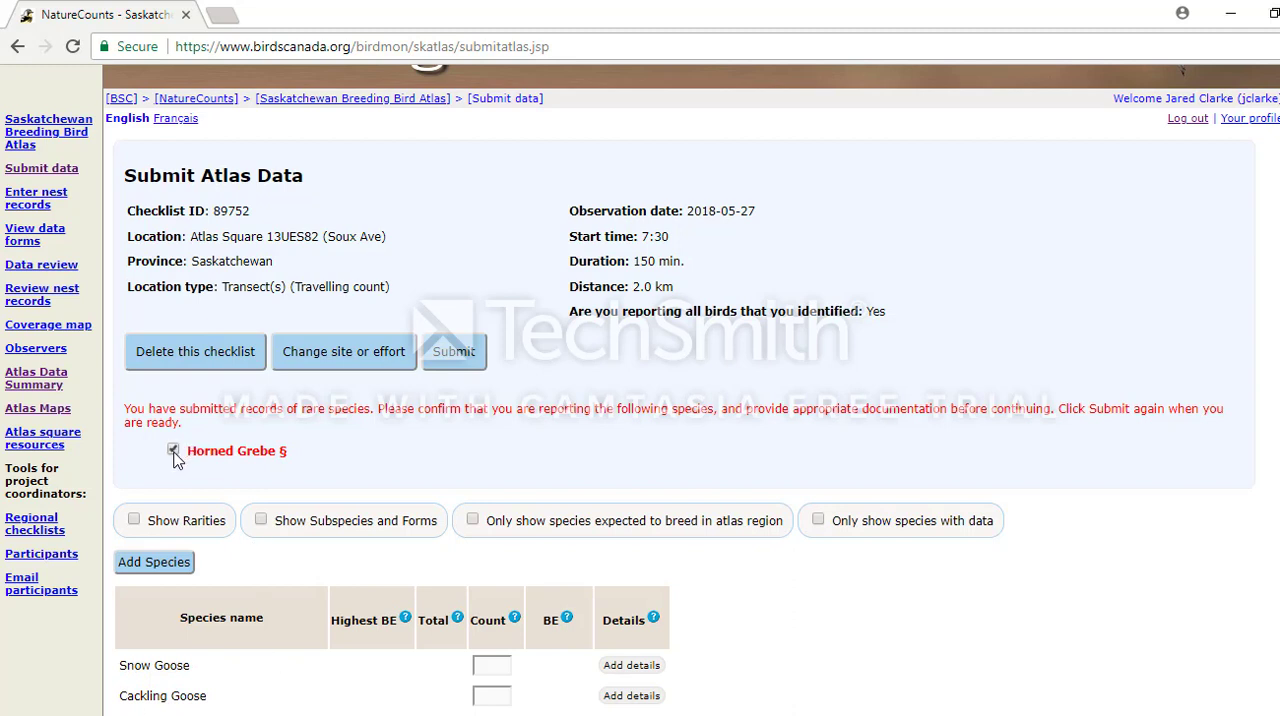
{"action": "left_click", "coordinate": [464, 361]}
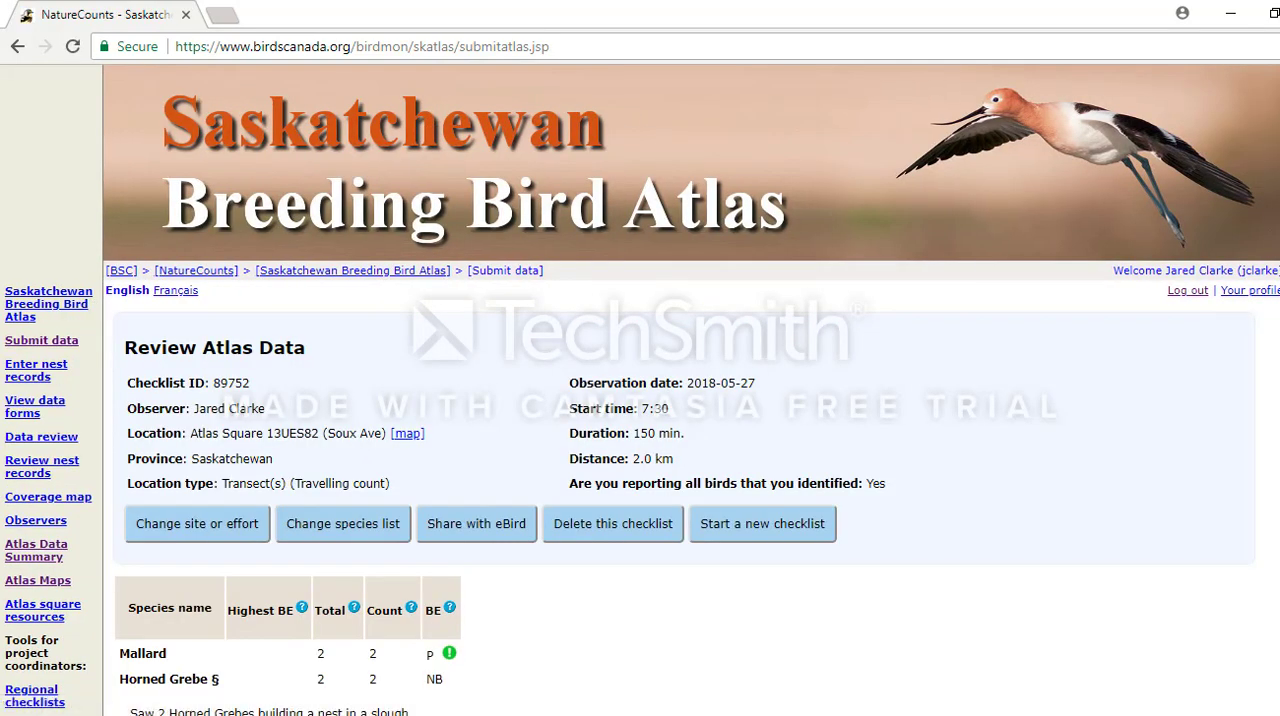
Reopen the submitted checklist's species list and record a count of 1 for Blue-winged Teal with breeding evidence code H.
{"action": "scroll", "coordinate": [690, 390], "scroll_direction": "down", "scroll_amount": 2}
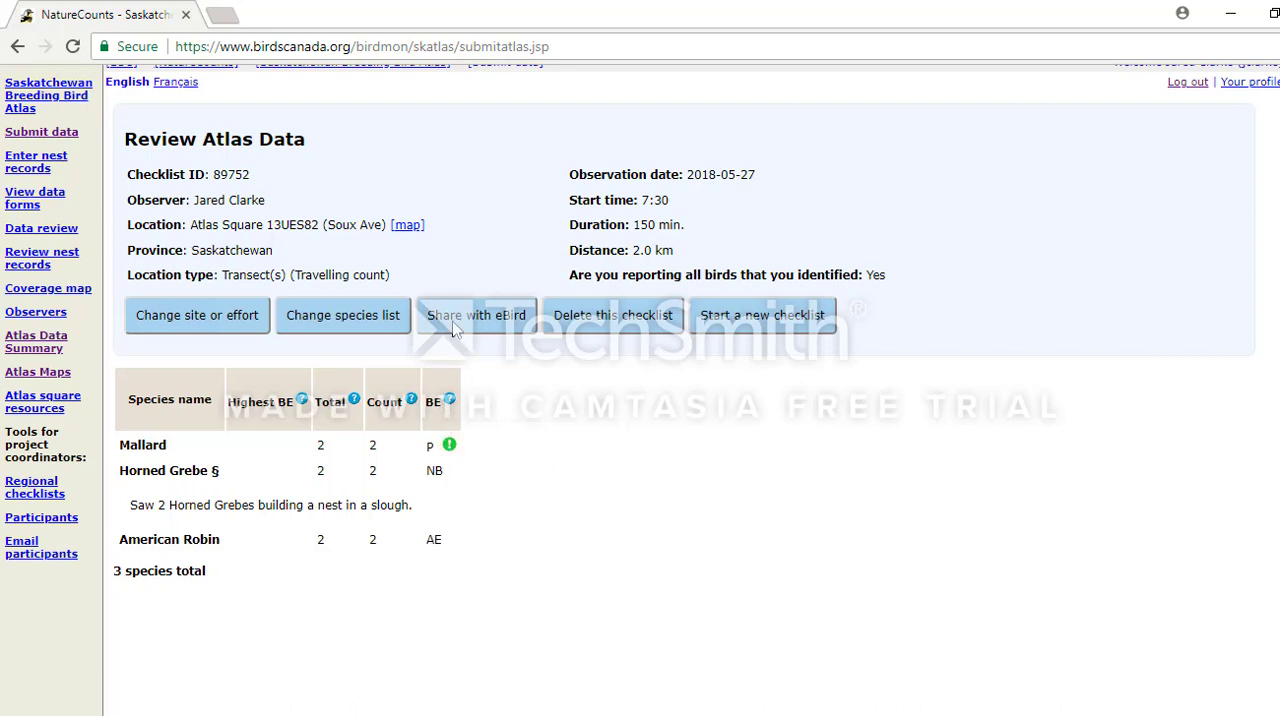
{"action": "left_click", "coordinate": [372, 316]}
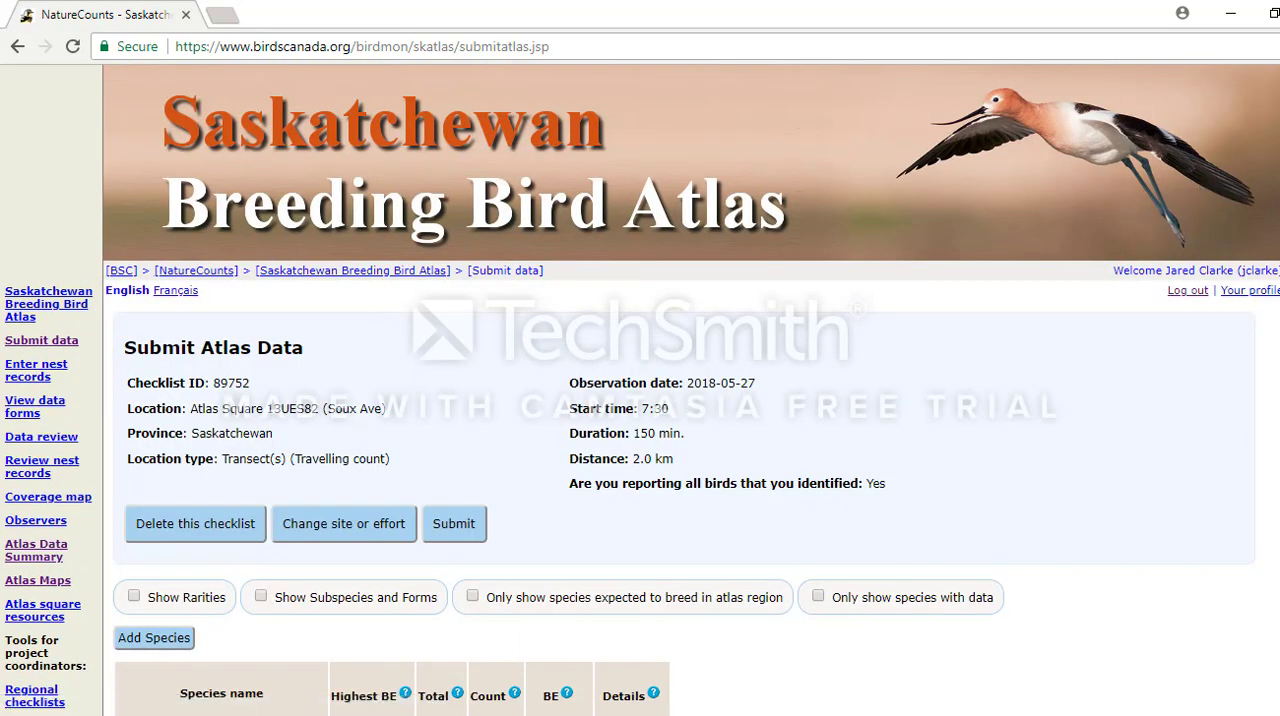
{"action": "scroll", "coordinate": [783, 164], "scroll_direction": "down", "scroll_amount": 6}
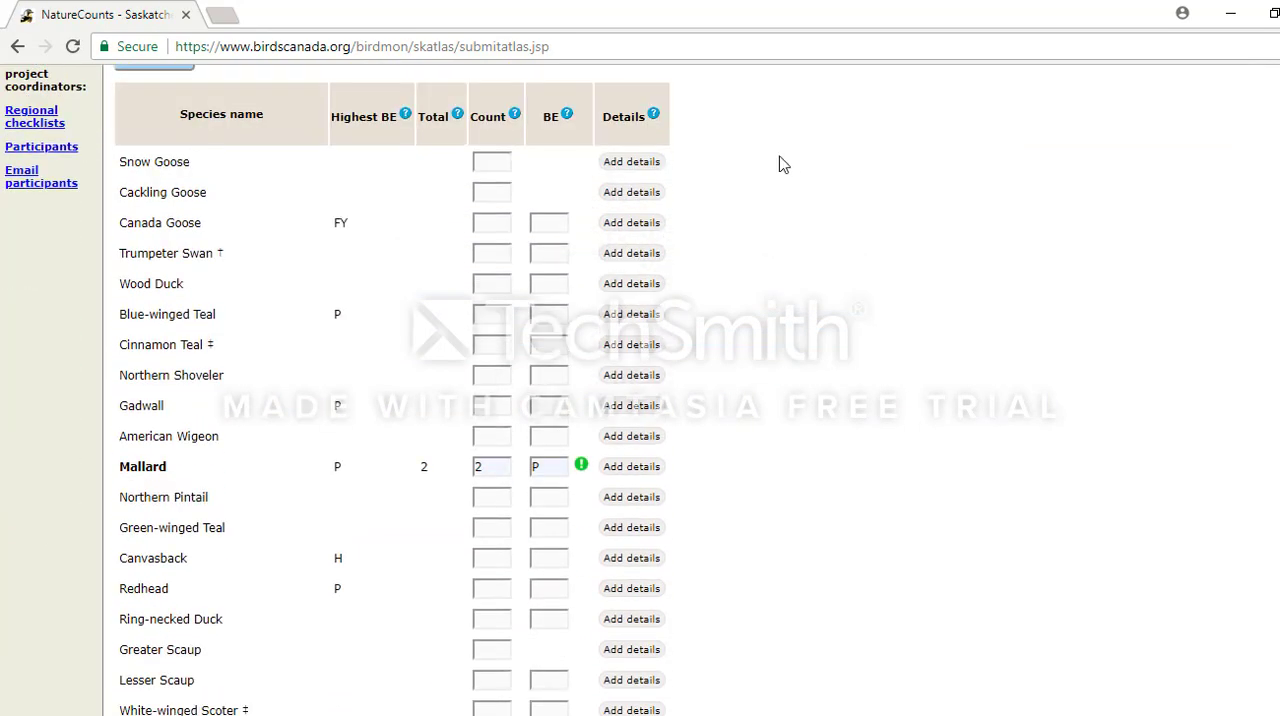
{"action": "left_click", "coordinate": [500, 314]}
{"action": "type", "text": "1H"}
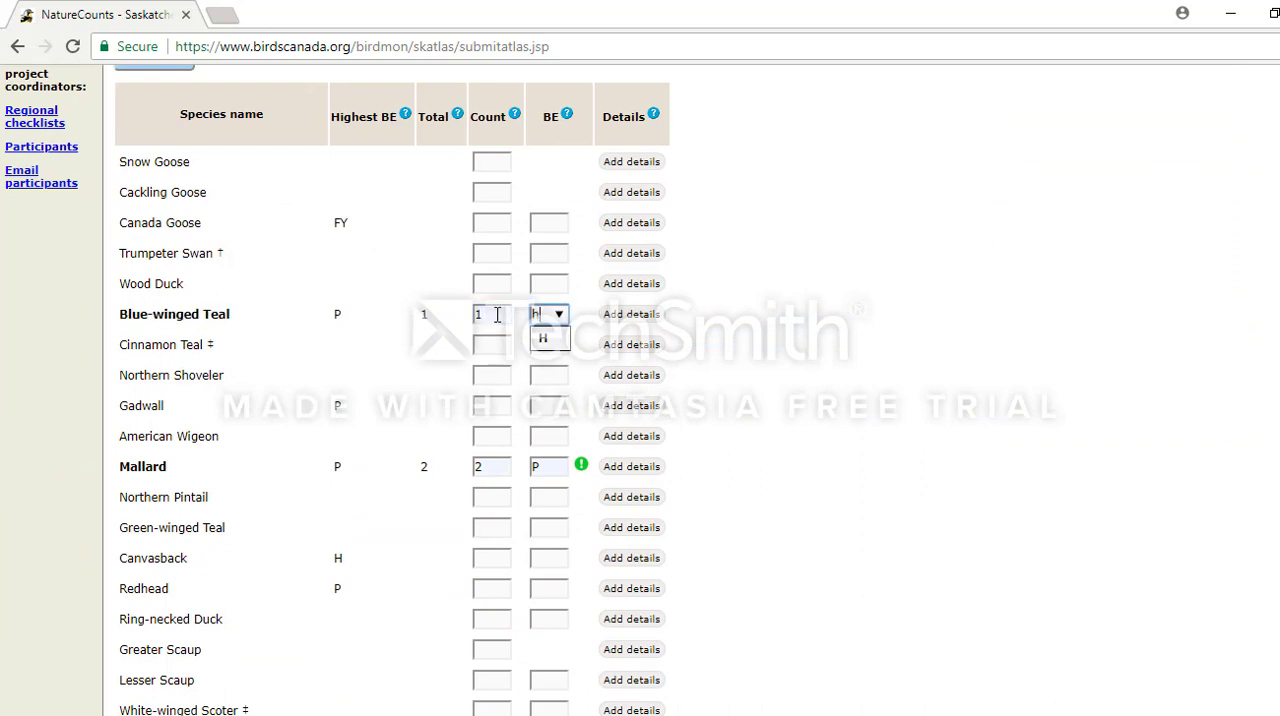
{"action": "left_click", "coordinate": [726, 312]}
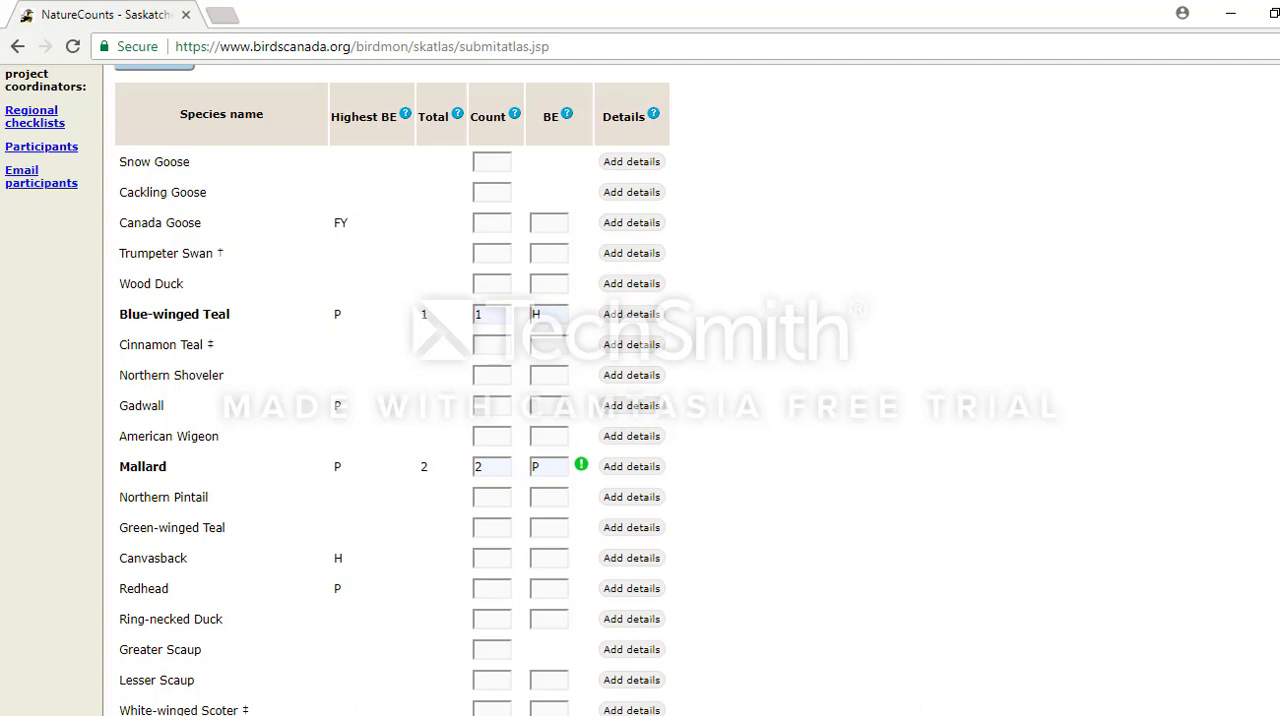
Submit the revised checklist and review its species summary.
{"action": "scroll", "coordinate": [640, 390], "scroll_direction": "up", "scroll_amount": 5}
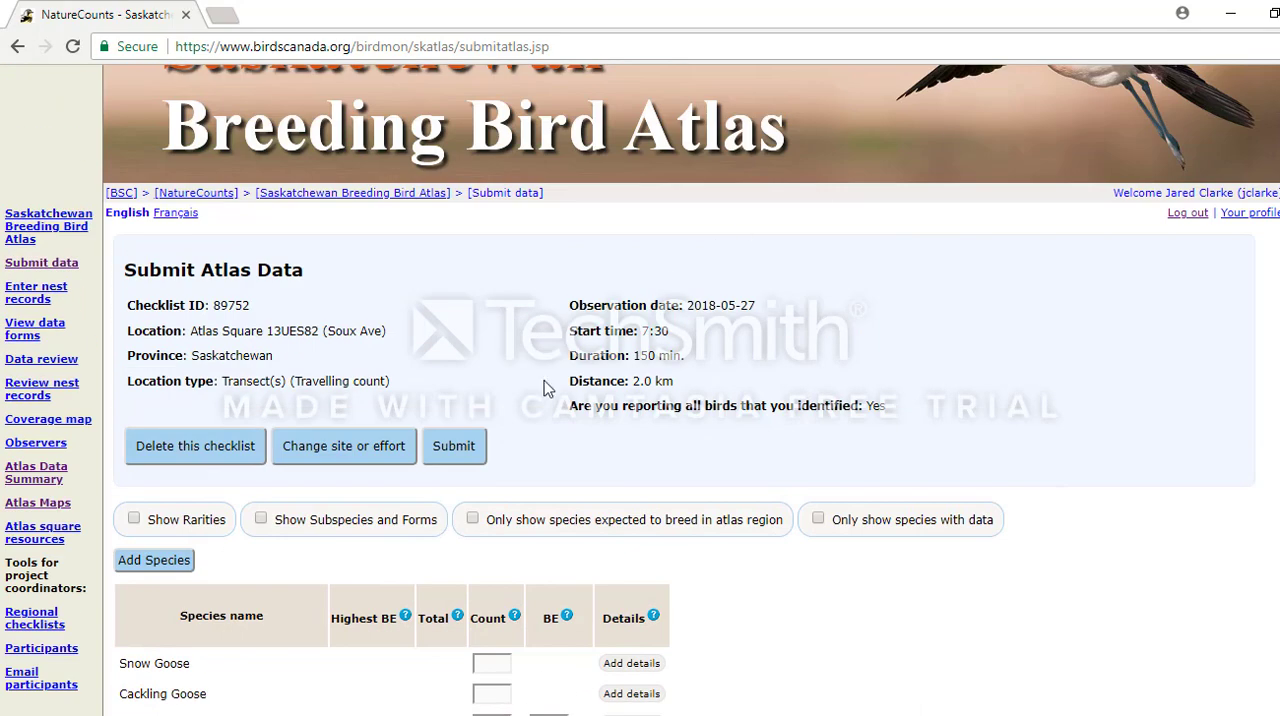
{"action": "left_click", "coordinate": [471, 446]}
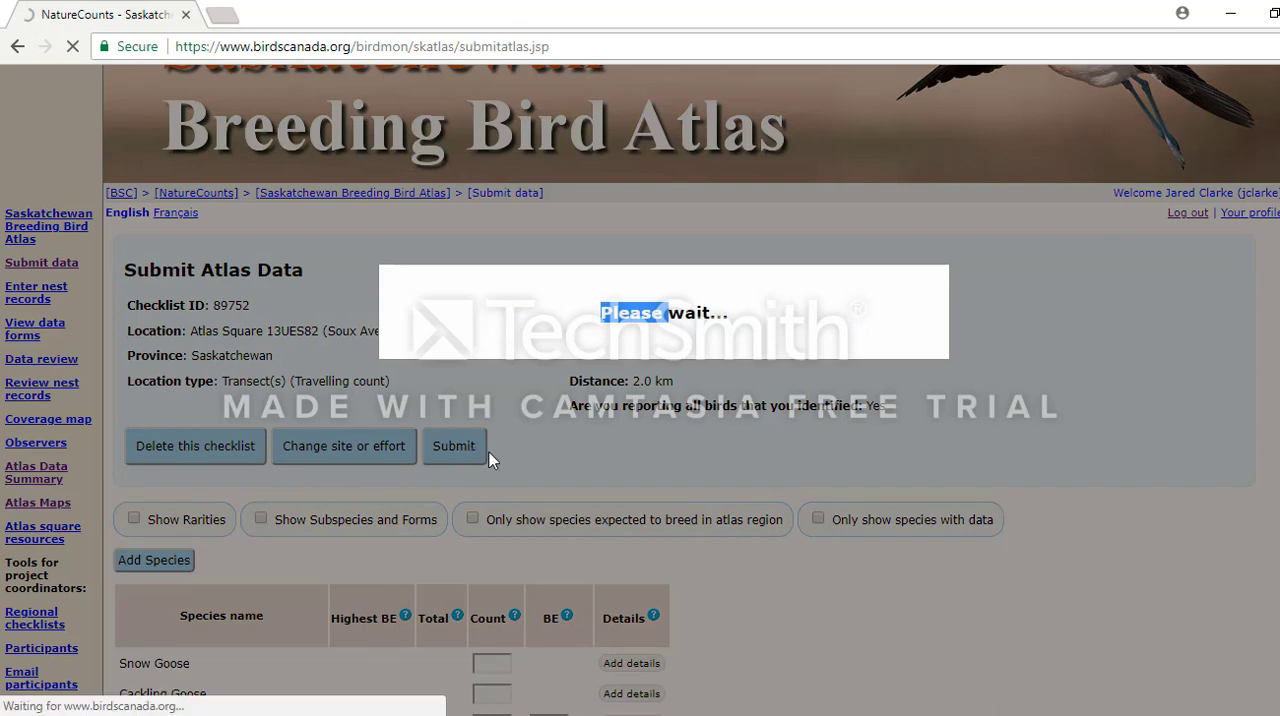
{"action": "scroll", "coordinate": [286, 491], "scroll_direction": "down", "scroll_amount": 3}
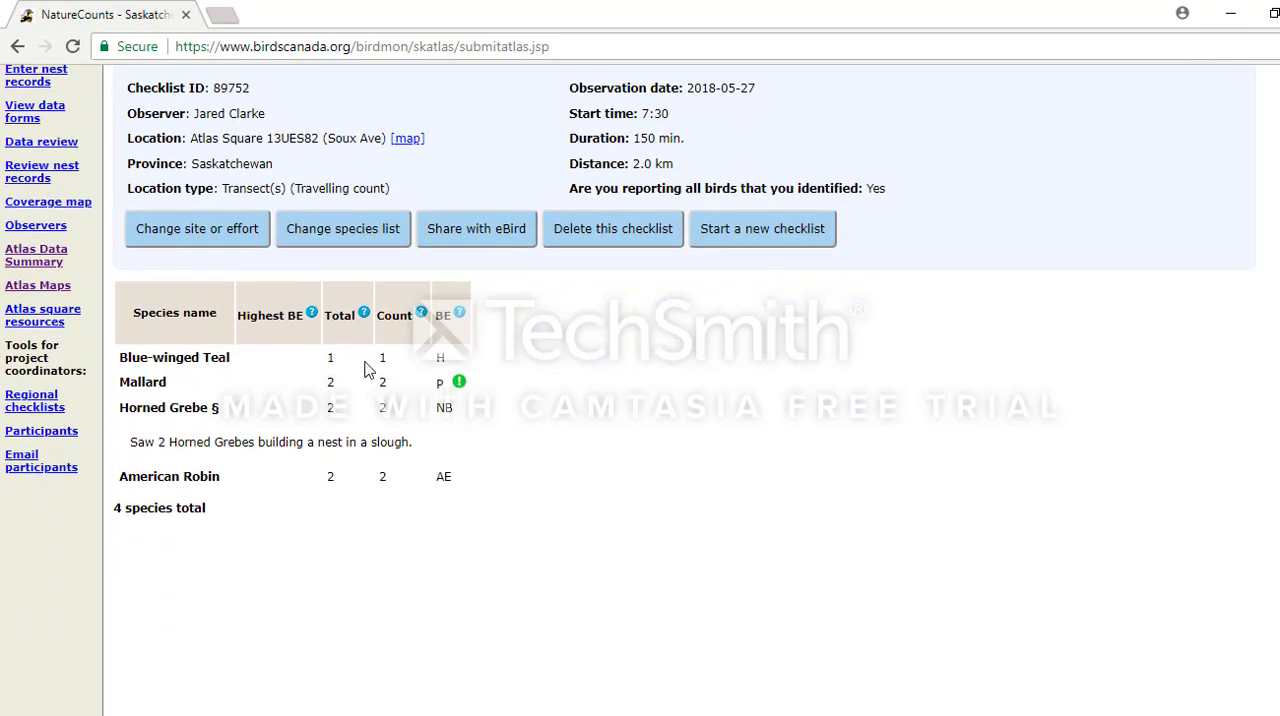
View the eBird sharing form for the checklist and return to the checklist without sharing.
{"action": "left_click", "coordinate": [490, 238]}
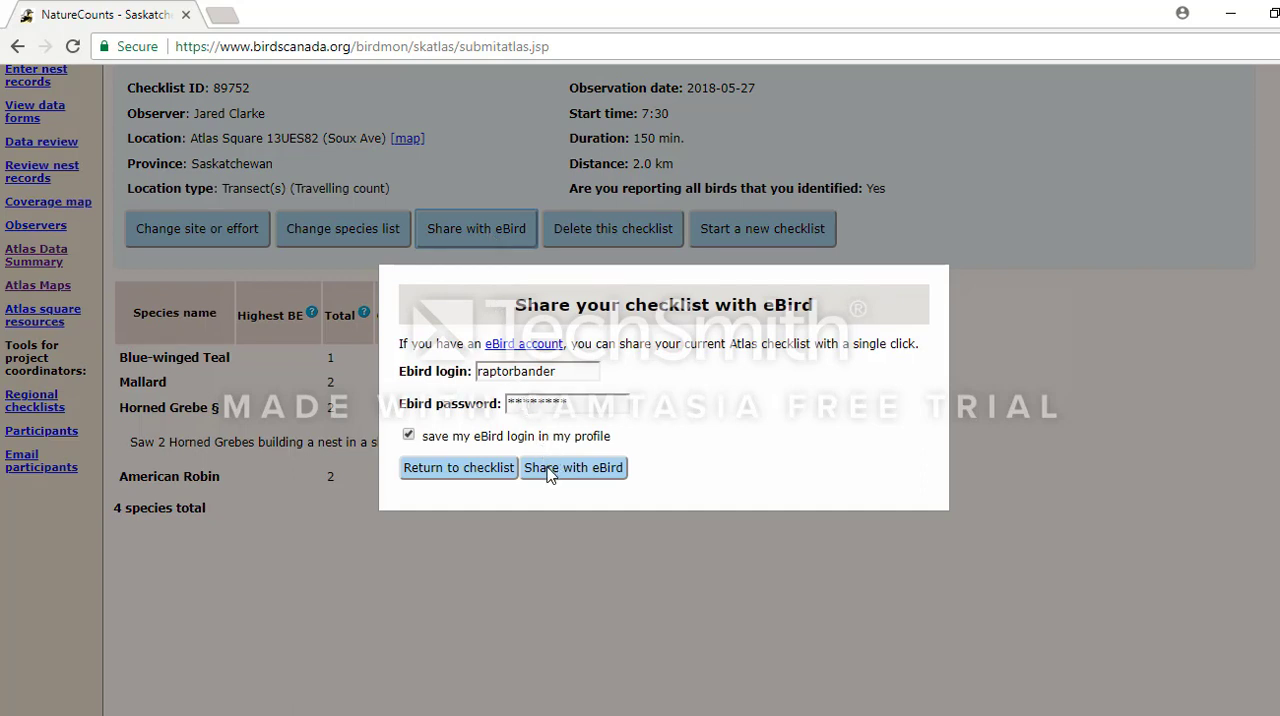
{"action": "left_click", "coordinate": [491, 472]}
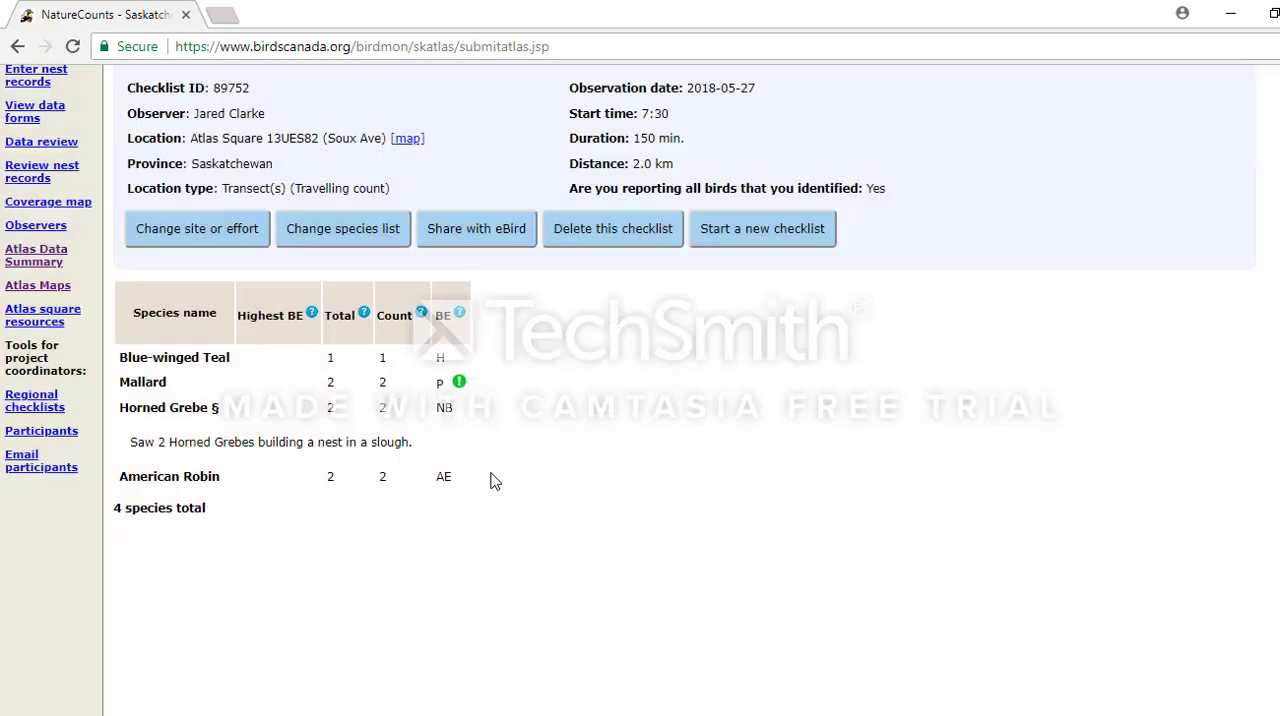
Start a new checklist and select the square 13UES82: Fort Qu'Appelle from the personal list.
{"action": "scroll", "coordinate": [827, 476], "scroll_direction": "up", "scroll_amount": 3}
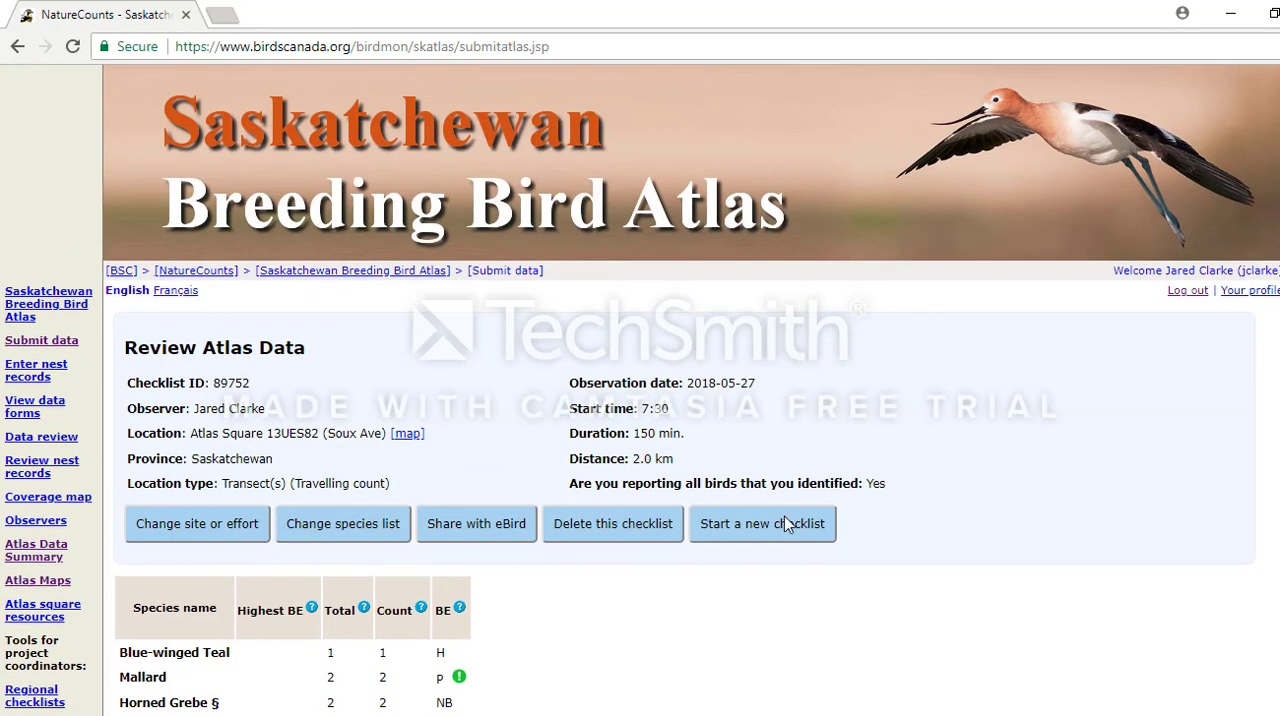
{"action": "left_click", "coordinate": [787, 524]}
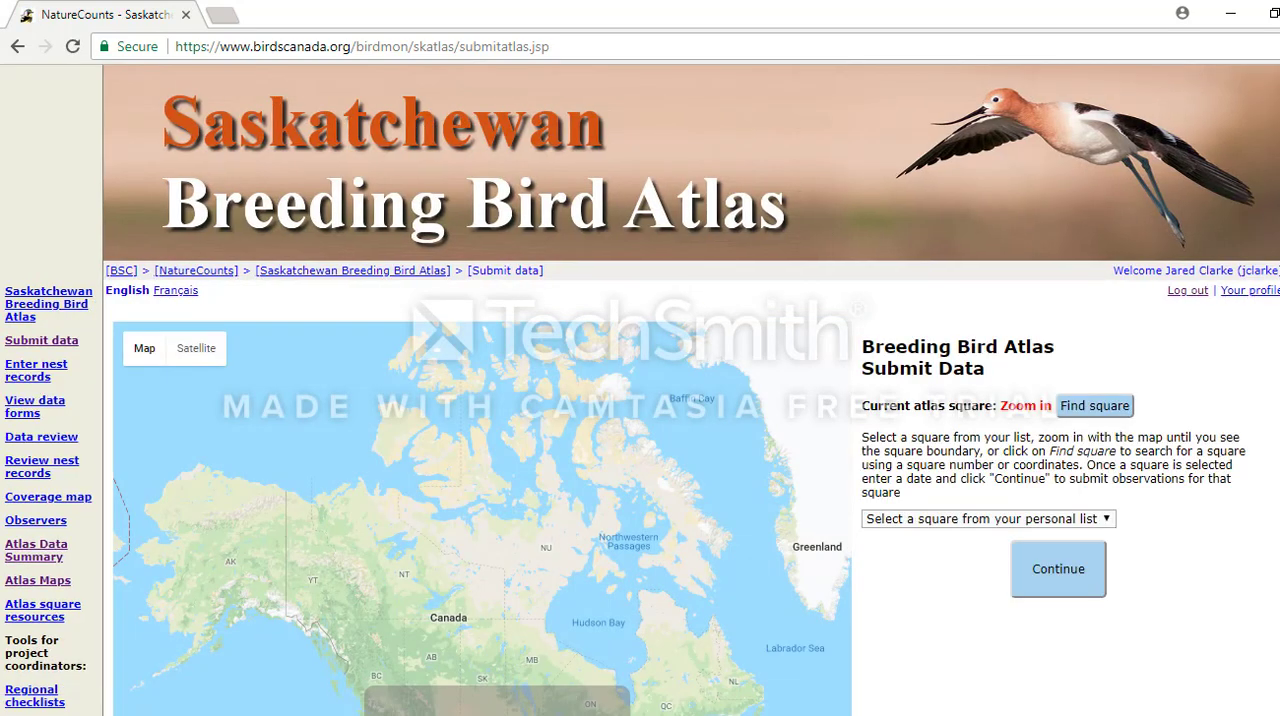
{"action": "scroll", "coordinate": [1144, 335], "scroll_direction": "down", "scroll_amount": 2}
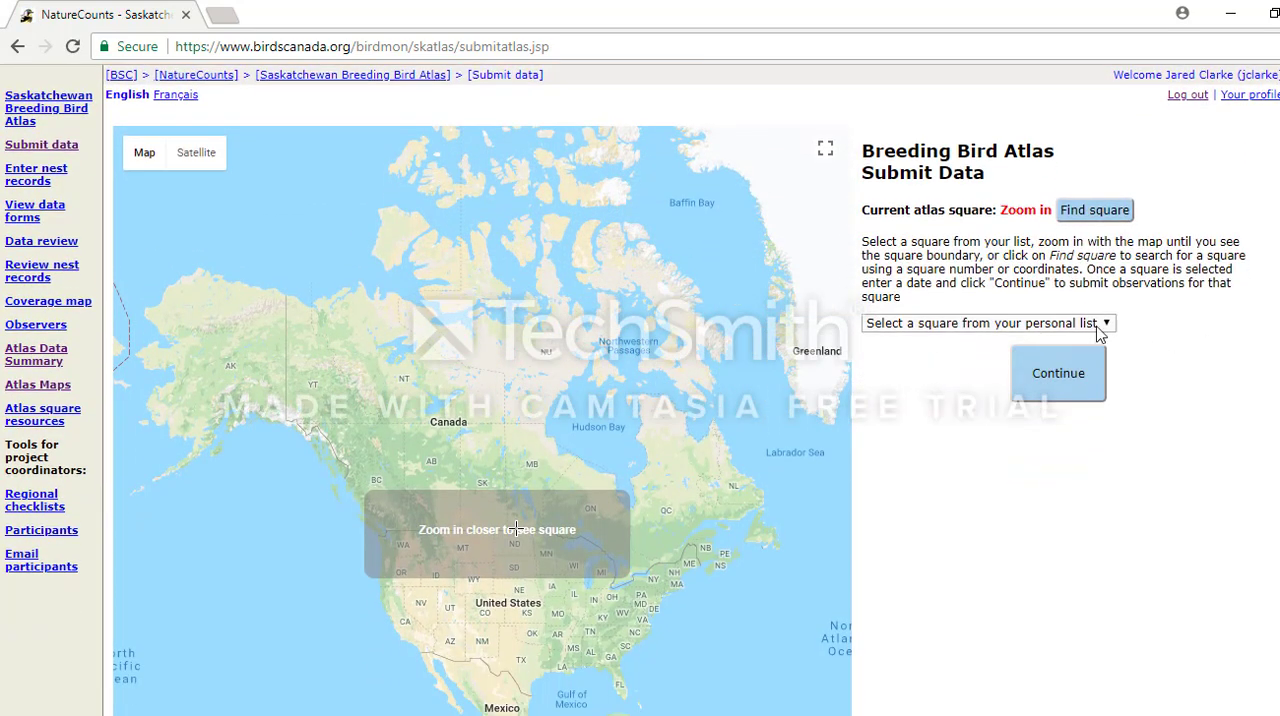
{"action": "left_click", "coordinate": [1100, 324]}
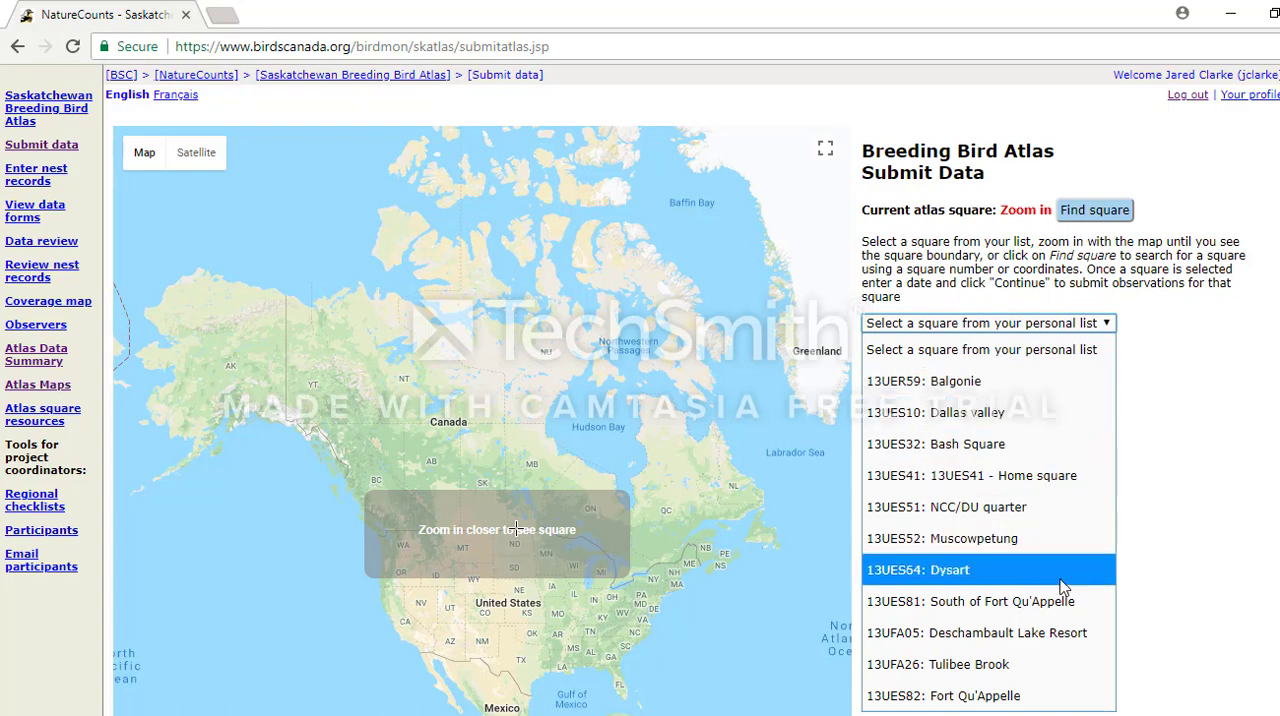
{"action": "left_click", "coordinate": [1017, 694]}
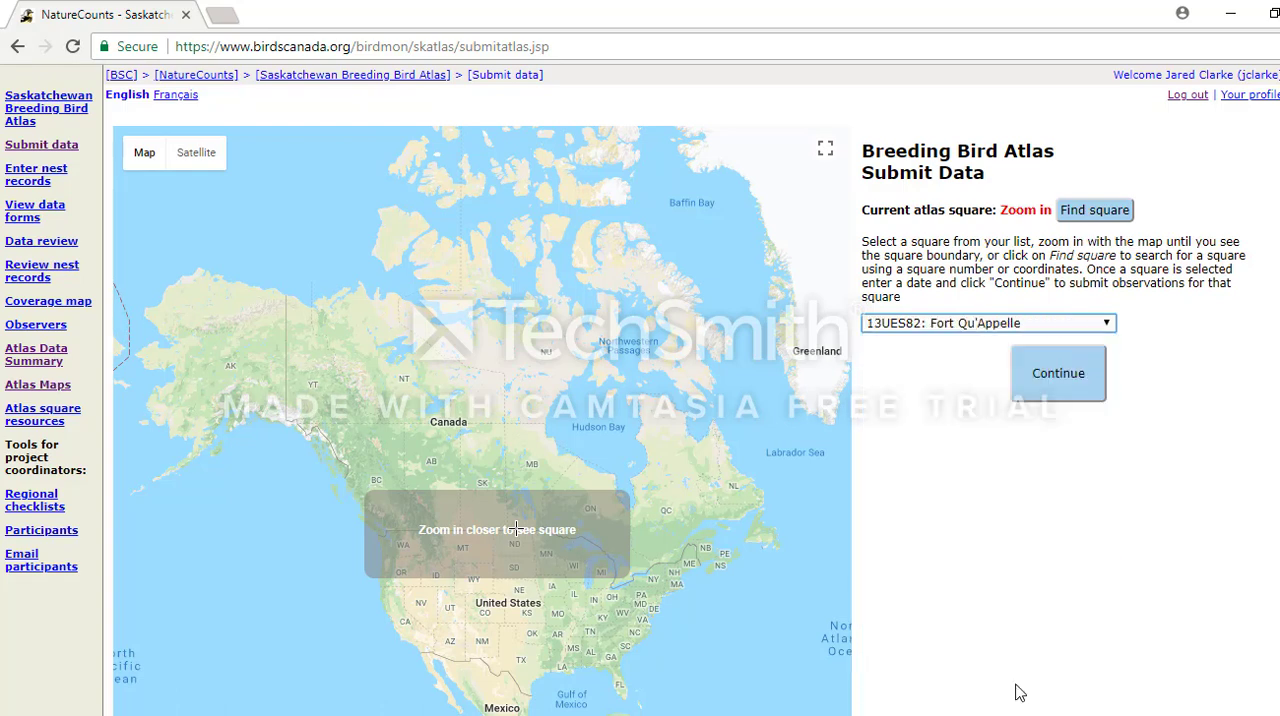